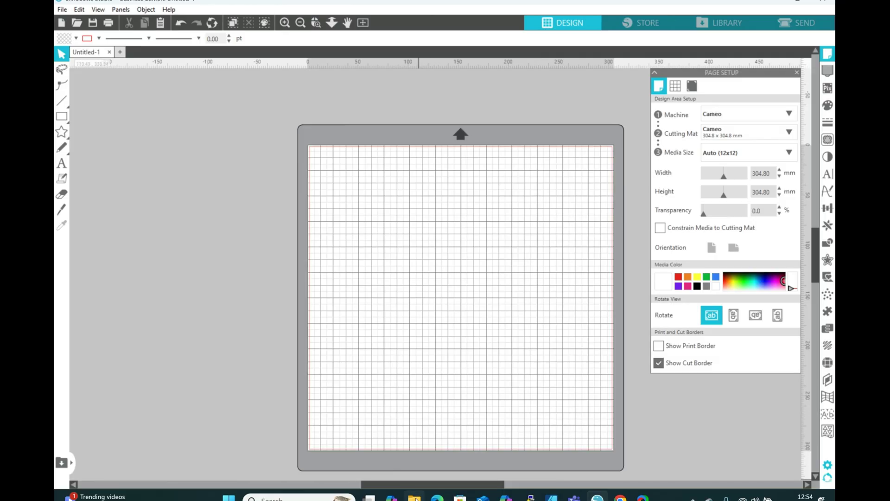
Step: Switch to File Explorer and preview ArsenalShirt.jpg from the SilhouetteTutorial folder, closing the preview again
{"action": "key", "text": "alt+Tab"}
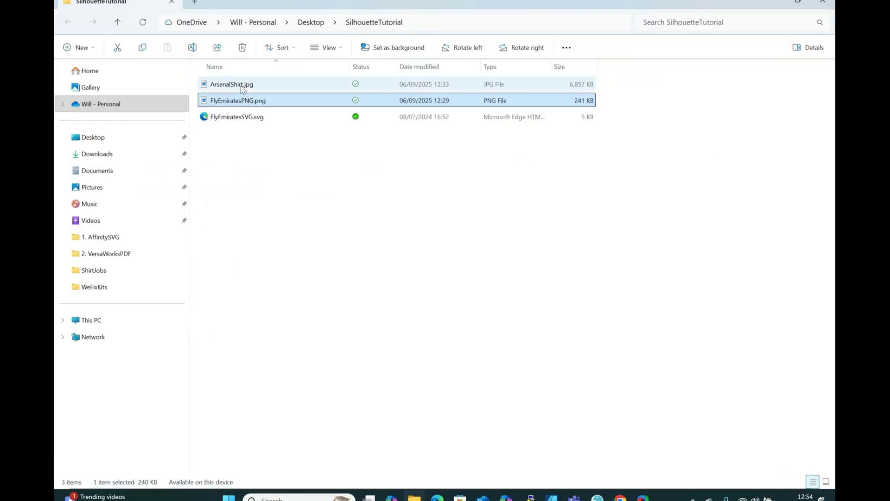
{"action": "left_click", "coordinate": [242, 86]}
{"action": "double_click", "coordinate": [242, 86]}
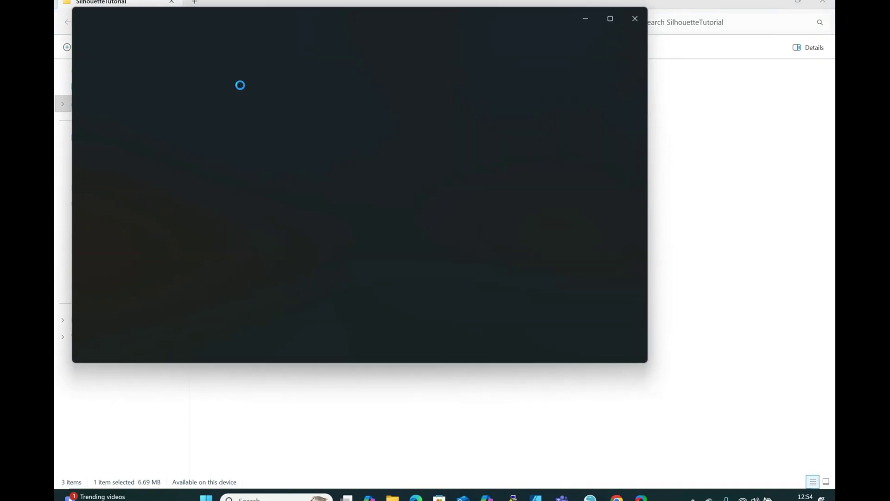
{"action": "left_click", "coordinate": [637, 18]}
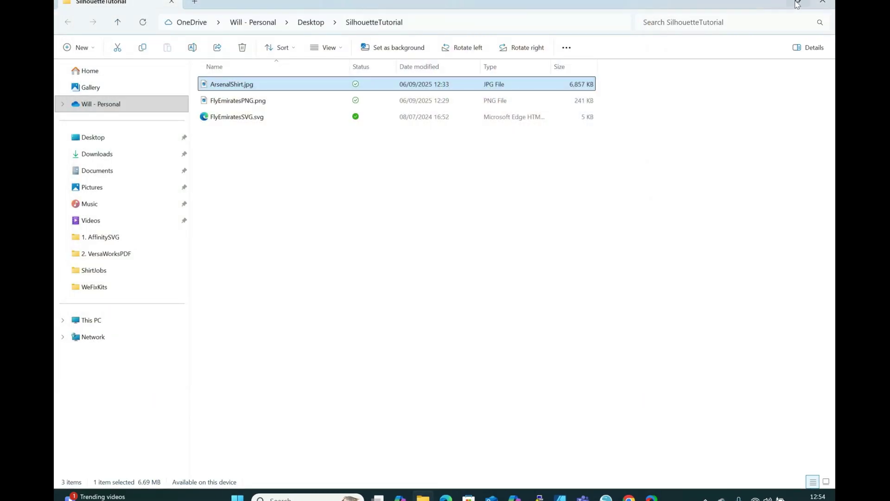
Step: Place ArsenalShirt.jpg from the SilhouetteTutorial folder onto the Silhouette Studio canvas and get the File Explorer window out of the way
{"action": "left_click", "coordinate": [797, 3]}
{"action": "left_click_drag", "start_coordinate": [346, 171], "coordinate": [120, 210]}
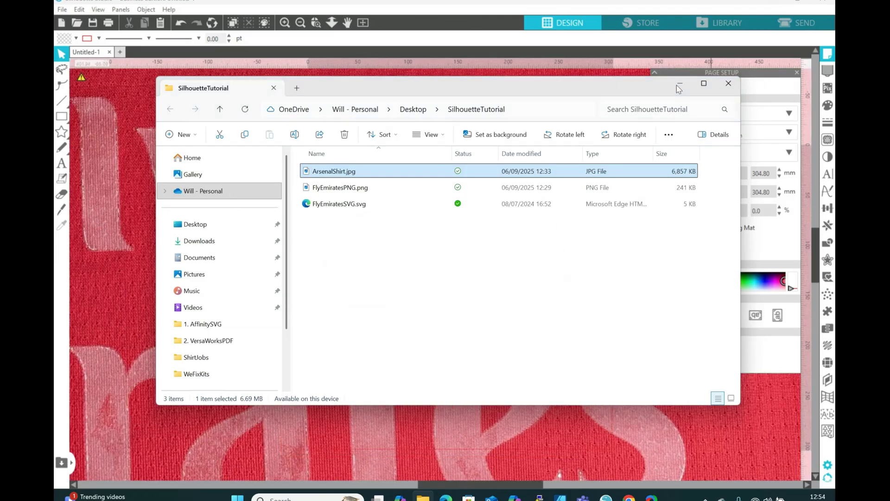
{"action": "left_click", "coordinate": [677, 84]}
Step: Shrink the shirt photo proportionally to about 661 × 497 mm and place it beside the cutting mat
{"action": "left_click", "coordinate": [299, 24]}
{"action": "left_click", "coordinate": [299, 24]}
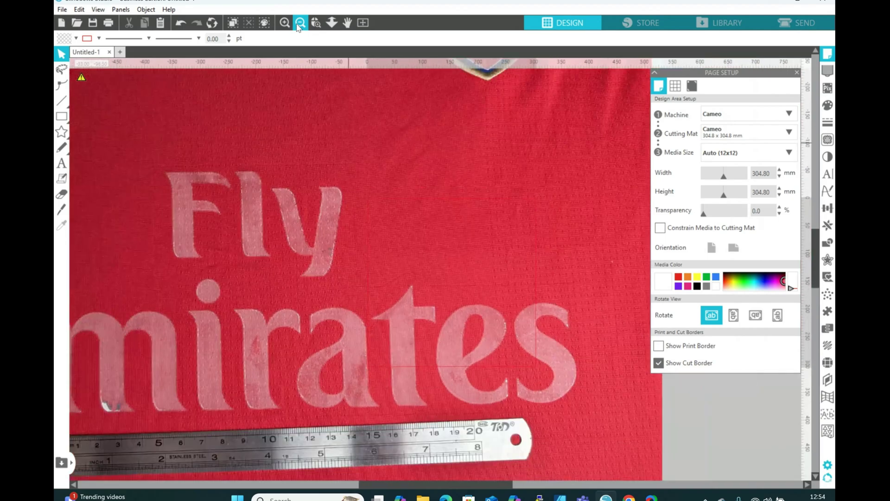
{"action": "left_click", "coordinate": [299, 24]}
{"action": "left_click", "coordinate": [299, 24]}
{"action": "left_click_drag", "start_coordinate": [397, 208], "coordinate": [421, 220]}
{"action": "key", "text": "Escape"}
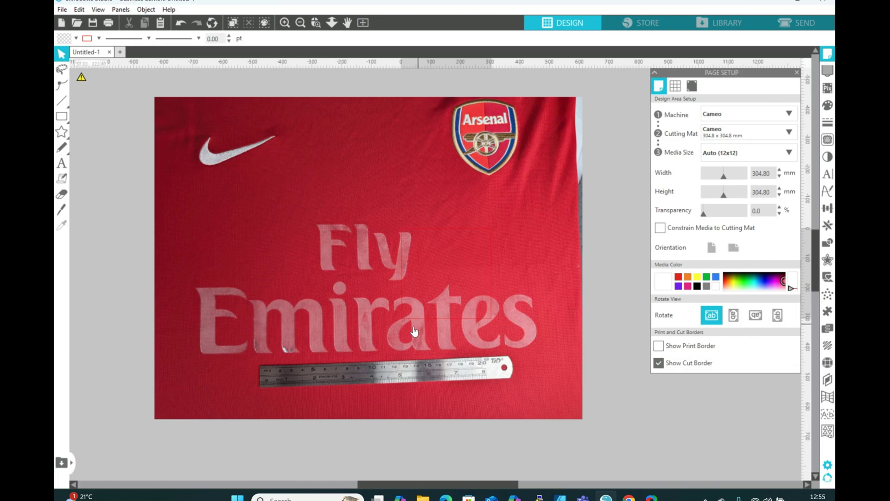
{"action": "left_click_drag", "start_coordinate": [397, 347], "coordinate": [361, 332]}
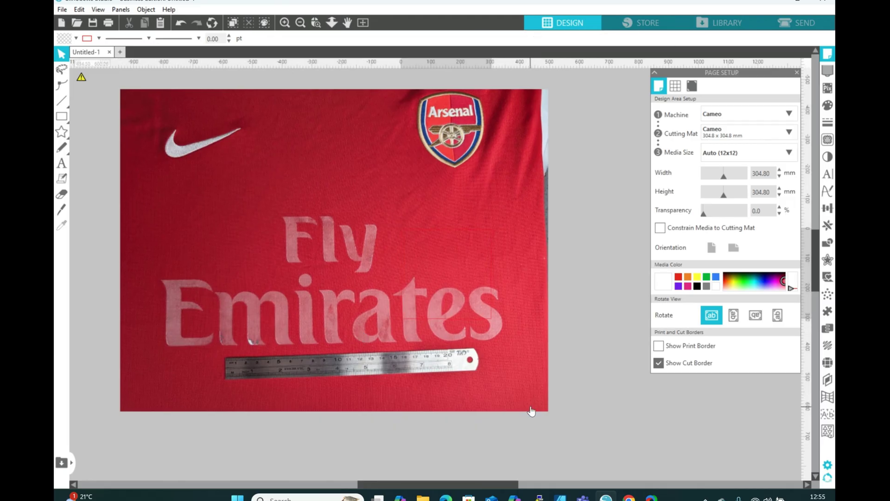
{"action": "left_click_drag", "start_coordinate": [555, 418], "coordinate": [360, 314]}
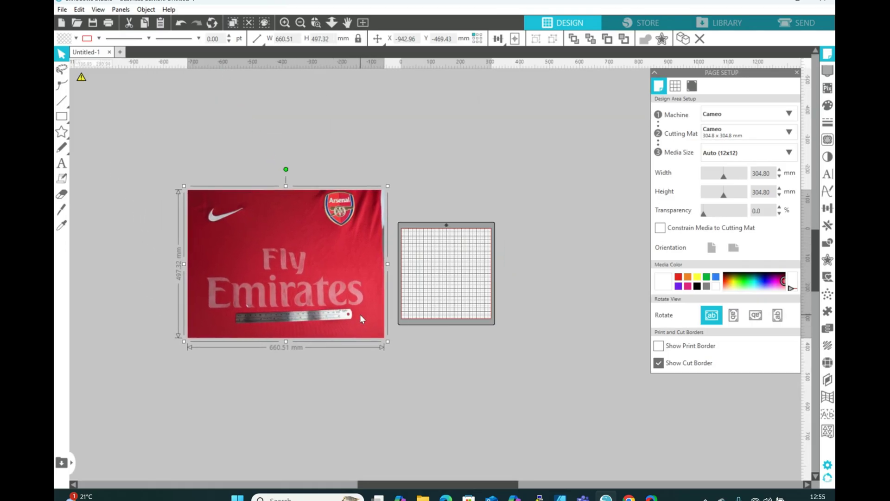
Step: Draw a reference rectangle about 40 mm wide and 14 mm high on the shirt photo, above the "Fly" lettering
{"action": "left_click", "coordinate": [285, 22]}
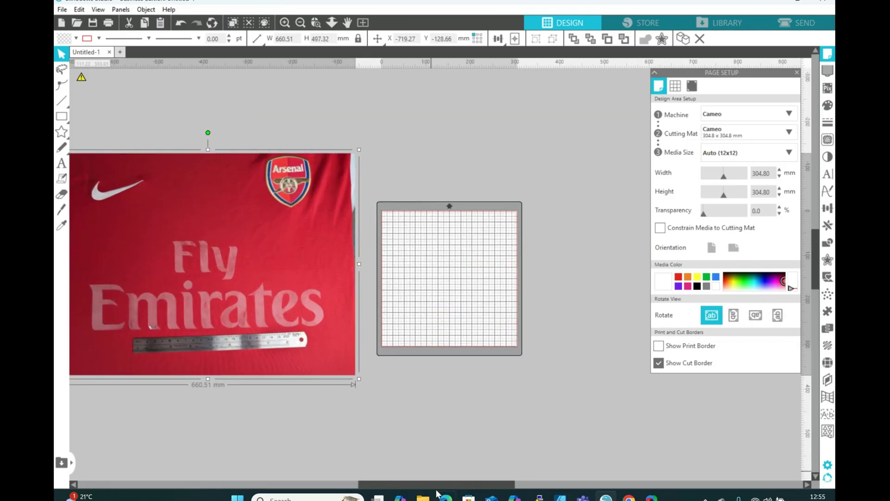
{"action": "left_click", "coordinate": [285, 23]}
{"action": "left_click_drag", "start_coordinate": [382, 481], "coordinate": [357, 480]}
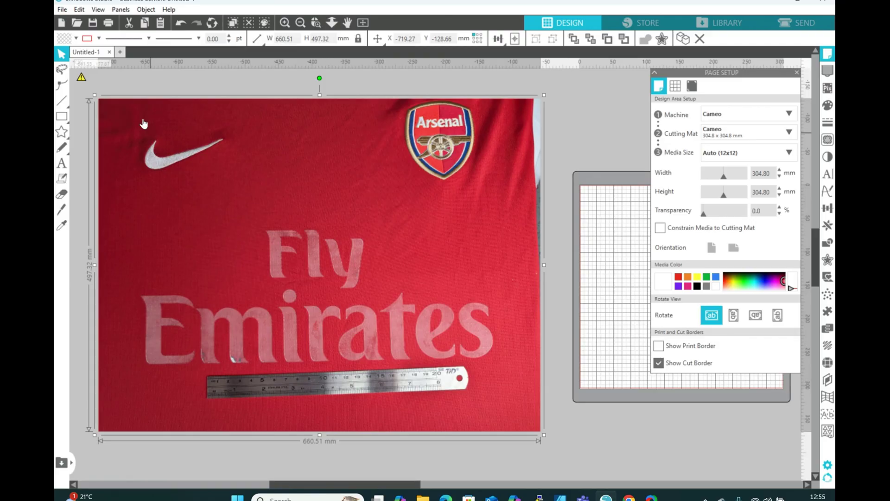
{"action": "mouse_move", "coordinate": [60, 116]}
{"action": "left_click", "coordinate": [76, 116]}
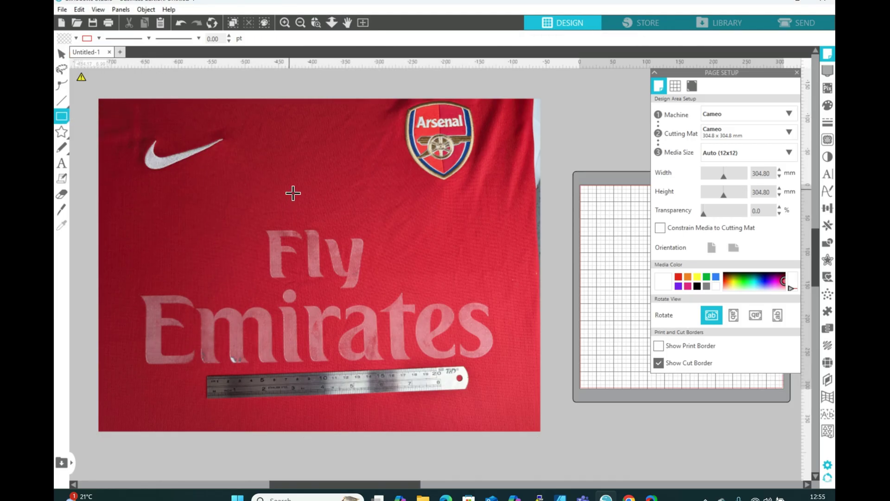
{"action": "left_click_drag", "start_coordinate": [293, 193], "coordinate": [316, 199]}
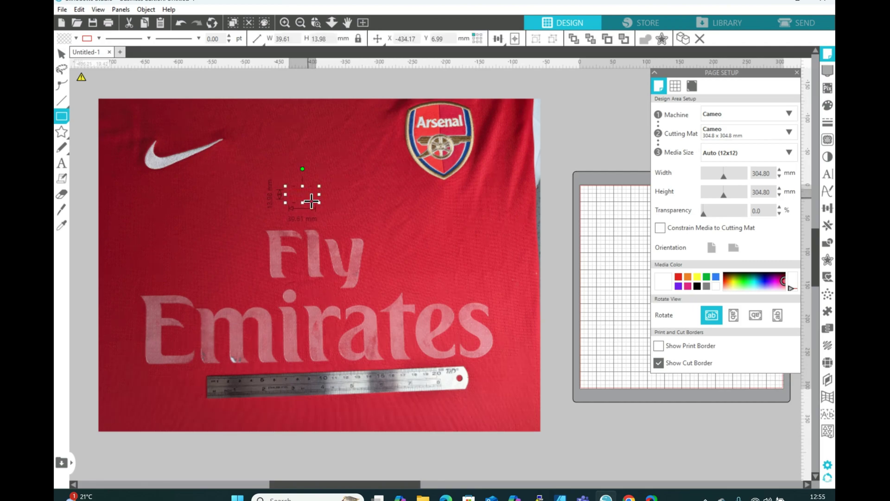
{"action": "left_click_drag", "start_coordinate": [294, 40], "coordinate": [276, 40]}
{"action": "left_click", "coordinate": [62, 55]}
Step: Move the shirt photo so that the steel ruler lies beneath the reference rectangle
{"action": "left_click_drag", "start_coordinate": [307, 206], "coordinate": [305, 318]}
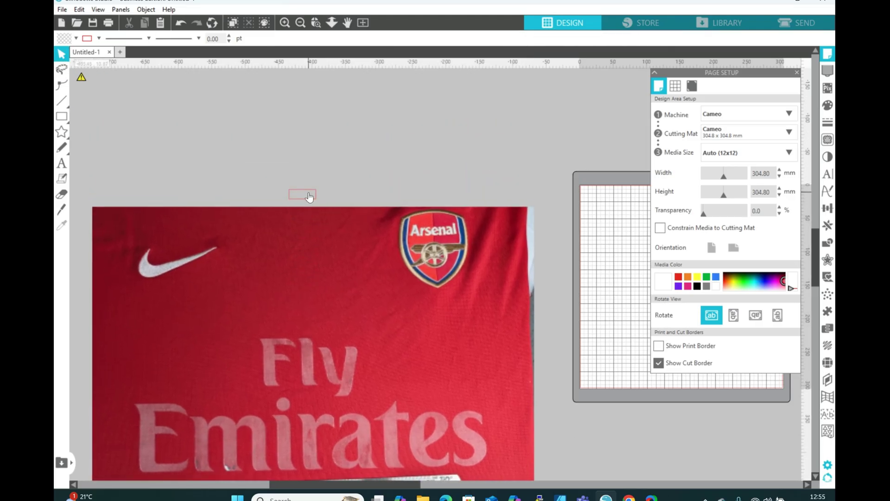
{"action": "left_click", "coordinate": [309, 198]}
{"action": "mouse_move", "coordinate": [298, 275]}
{"action": "left_mouse_down"}
{"action": "mouse_move", "coordinate": [310, 244]}
{"action": "mouse_move", "coordinate": [304, 178]}
{"action": "mouse_move", "coordinate": [296, 284]}
{"action": "left_mouse_up"}
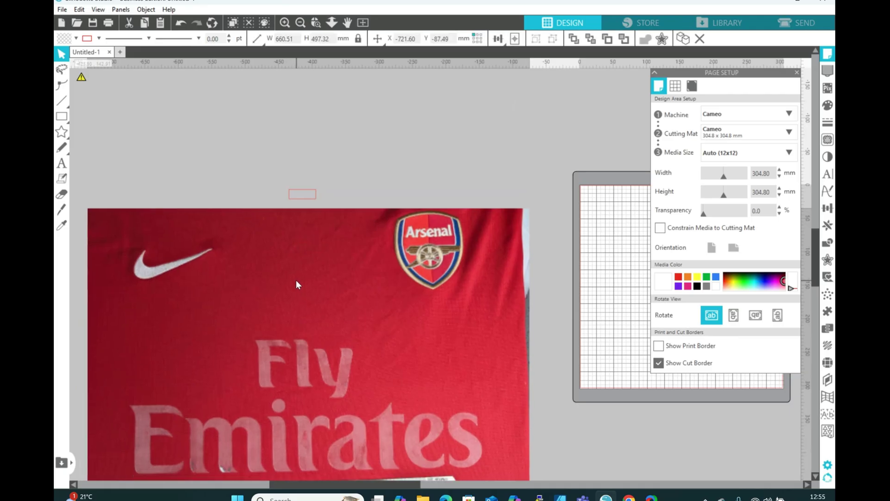
{"action": "scroll", "coordinate": [319, 374], "scroll_direction": "down", "scroll_amount": 1}
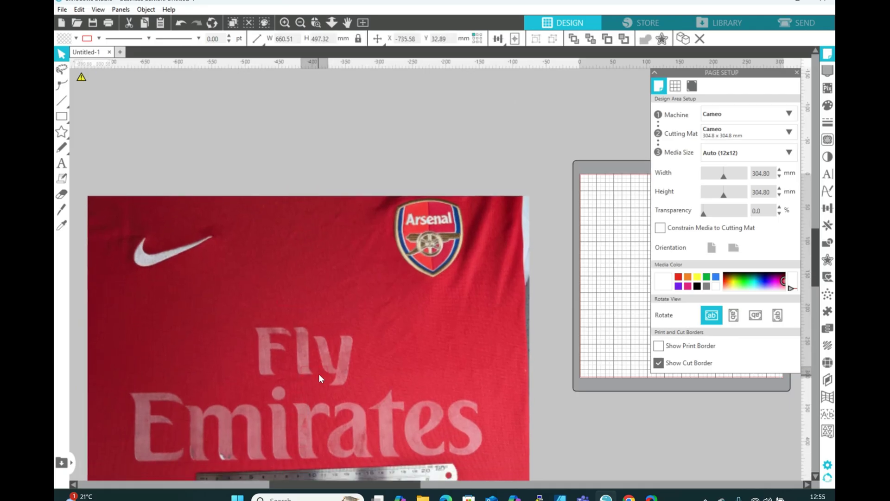
{"action": "scroll", "coordinate": [318, 374], "scroll_direction": "down", "scroll_amount": 5}
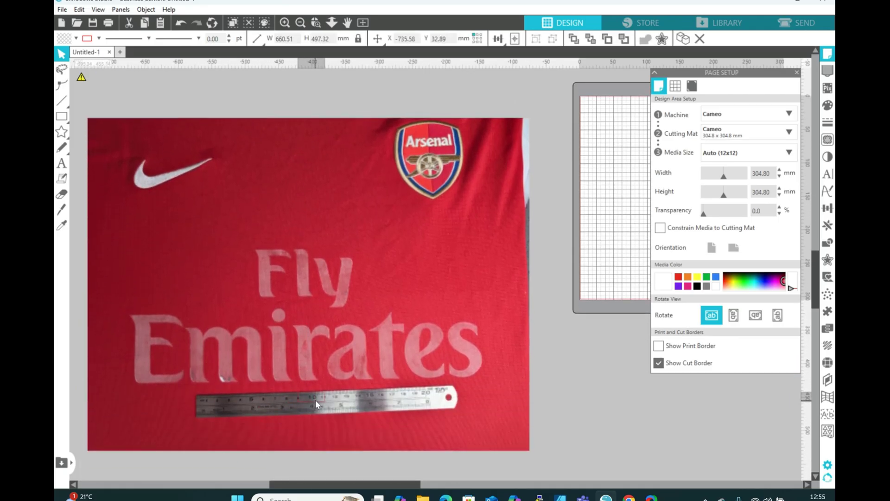
Step: Fine-tune the photo's position so the reference rectangle sits along the ruler's centimetre scale
{"action": "left_click", "coordinate": [285, 23]}
{"action": "left_click", "coordinate": [285, 22]}
{"action": "scroll", "coordinate": [345, 184], "scroll_direction": "down", "scroll_amount": 7}
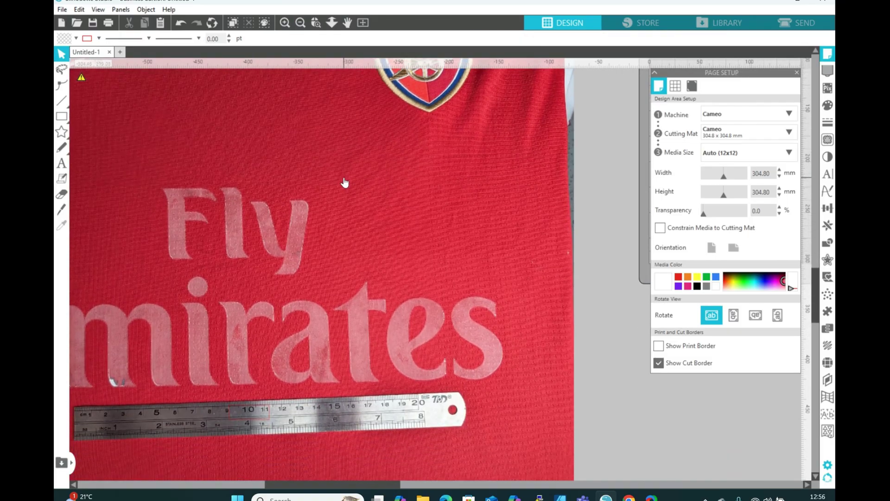
{"action": "left_click_drag", "start_coordinate": [301, 485], "coordinate": [270, 485]}
{"action": "left_click_drag", "start_coordinate": [365, 362], "coordinate": [362, 363]}
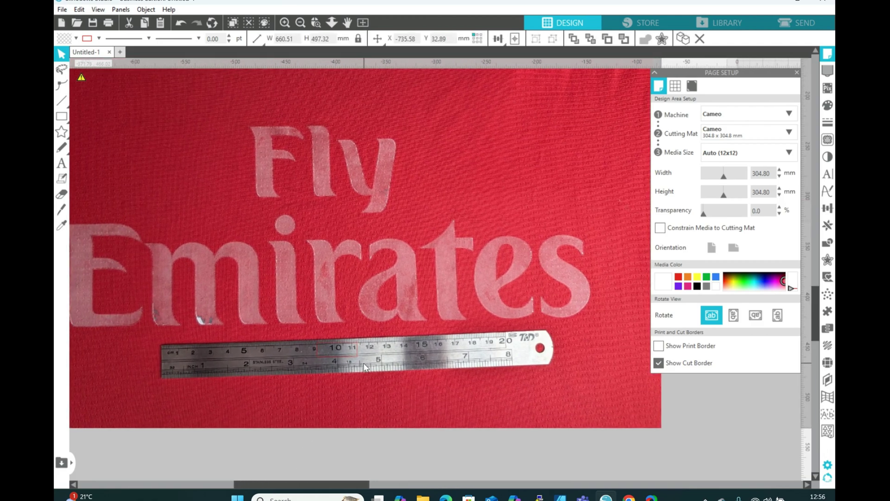
{"action": "left_click", "coordinate": [285, 24]}
{"action": "scroll", "coordinate": [374, 254], "scroll_direction": "down", "scroll_amount": 3}
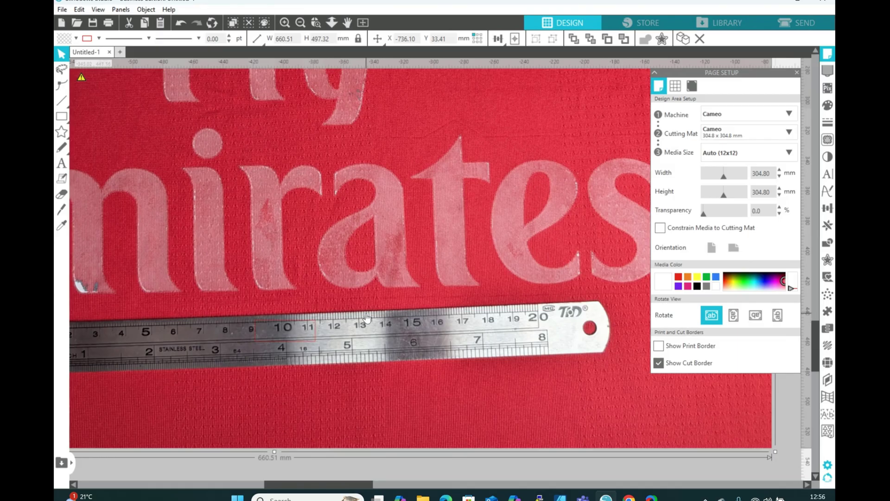
Step: Shrink the shirt photo proportionally to about 523 × 394 mm and move its ruler back under the reference rectangle
{"action": "left_click", "coordinate": [300, 22]}
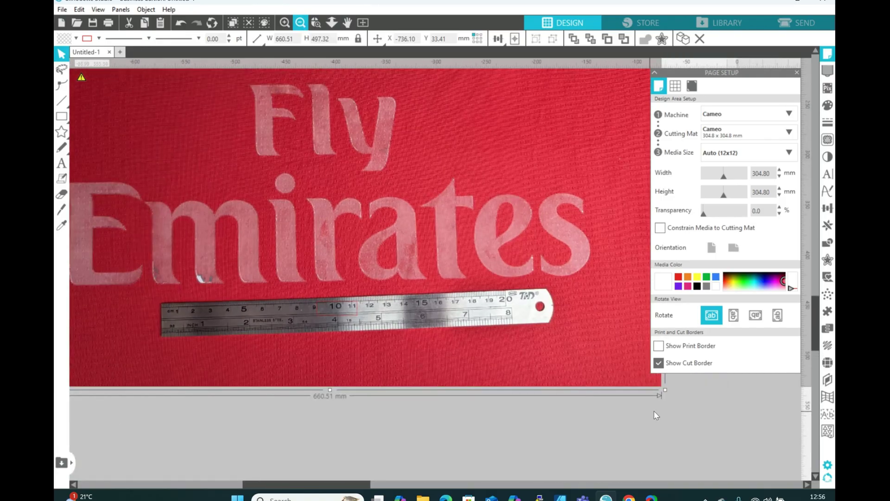
{"action": "left_click_drag", "start_coordinate": [669, 394], "coordinate": [499, 322]}
{"action": "left_click_drag", "start_coordinate": [343, 229], "coordinate": [368, 302]}
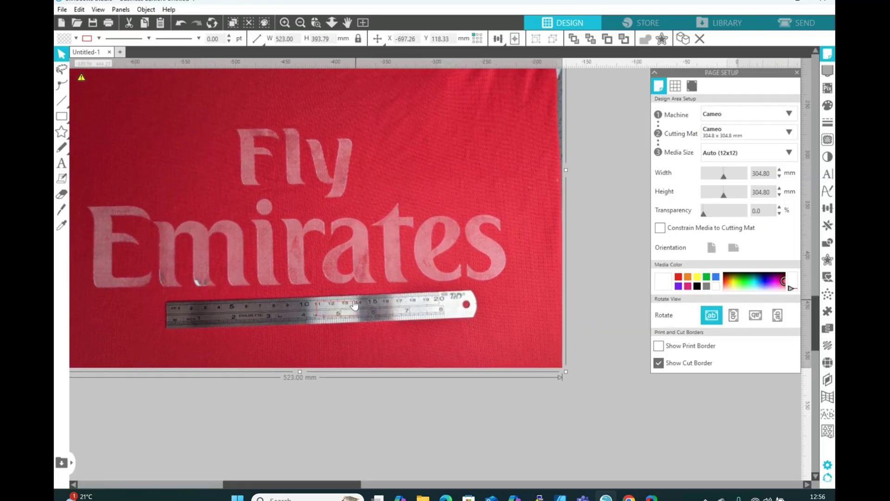
Step: Rotate the shirt photo slightly clockwise so that the steel ruler lies horizontally
{"action": "left_click", "coordinate": [284, 23]}
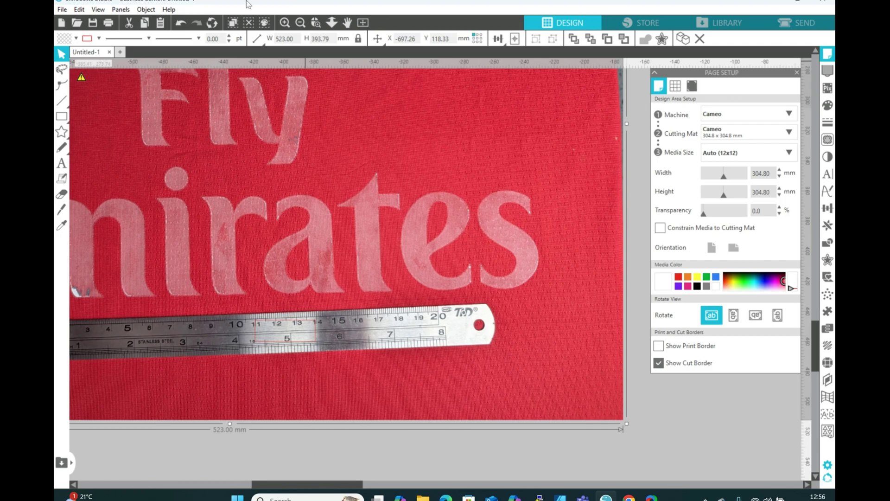
{"action": "left_click", "coordinate": [300, 22]}
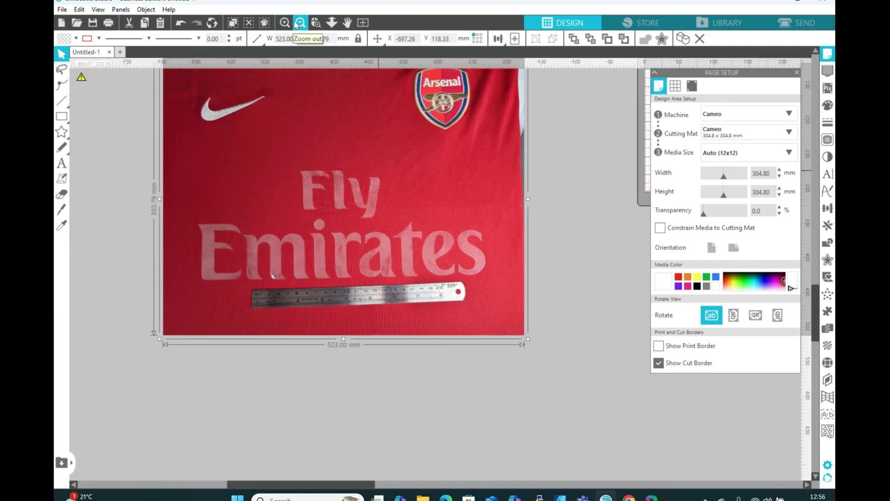
{"action": "scroll", "coordinate": [157, 242], "scroll_direction": "up", "scroll_amount": 2}
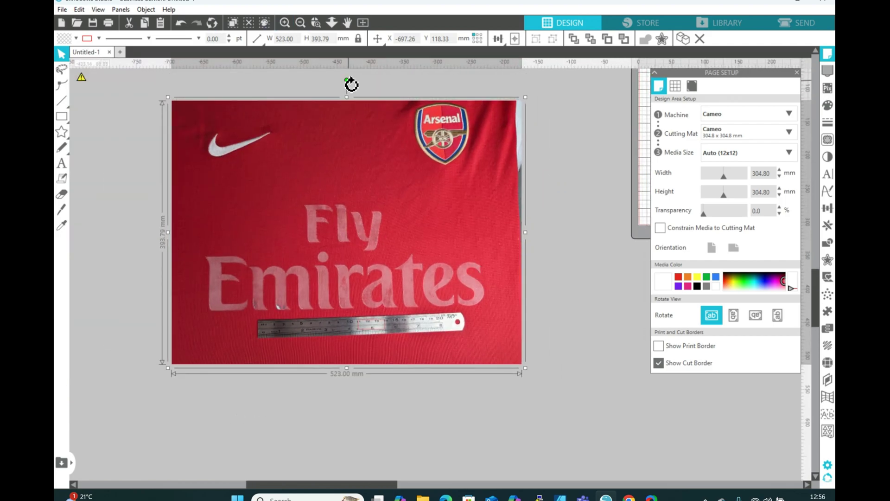
{"action": "left_click", "coordinate": [284, 22]}
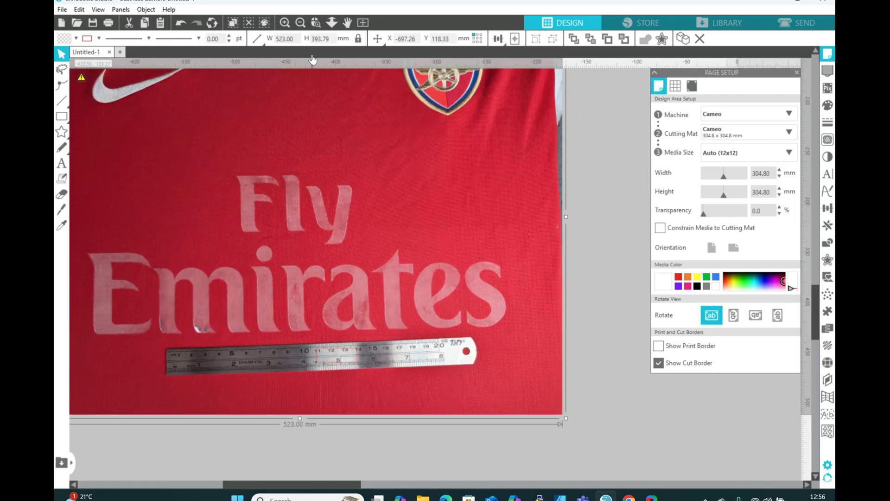
{"action": "scroll", "coordinate": [302, 70], "scroll_direction": "up", "scroll_amount": 3}
{"action": "left_click_drag", "start_coordinate": [302, 78], "coordinate": [308, 85]}
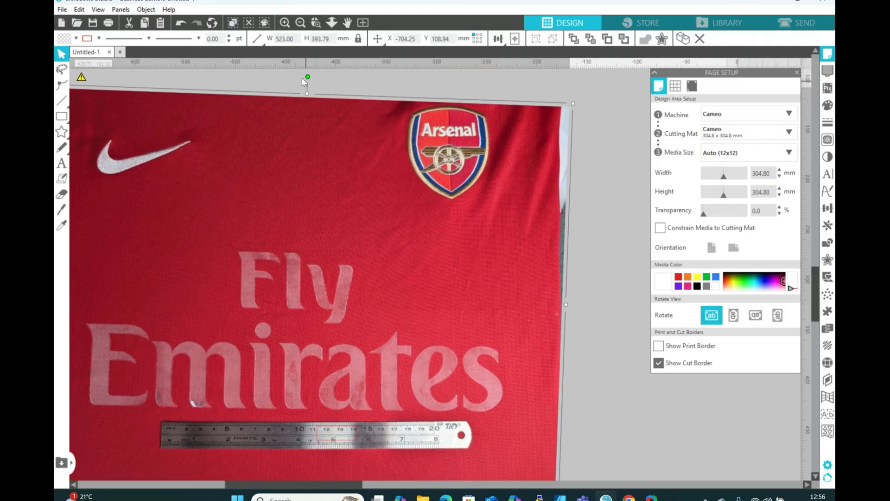
Step: Check the levelled ruler against the reference rectangle and shift the photo slightly to realign the two
{"action": "left_click", "coordinate": [284, 22]}
{"action": "scroll", "coordinate": [381, 371], "scroll_direction": "down", "scroll_amount": 1}
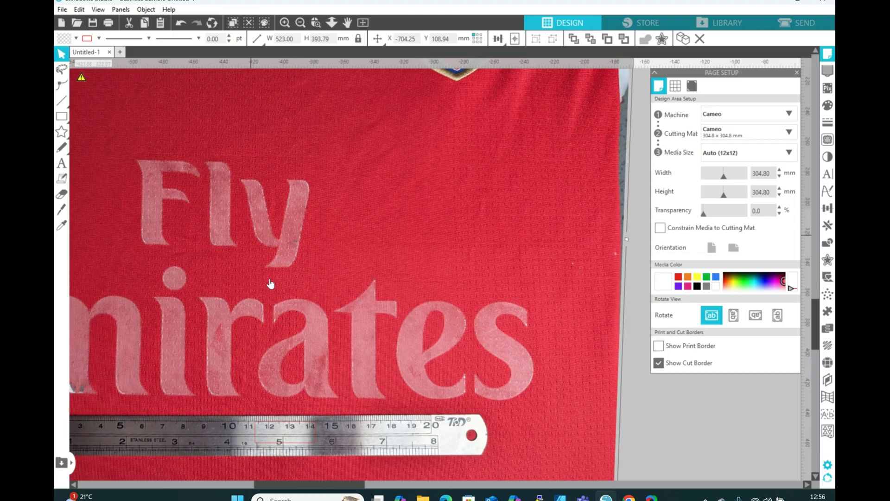
{"action": "left_click", "coordinate": [300, 22]}
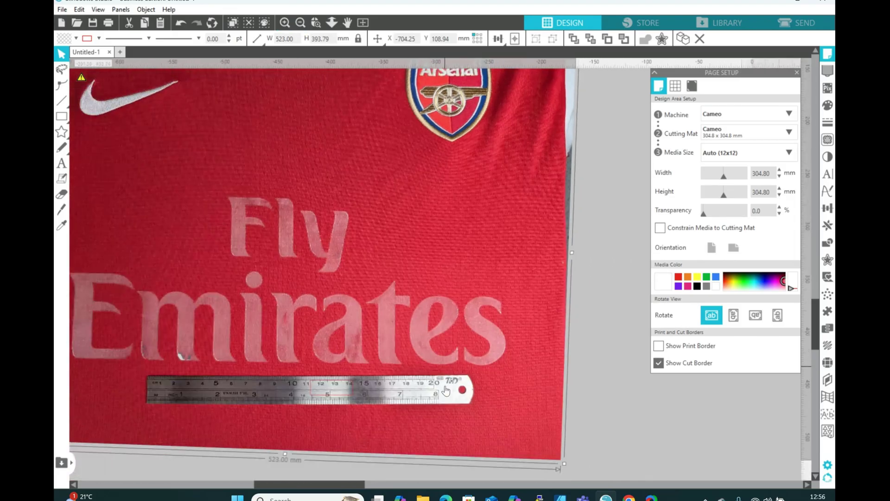
{"action": "left_click_drag", "start_coordinate": [368, 393], "coordinate": [360, 391]}
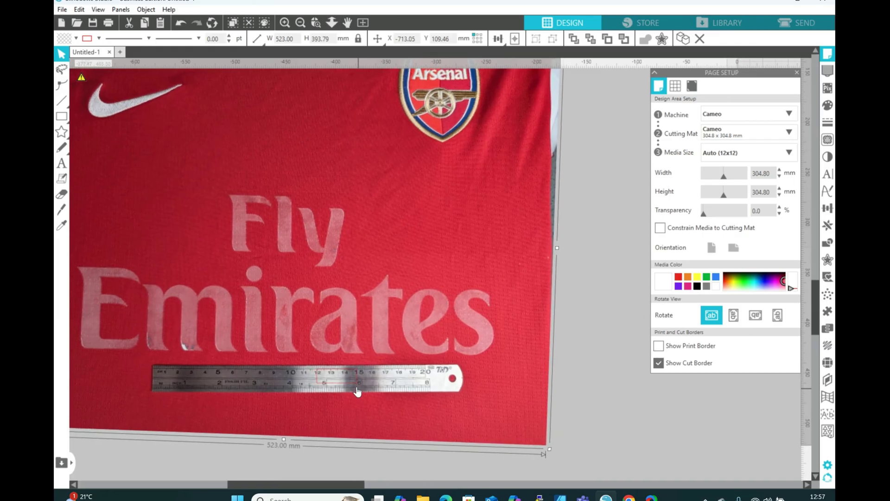
Step: Shrink the photo to about 400 × 301 mm and line up the ruler's 10 cm mark with the reference rectangle's left edge
{"action": "left_click_drag", "start_coordinate": [547, 452], "coordinate": [493, 417]}
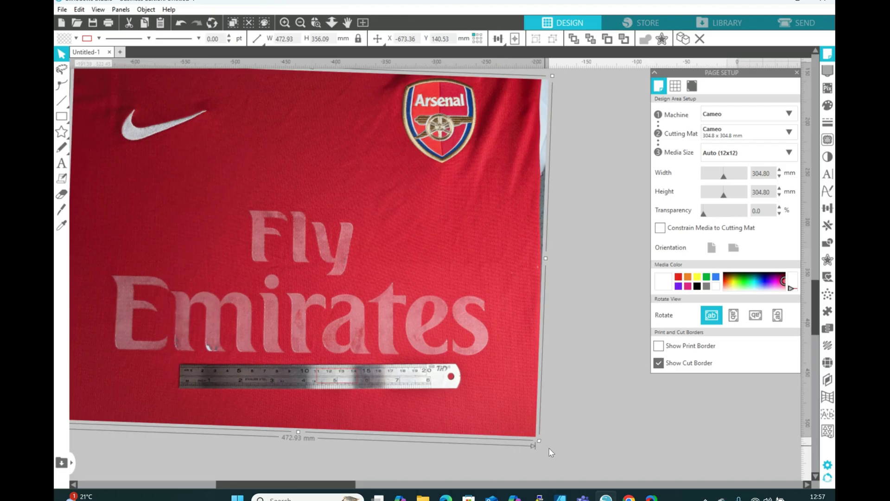
{"action": "left_click_drag", "start_coordinate": [542, 445], "coordinate": [455, 403]}
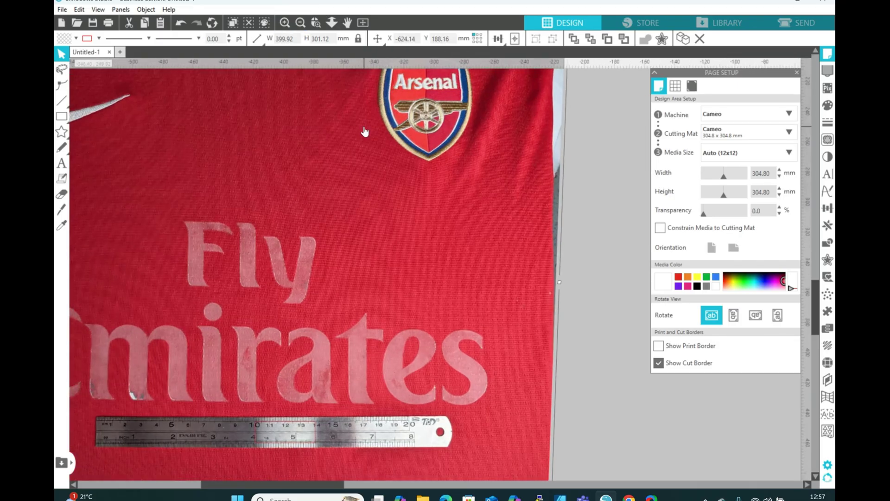
{"action": "left_click", "coordinate": [286, 23]}
{"action": "scroll", "coordinate": [339, 264], "scroll_direction": "down", "scroll_amount": 3}
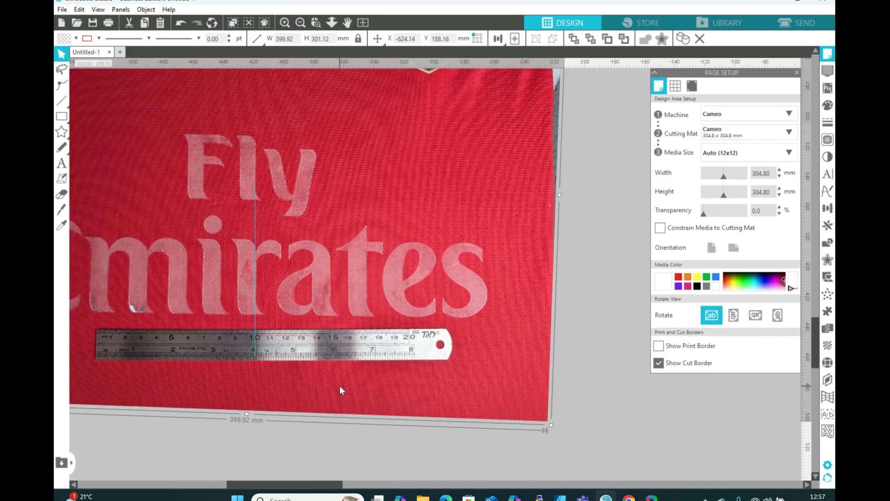
{"action": "left_click_drag", "start_coordinate": [341, 390], "coordinate": [342, 388]}
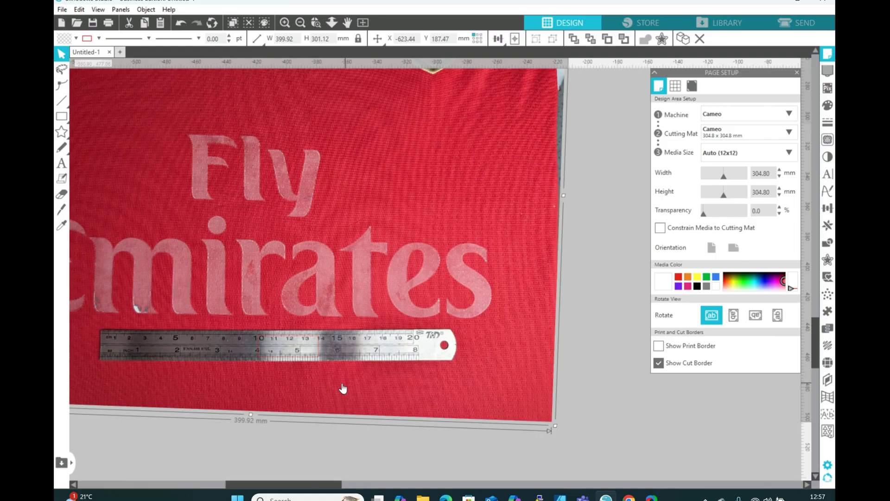
{"action": "left_click", "coordinate": [285, 22]}
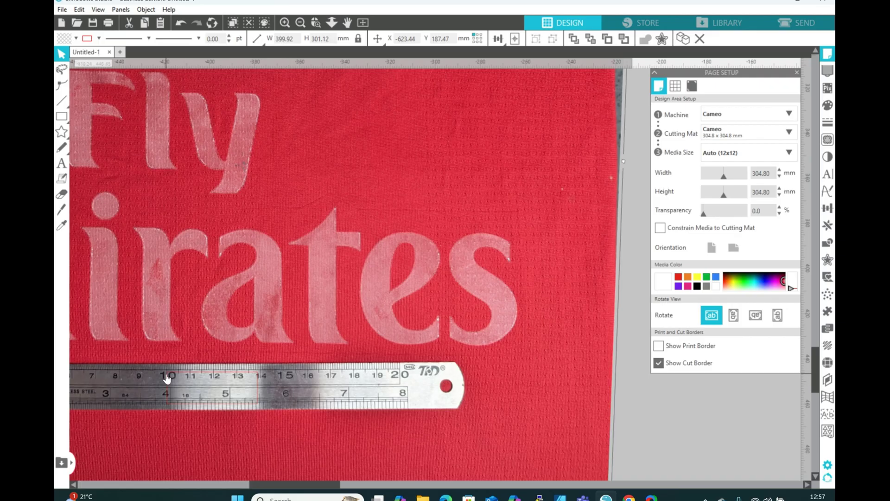
{"action": "scroll", "coordinate": [345, 415], "scroll_direction": "down", "scroll_amount": 3}
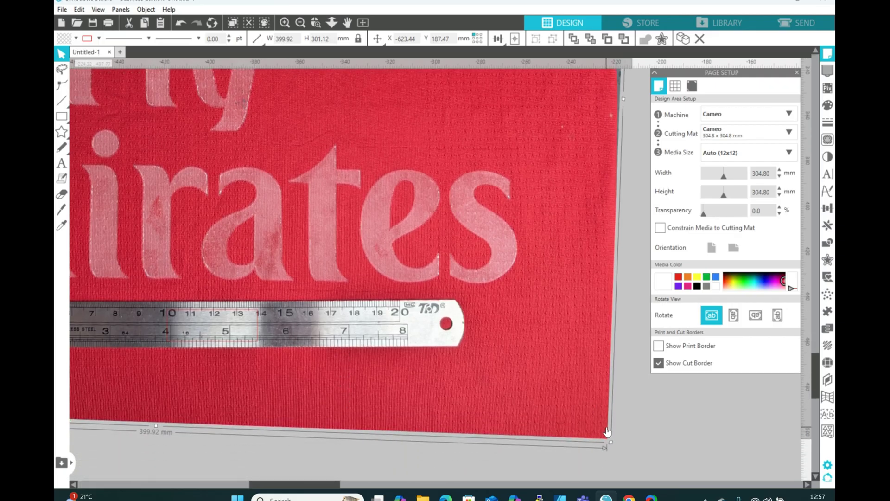
Step: Shrink the shirt photo to about 386 × 290 mm, keeping its ruler's 10 cm mark aligned with the reference rectangle
{"action": "left_click_drag", "start_coordinate": [611, 442], "coordinate": [580, 433]}
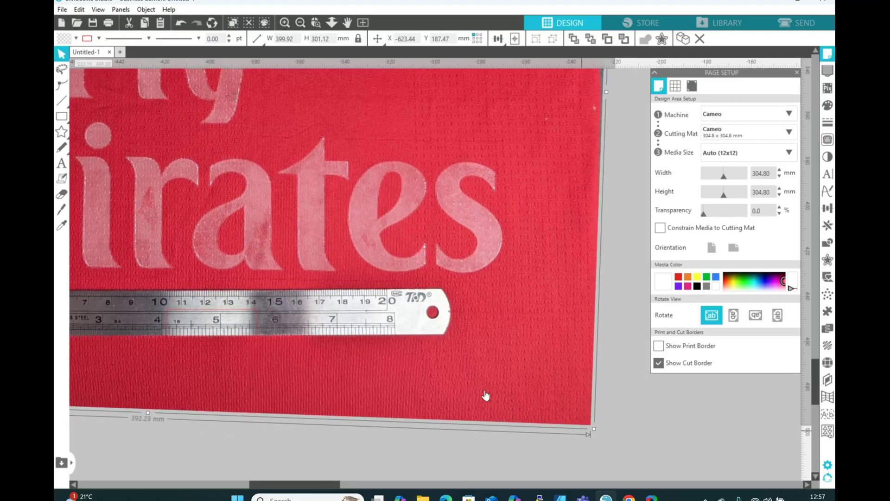
{"action": "left_click_drag", "start_coordinate": [301, 313], "coordinate": [310, 327]}
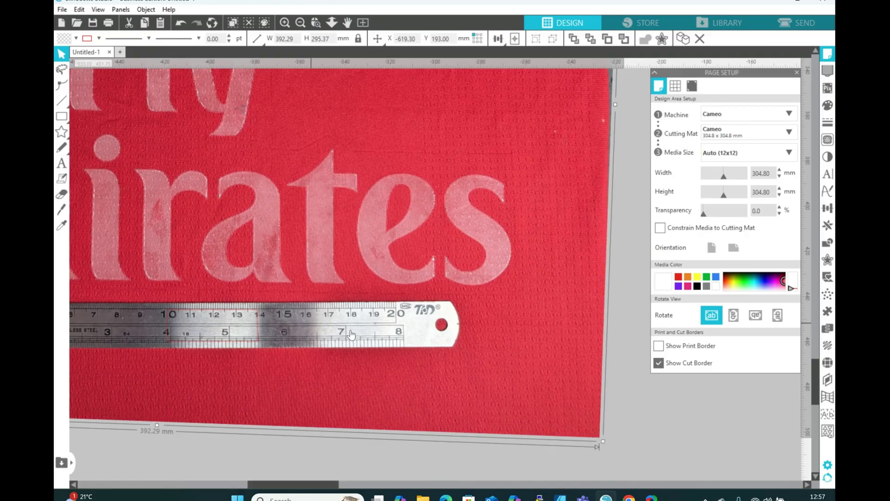
{"action": "left_click_drag", "start_coordinate": [608, 444], "coordinate": [592, 435]}
{"action": "left_click_drag", "start_coordinate": [370, 317], "coordinate": [373, 317]}
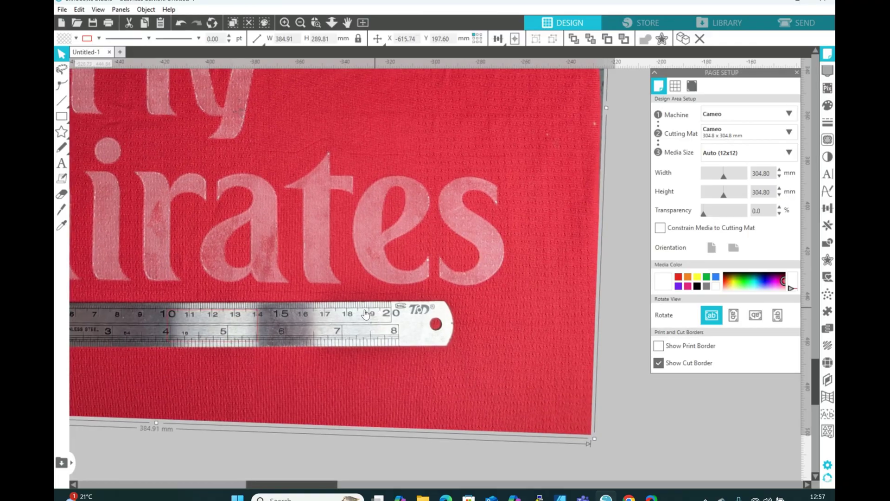
{"action": "left_click_drag", "start_coordinate": [596, 439], "coordinate": [597, 440]}
{"action": "left_click", "coordinate": [284, 24]}
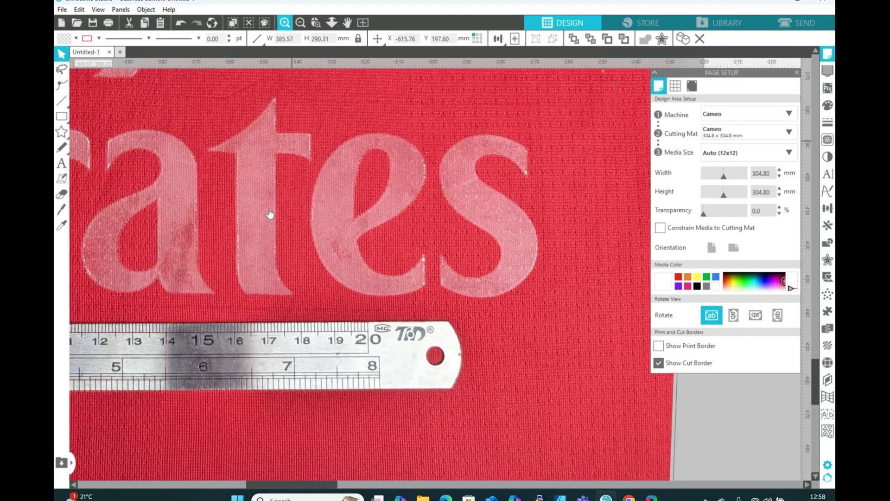
{"action": "left_click_drag", "start_coordinate": [334, 485], "coordinate": [302, 485]}
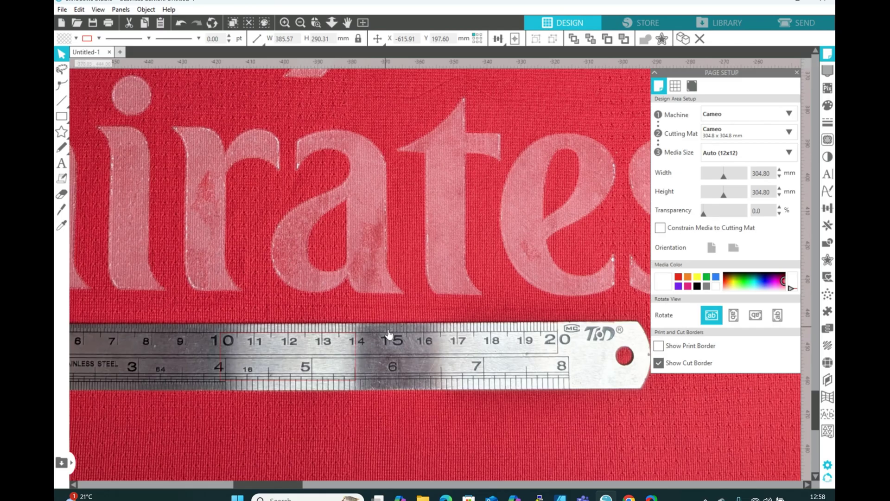
Step: Move the reference rectangle off the shirt photo onto the empty canvas beside it
{"action": "left_click", "coordinate": [300, 22]}
{"action": "left_click", "coordinate": [300, 23]}
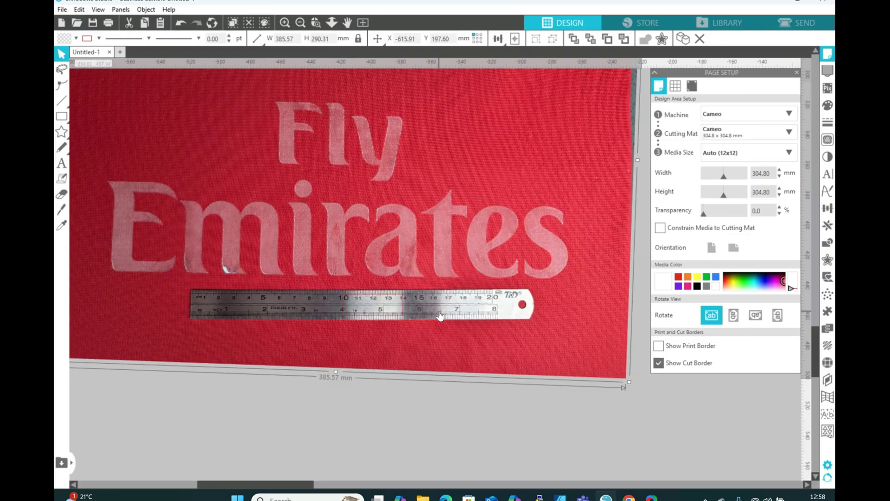
{"action": "left_click", "coordinate": [301, 22]}
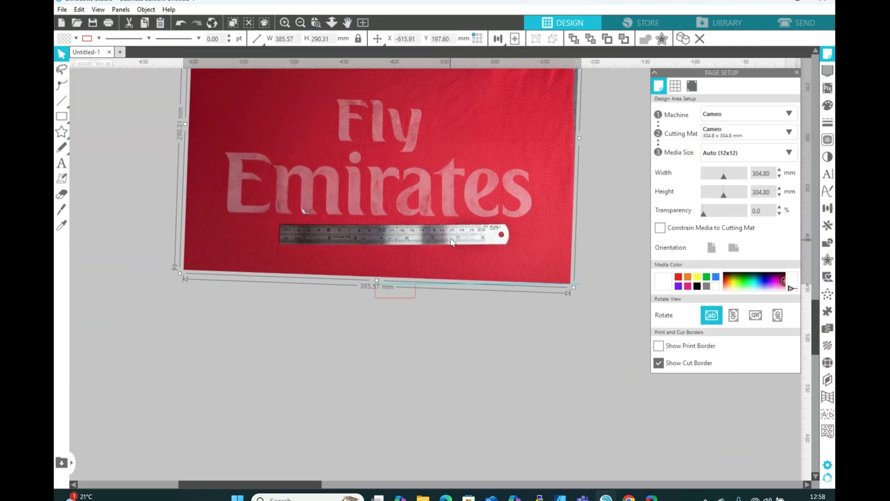
{"action": "left_click_drag", "start_coordinate": [376, 284], "coordinate": [145, 248]}
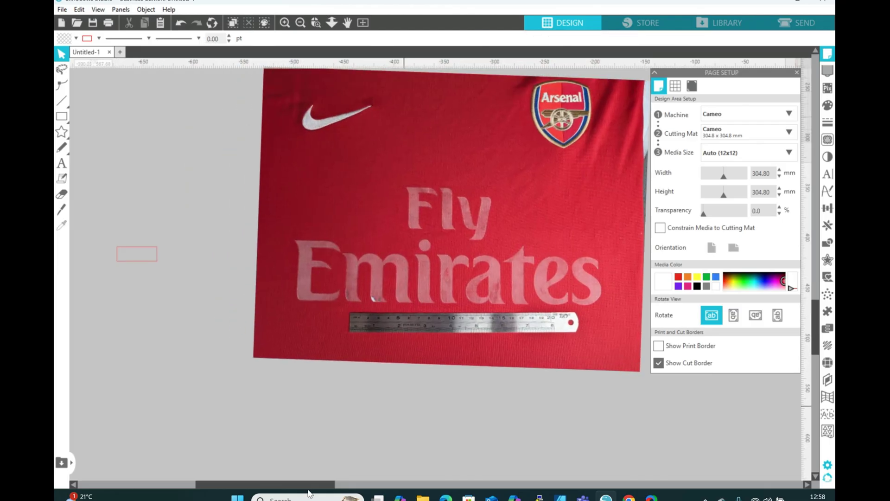
Step: Move the scaled shirt photo next to the cutting mat and deselect it
{"action": "left_click_drag", "start_coordinate": [307, 484], "coordinate": [402, 461]}
{"action": "left_click_drag", "start_coordinate": [306, 228], "coordinate": [433, 123]}
{"action": "scroll", "coordinate": [529, 349], "scroll_direction": "up", "scroll_amount": 3}
{"action": "scroll", "coordinate": [535, 348], "scroll_direction": "up", "scroll_amount": 2}
{"action": "left_click_drag", "start_coordinate": [480, 350], "coordinate": [487, 310]}
{"action": "scroll", "coordinate": [511, 339], "scroll_direction": "up", "scroll_amount": 1}
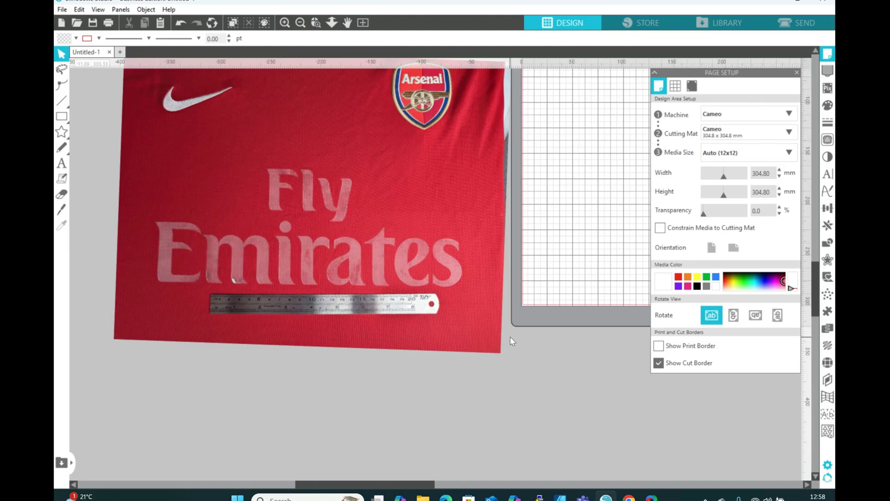
{"action": "left_click_drag", "start_coordinate": [477, 324], "coordinate": [484, 320]}
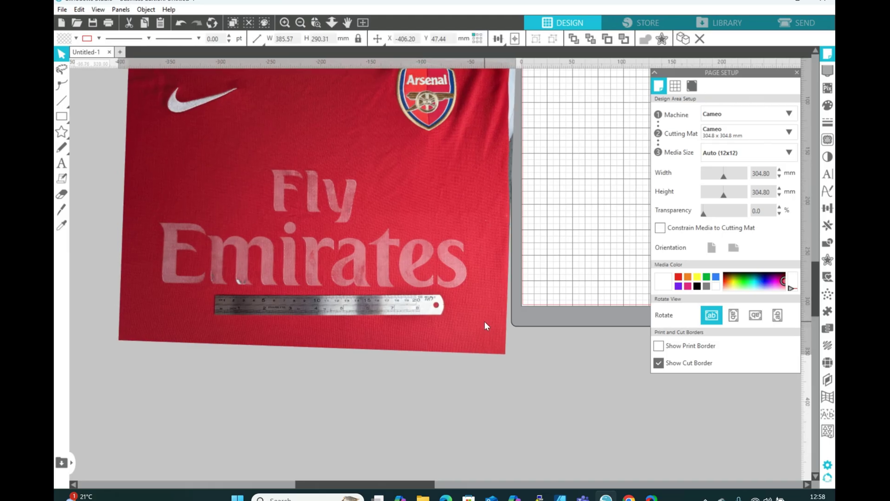
{"action": "key", "text": "Escape"}
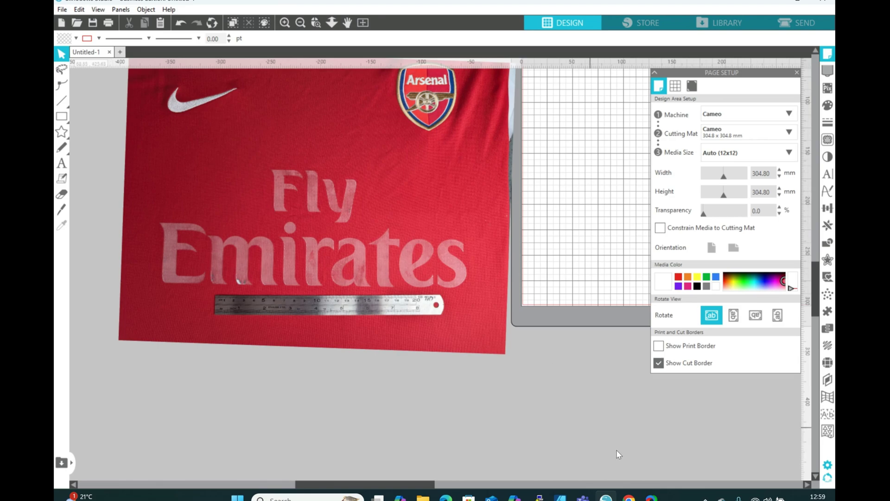
Step: Switch to the Chrome browser and search Google for "fly emirates logo svg"
{"action": "left_click", "coordinate": [629, 497]}
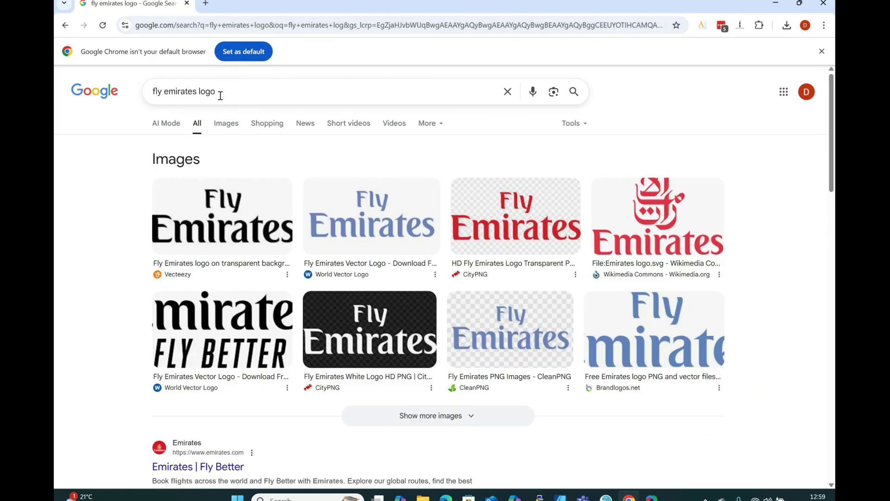
{"action": "triple_click", "coordinate": [187, 91]}
{"action": "left_click", "coordinate": [220, 91]}
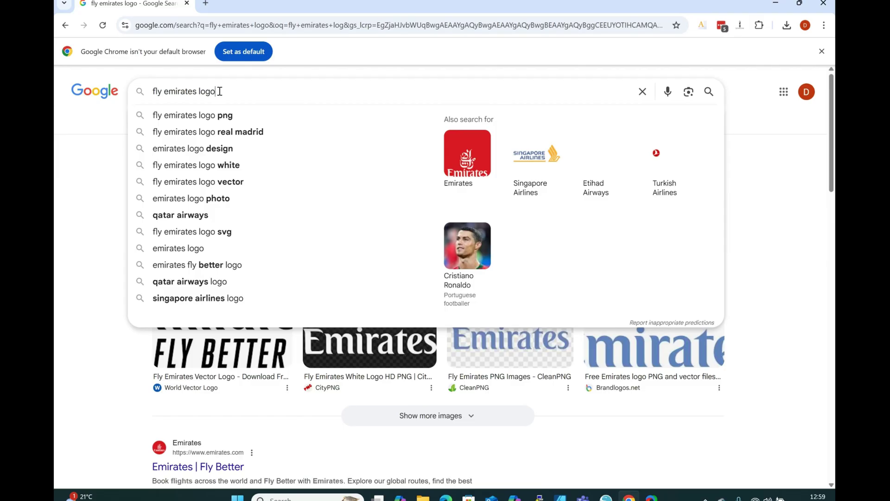
{"action": "left_click", "coordinate": [792, 161]}
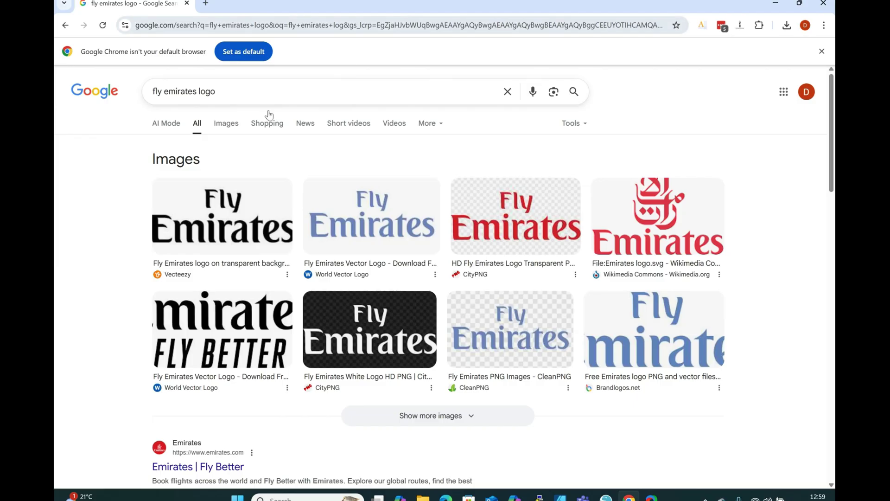
{"action": "left_click", "coordinate": [234, 93]}
{"action": "type", "text": "svg"}
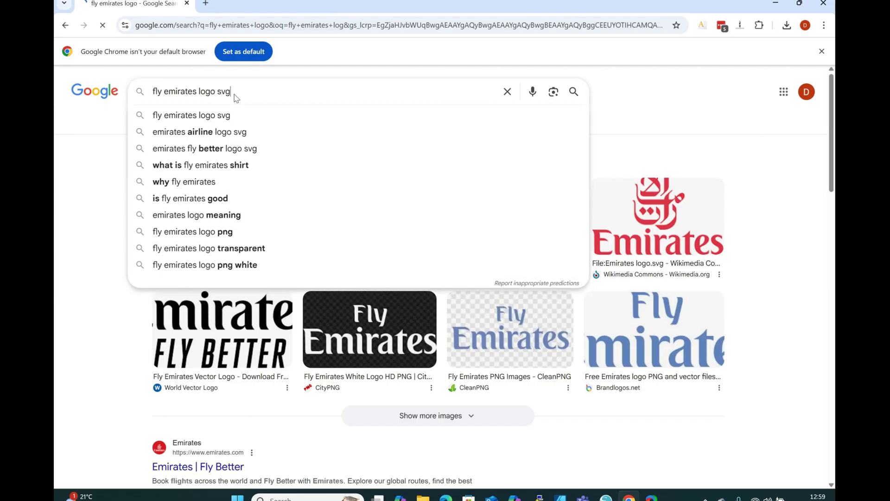
{"action": "key", "text": "Return"}
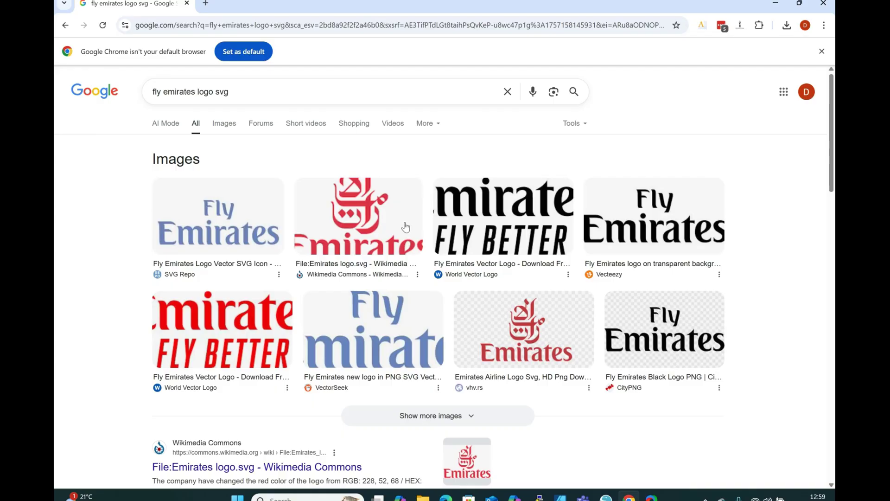
Step: Change the Google search to "fly emirates logo png"
{"action": "left_click", "coordinate": [238, 90]}
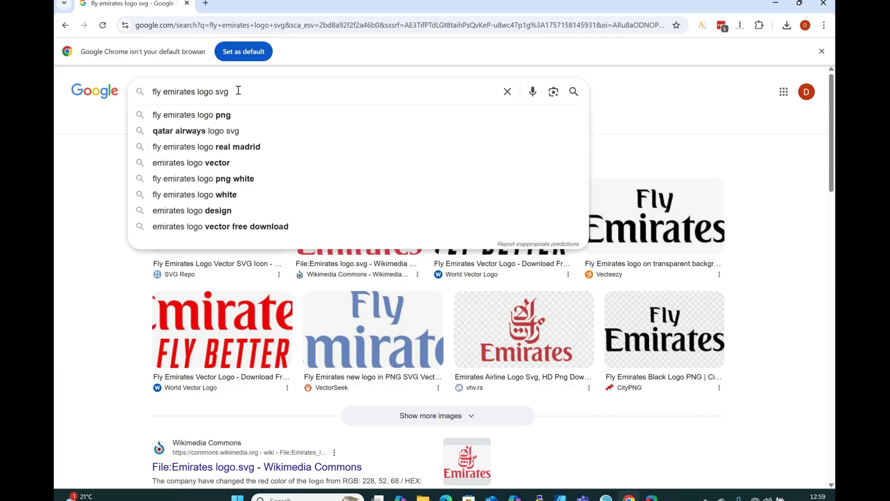
{"action": "key", "text": "BackSpace"}
{"action": "key", "text": "BackSpace"}
{"action": "key", "text": "BackSpace"}
{"action": "key", "text": "BackSpace"}
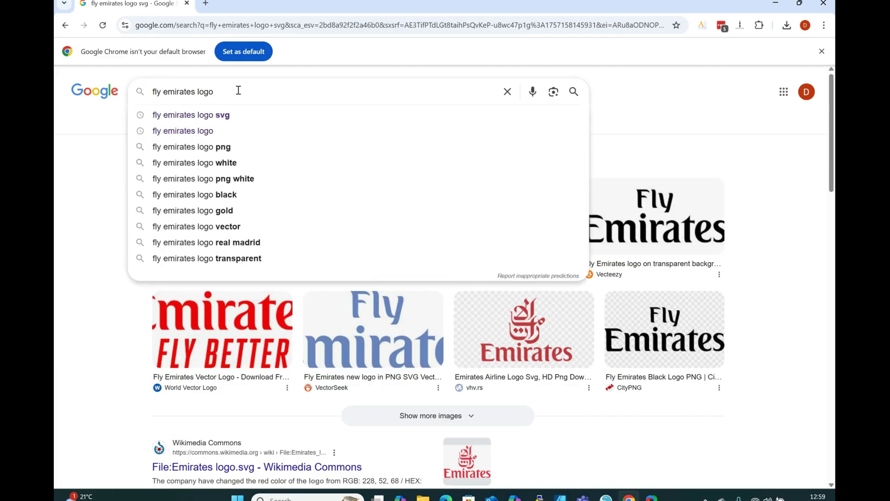
{"action": "left_click", "coordinate": [218, 150]}
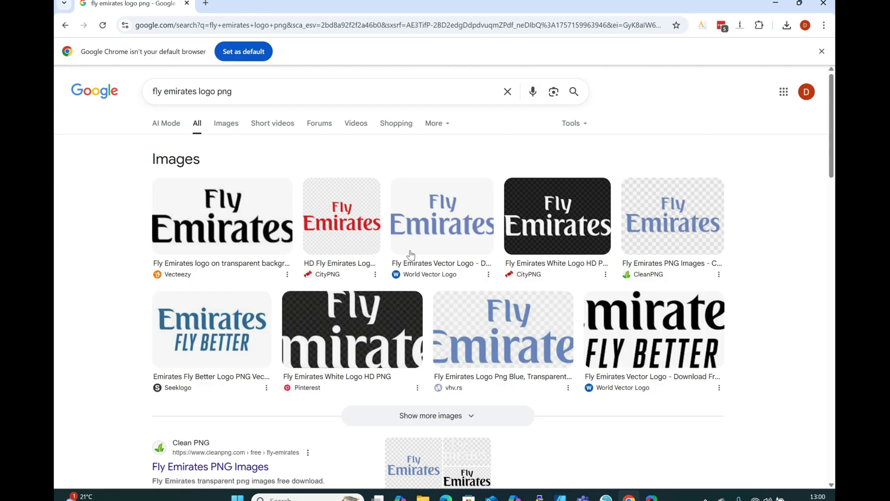
Step: Return to Silhouette Studio and import FlyEmiratesPNG.png from the SilhouetteTutorial folder onto the canvas
{"action": "left_click", "coordinate": [775, 4]}
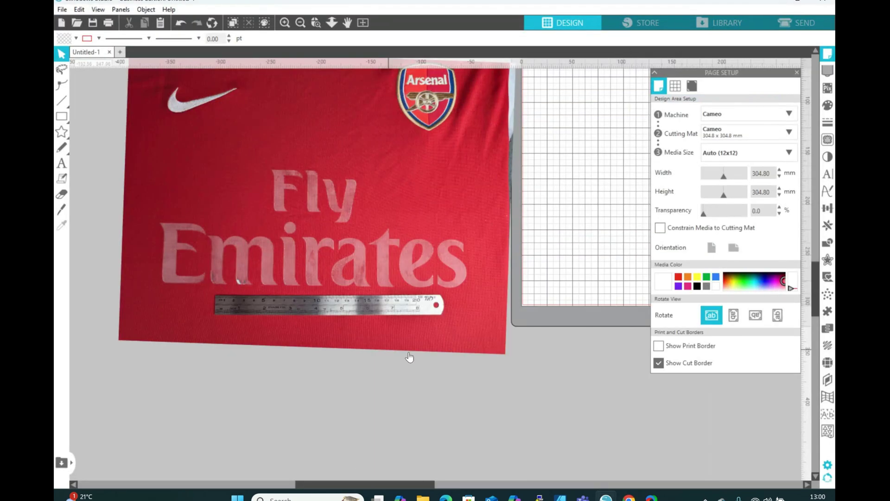
{"action": "mouse_move", "coordinate": [422, 497]}
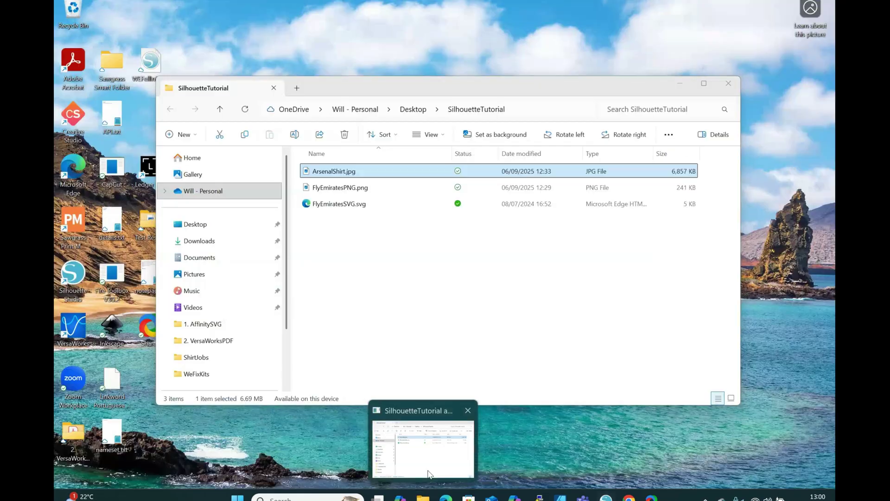
{"action": "left_click", "coordinate": [425, 452]}
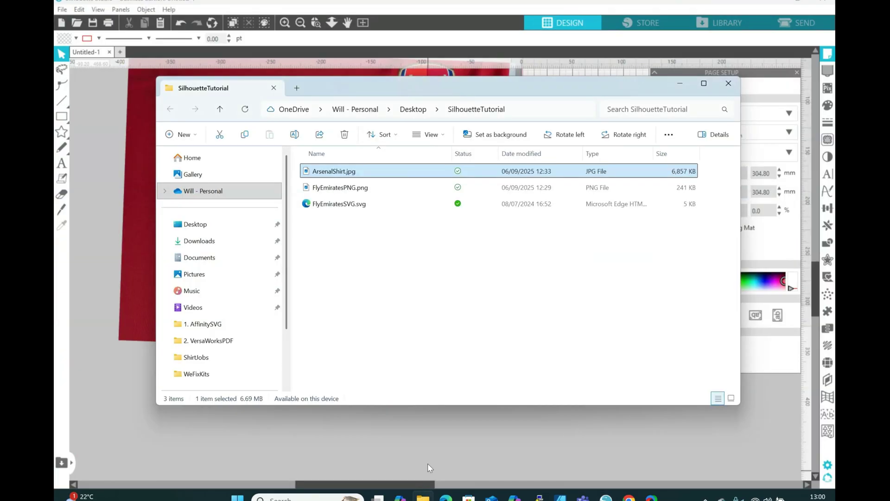
{"action": "left_click_drag", "start_coordinate": [410, 84], "coordinate": [453, 82]}
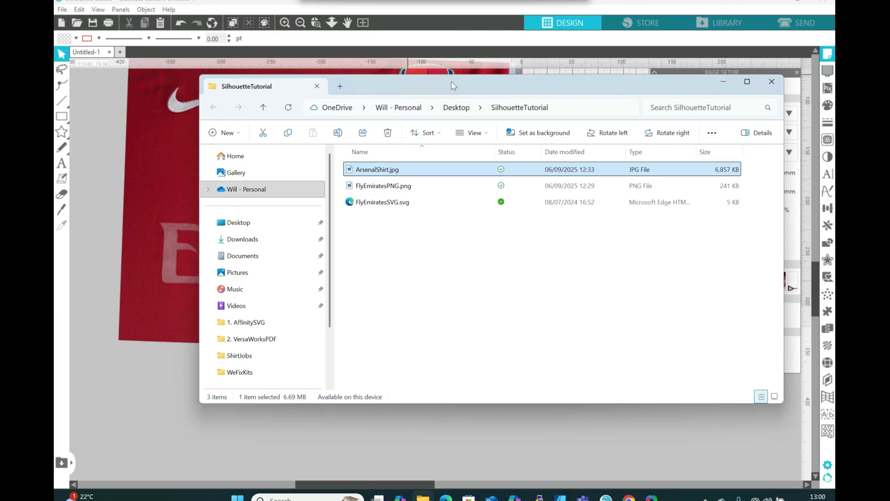
{"action": "left_click_drag", "start_coordinate": [414, 227], "coordinate": [386, 206]}
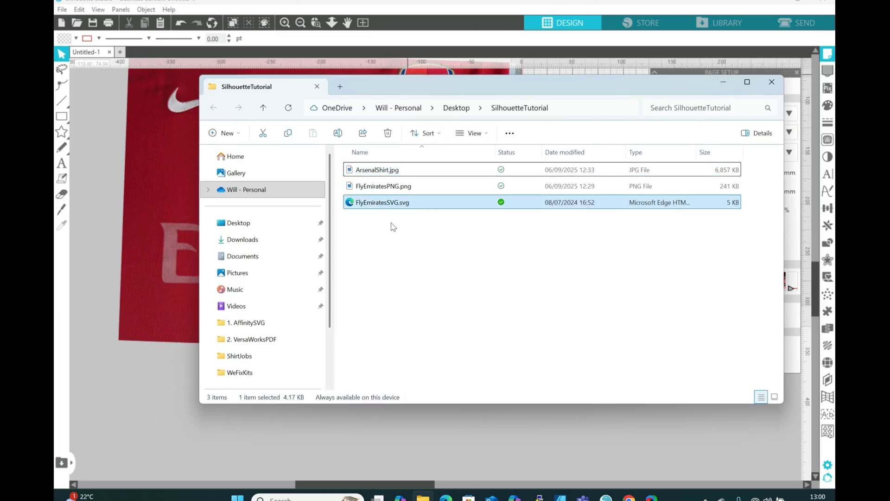
{"action": "left_click", "coordinate": [399, 189]}
{"action": "left_click_drag", "start_coordinate": [401, 190], "coordinate": [297, 452]}
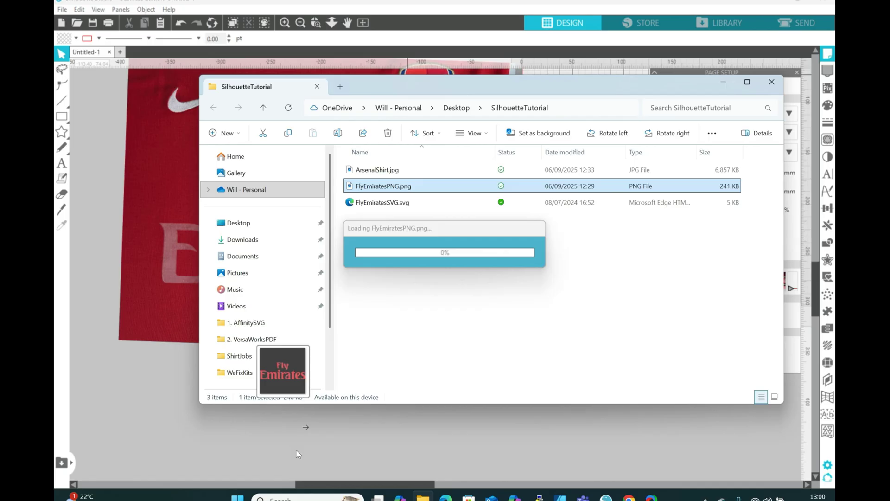
{"action": "left_click", "coordinate": [720, 84]}
Step: Shift the shirt photo away from the mat and bring the imported Fly Emirates logo up beside the cutting mat
{"action": "left_click_drag", "start_coordinate": [403, 175], "coordinate": [57, 106]}
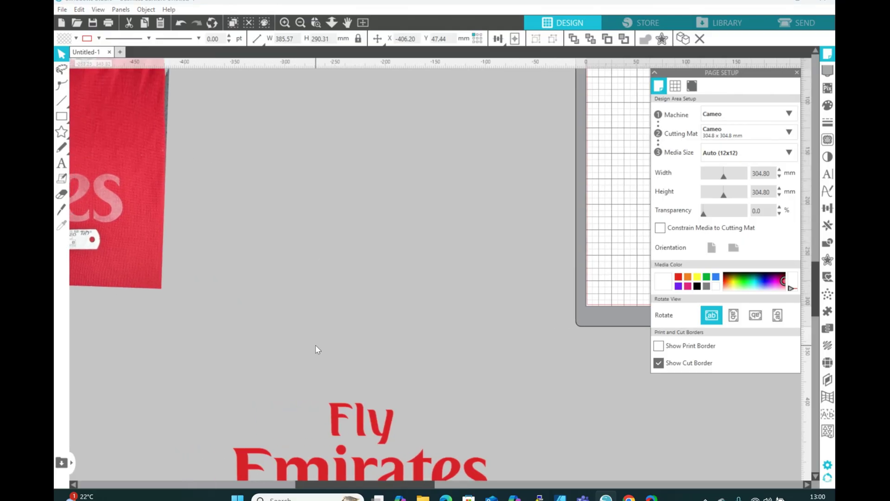
{"action": "left_click", "coordinate": [382, 463]}
{"action": "left_click_drag", "start_coordinate": [389, 466], "coordinate": [480, 163]}
{"action": "left_click_drag", "start_coordinate": [411, 487], "coordinate": [454, 480]}
{"action": "right_click", "coordinate": [391, 182]}
{"action": "left_click", "coordinate": [327, 273]}
{"action": "scroll", "coordinate": [327, 274], "scroll_direction": "up", "scroll_amount": 5}
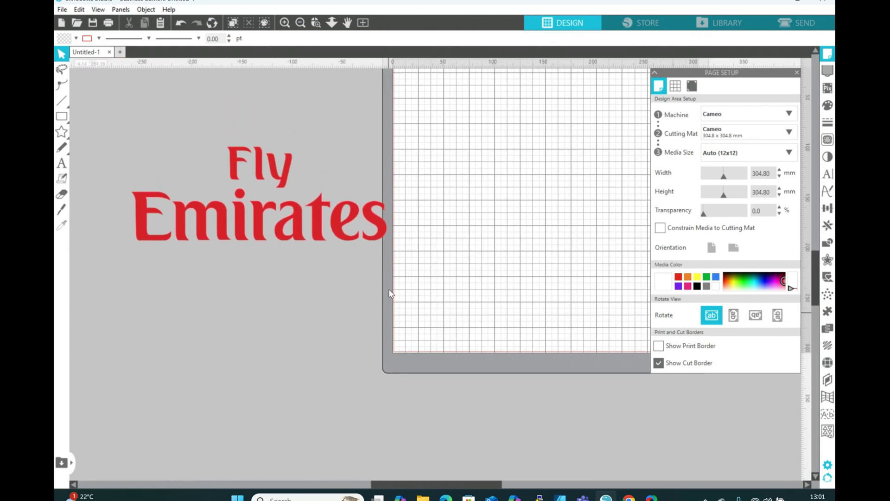
Step: Place the Fly Emirates logo on the cutting mat near its upper edge
{"action": "left_click_drag", "start_coordinate": [341, 275], "coordinate": [600, 185]}
{"action": "left_click", "coordinate": [533, 301]}
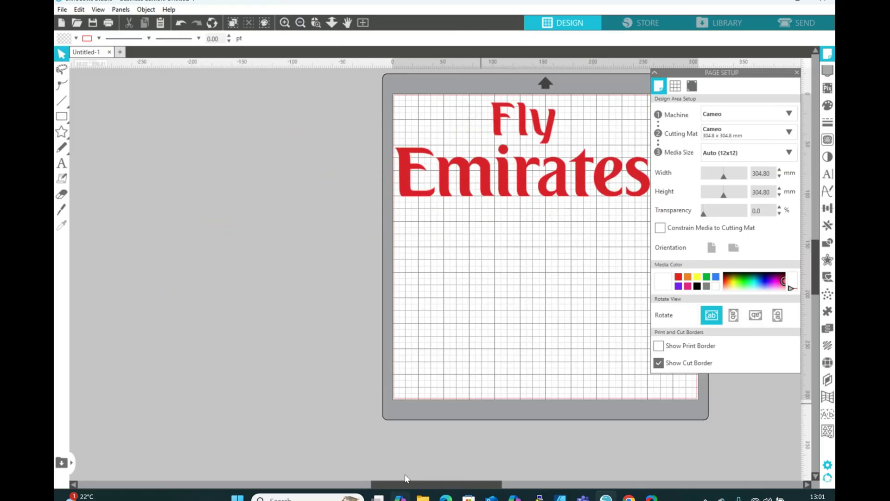
{"action": "left_click_drag", "start_coordinate": [411, 483], "coordinate": [442, 484]}
{"action": "left_click_drag", "start_coordinate": [447, 194], "coordinate": [469, 198]}
{"action": "left_click", "coordinate": [469, 204]}
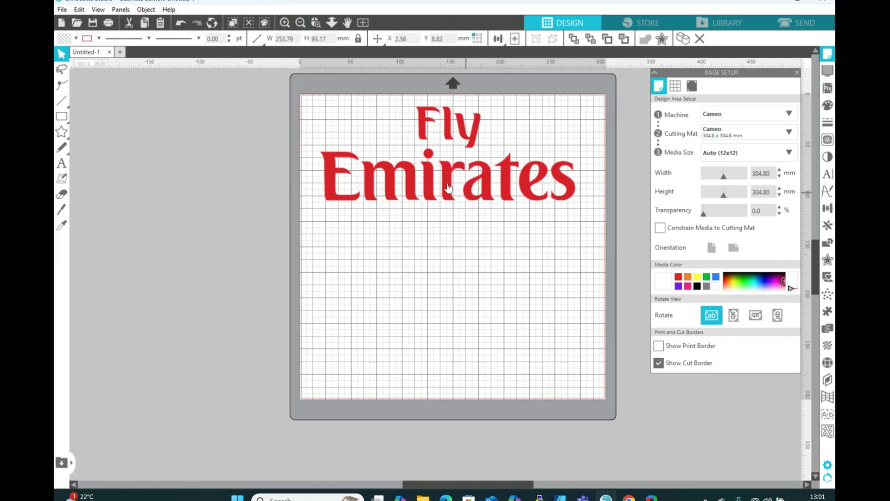
Step: Open the Trace settings for the logo on the cutting mat
{"action": "scroll", "coordinate": [602, 229], "scroll_direction": "up", "scroll_amount": 1}
{"action": "scroll", "coordinate": [601, 229], "scroll_direction": "up", "scroll_amount": 1}
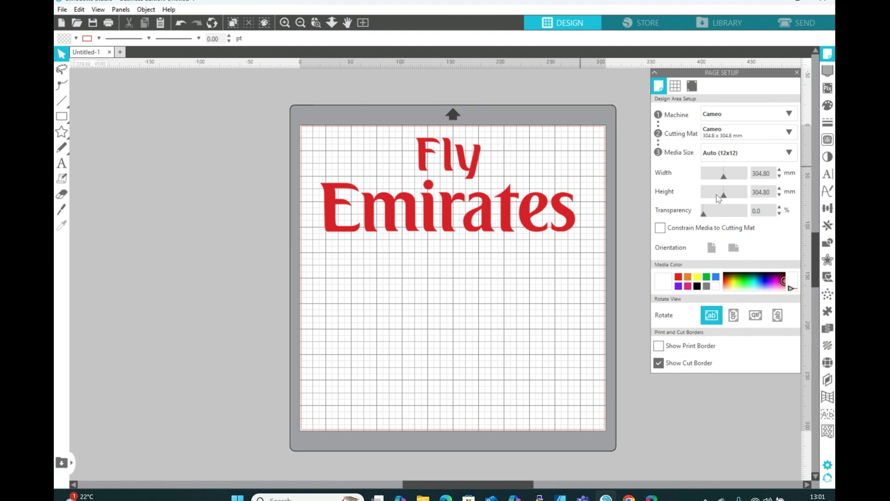
{"action": "left_click", "coordinate": [828, 140]}
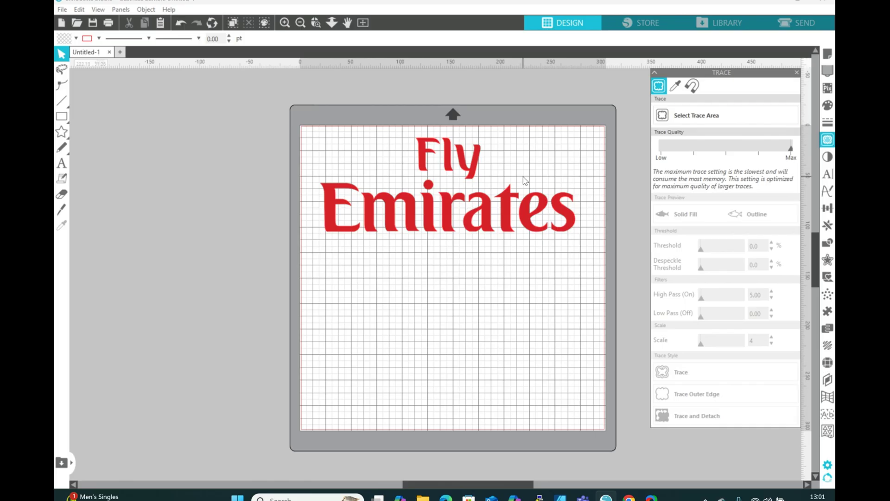
{"action": "left_click", "coordinate": [687, 113]}
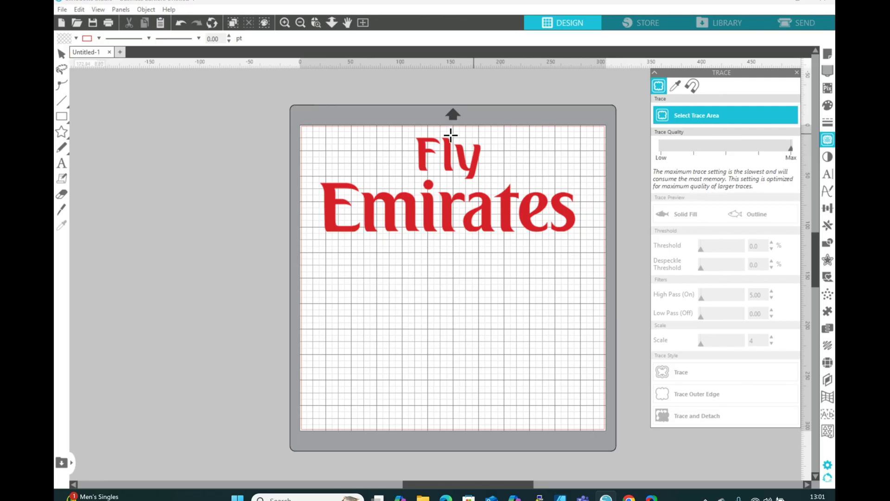
{"action": "mouse_move", "coordinate": [307, 131]}
{"action": "left_mouse_down"}
{"action": "mouse_move", "coordinate": [436, 195]}
{"action": "mouse_move", "coordinate": [589, 232]}
{"action": "mouse_move", "coordinate": [599, 246]}
{"action": "left_mouse_up"}
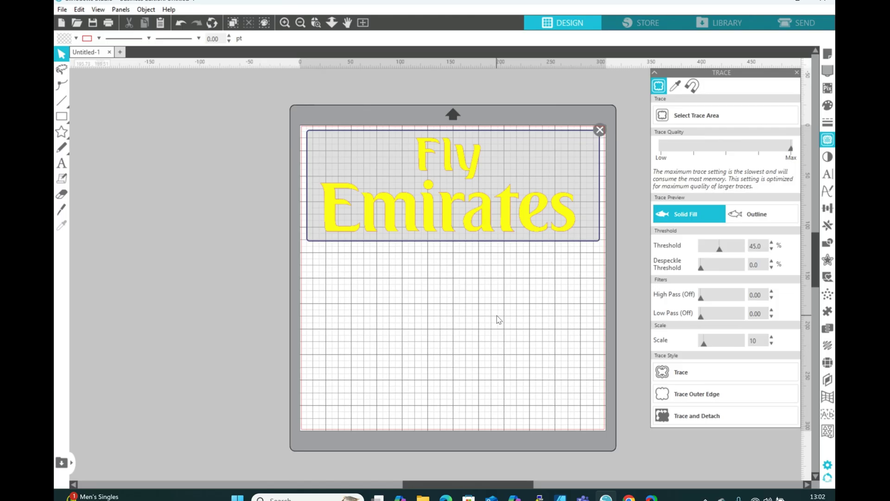
{"action": "left_click", "coordinate": [599, 130]}
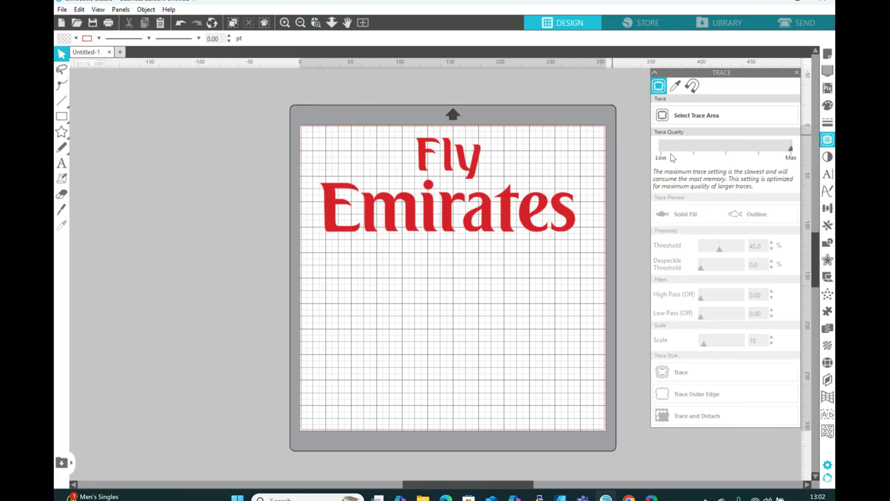
Step: Select a trace area about 282 mm wide around the whole Fly Emirates logo
{"action": "left_click", "coordinate": [673, 111]}
{"action": "left_click_drag", "start_coordinate": [311, 136], "coordinate": [589, 250]}
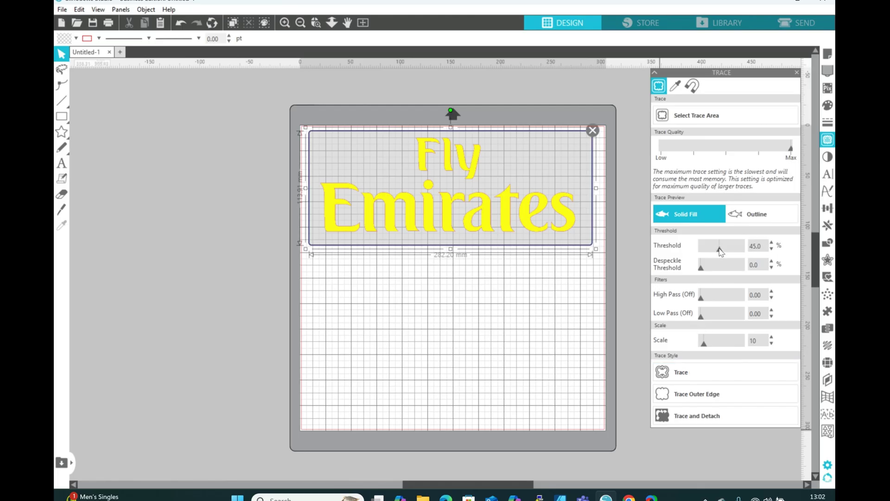
Step: Try tracing the logo's outer edge at a 57% threshold and delete the resulting outlines
{"action": "left_click_drag", "start_coordinate": [720, 251], "coordinate": [726, 253]}
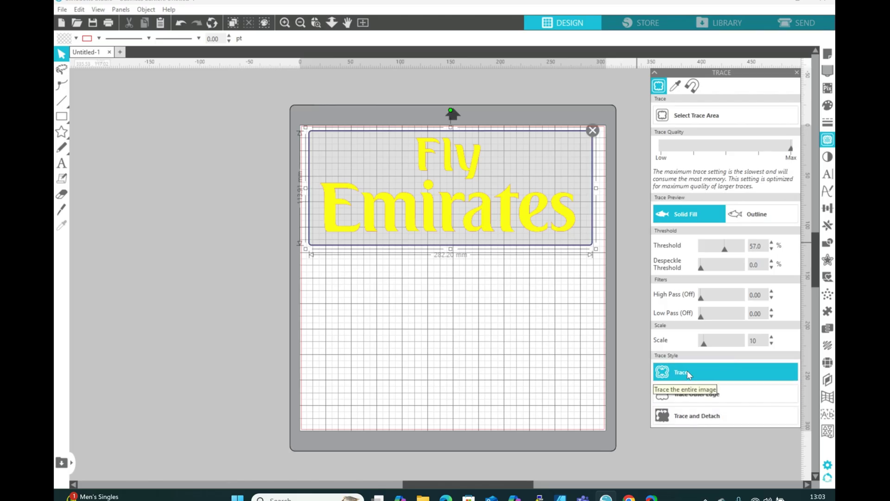
{"action": "left_click", "coordinate": [685, 399]}
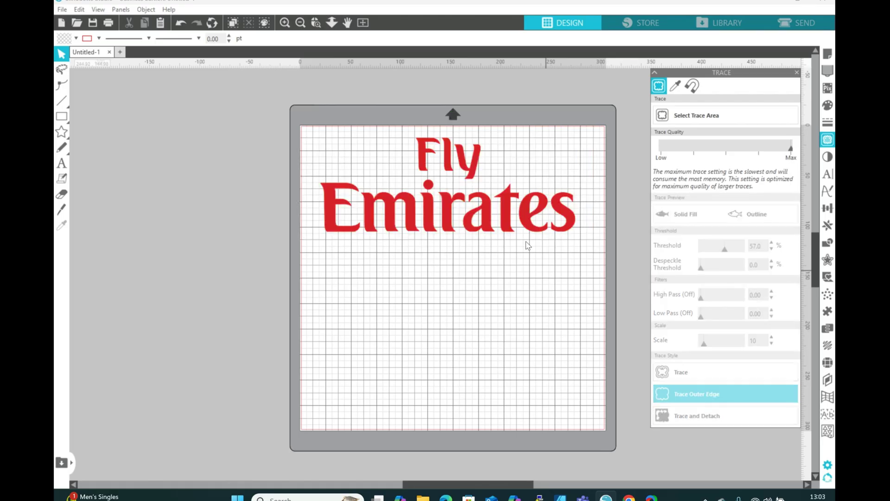
{"action": "left_click_drag", "start_coordinate": [488, 213], "coordinate": [489, 325]}
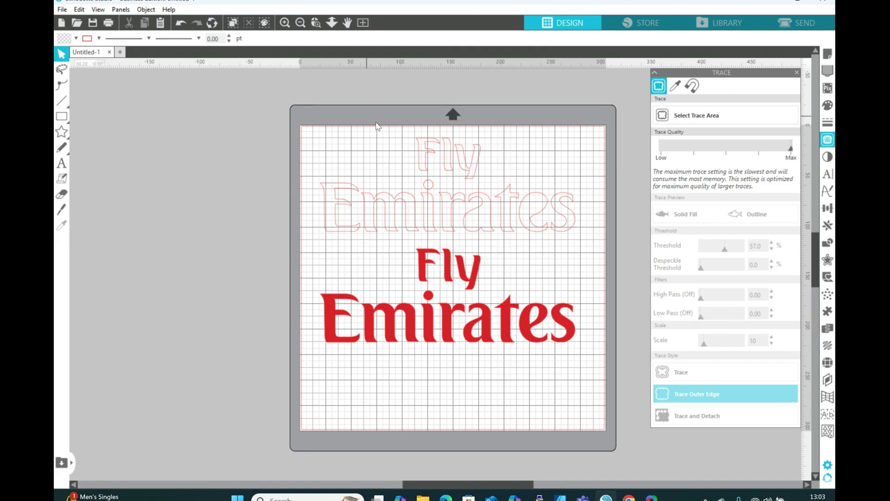
{"action": "left_click_drag", "start_coordinate": [393, 107], "coordinate": [485, 174]}
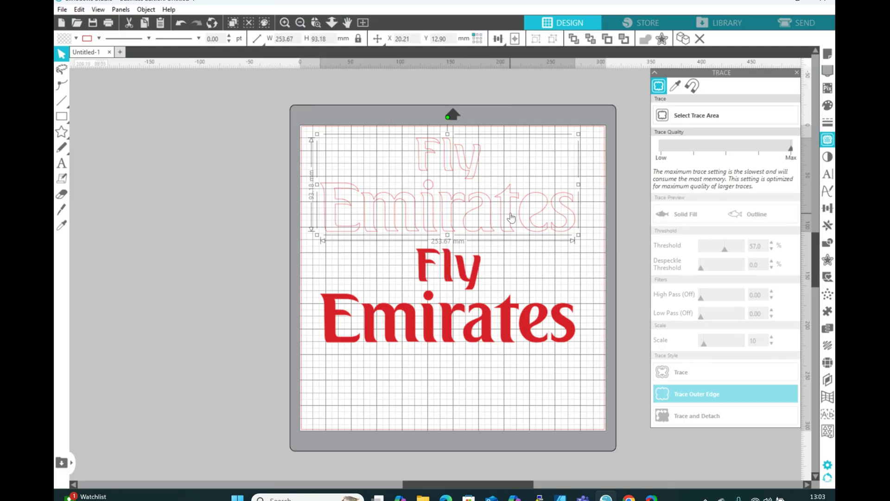
{"action": "key", "text": "Delete"}
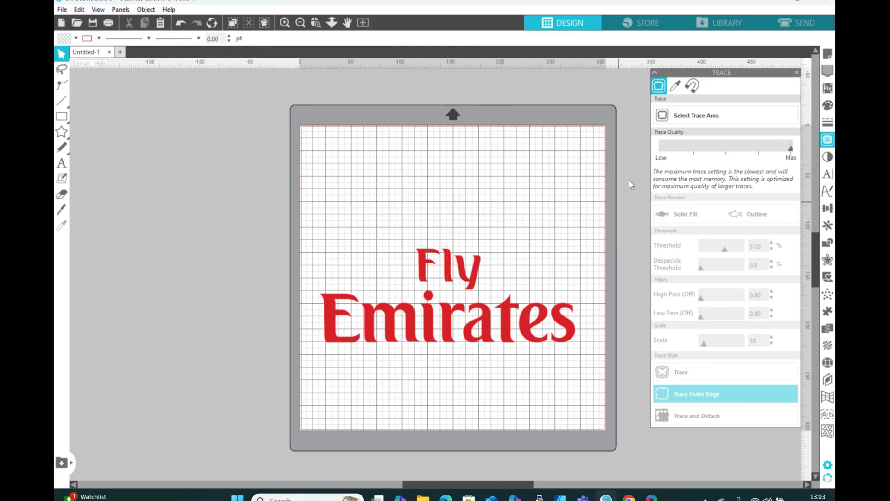
Step: Select a trace area about 283 mm wide around the whole Fly Emirates logo and trace the entire image
{"action": "left_click", "coordinate": [683, 116]}
{"action": "mouse_move", "coordinate": [311, 219]}
{"action": "left_mouse_down"}
{"action": "mouse_move", "coordinate": [357, 282]}
{"action": "mouse_move", "coordinate": [564, 352]}
{"action": "mouse_move", "coordinate": [595, 353]}
{"action": "left_mouse_up"}
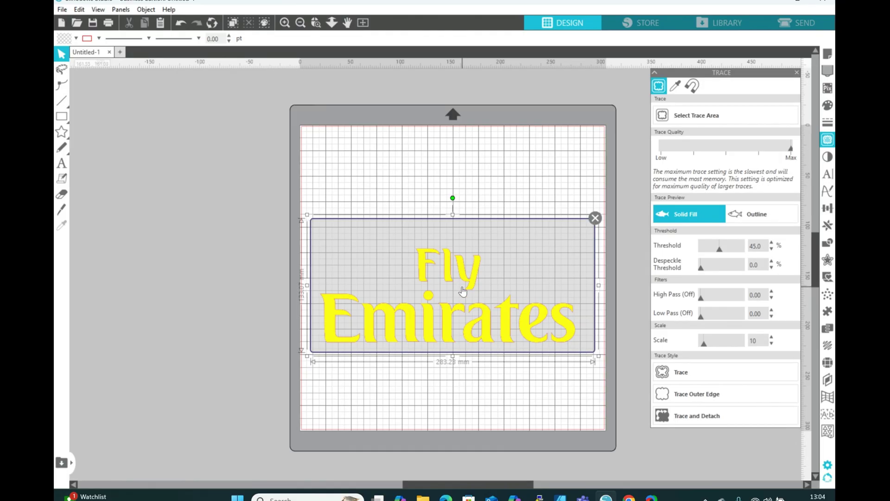
{"action": "left_click", "coordinate": [681, 374]}
Step: Move the red original logo image off the cutting mat, clear of the traced outline
{"action": "mouse_move", "coordinate": [487, 295]}
{"action": "left_mouse_down"}
{"action": "mouse_move", "coordinate": [328, 187]}
{"action": "mouse_move", "coordinate": [296, 177]}
{"action": "left_mouse_up"}
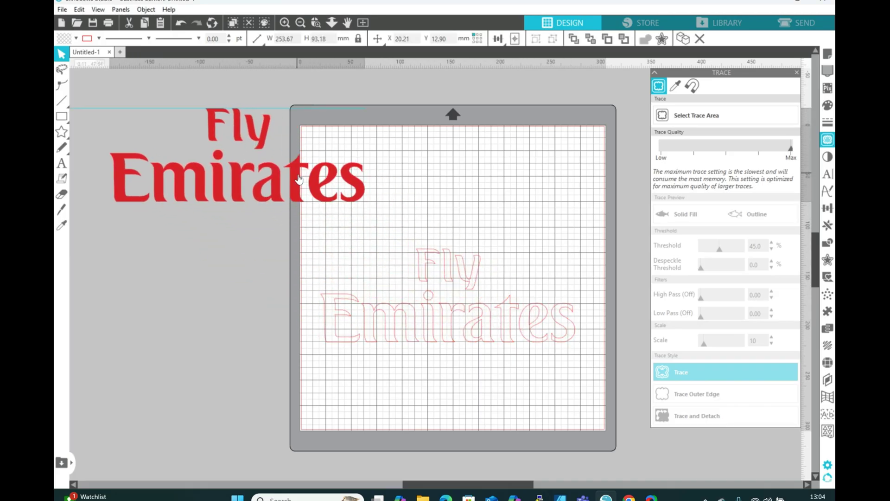
{"action": "left_click", "coordinate": [452, 320]}
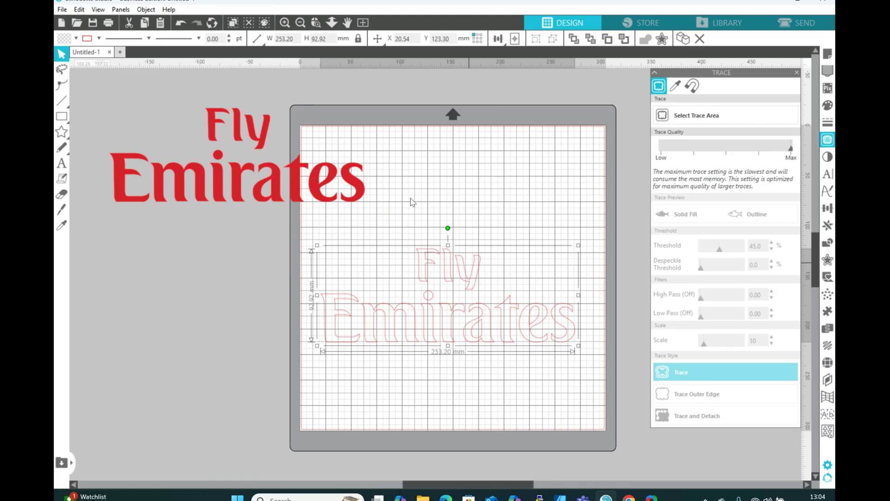
{"action": "left_click", "coordinate": [299, 193]}
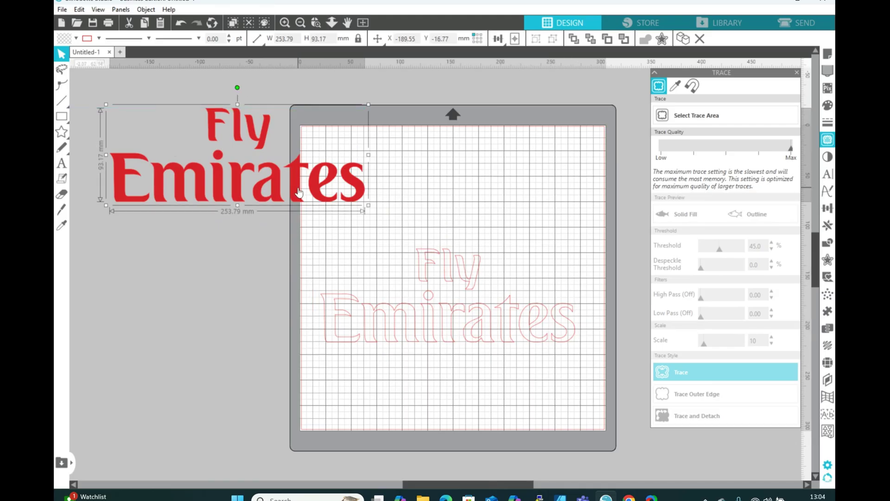
{"action": "left_click_drag", "start_coordinate": [299, 192], "coordinate": [270, 182]}
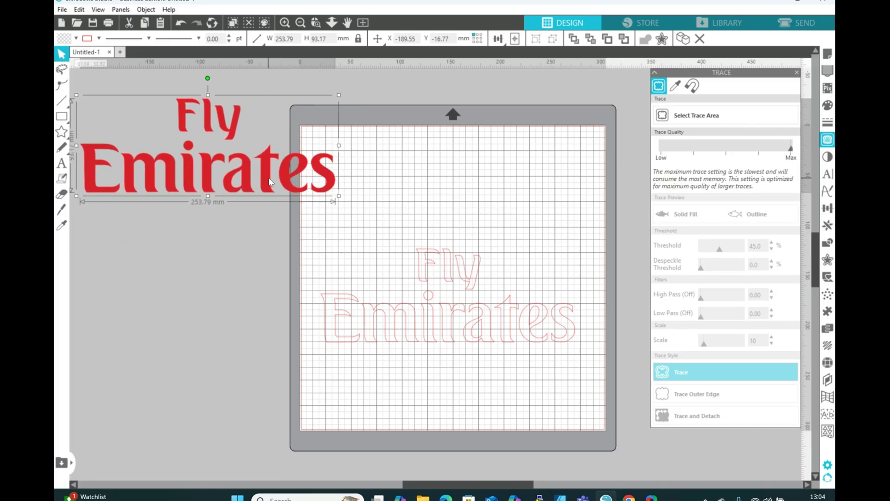
{"action": "left_click", "coordinate": [397, 227]}
{"action": "left_click", "coordinate": [423, 271]}
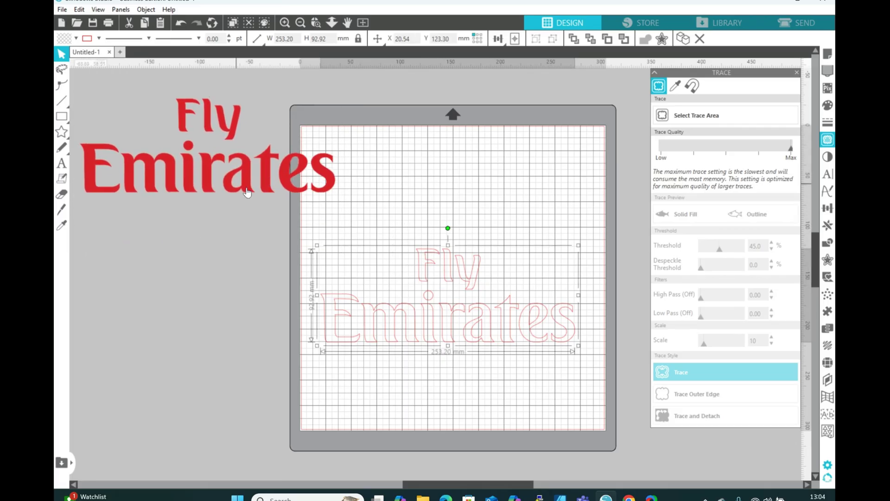
{"action": "mouse_move", "coordinate": [247, 192]}
{"action": "left_mouse_down"}
{"action": "mouse_move", "coordinate": [93, 343]}
{"action": "mouse_move", "coordinate": [280, 198]}
{"action": "mouse_move", "coordinate": [291, 102]}
{"action": "mouse_move", "coordinate": [282, 113]}
{"action": "left_mouse_up"}
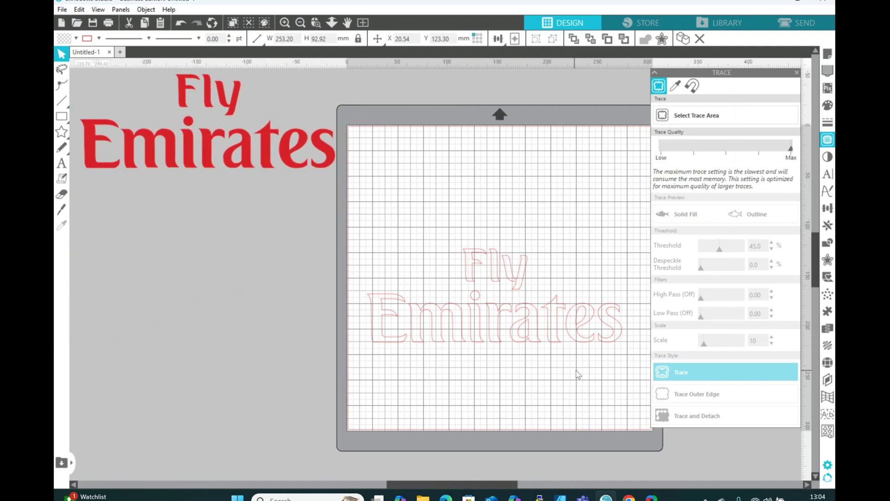
Step: Release the compound path of the traced Fly Emirates outline so each letter is separate
{"action": "left_click", "coordinate": [481, 266]}
{"action": "left_click", "coordinate": [285, 23]}
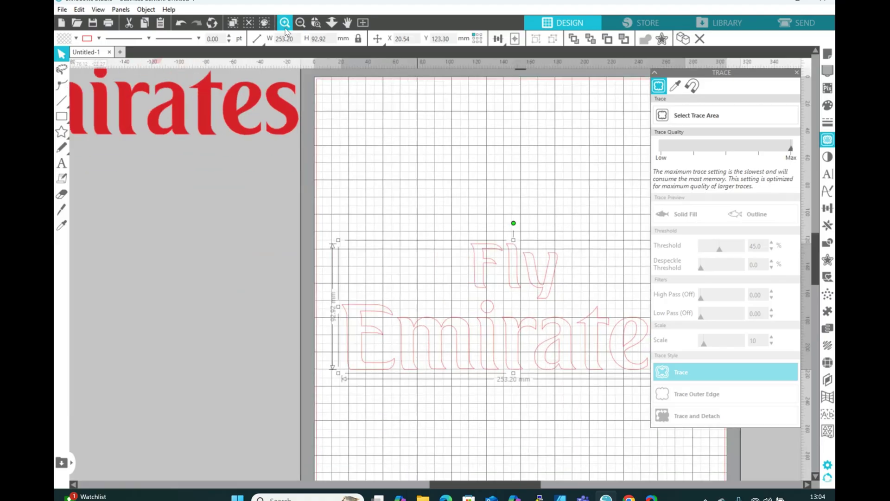
{"action": "left_click_drag", "start_coordinate": [490, 482], "coordinate": [539, 481]}
{"action": "left_click", "coordinate": [532, 440]}
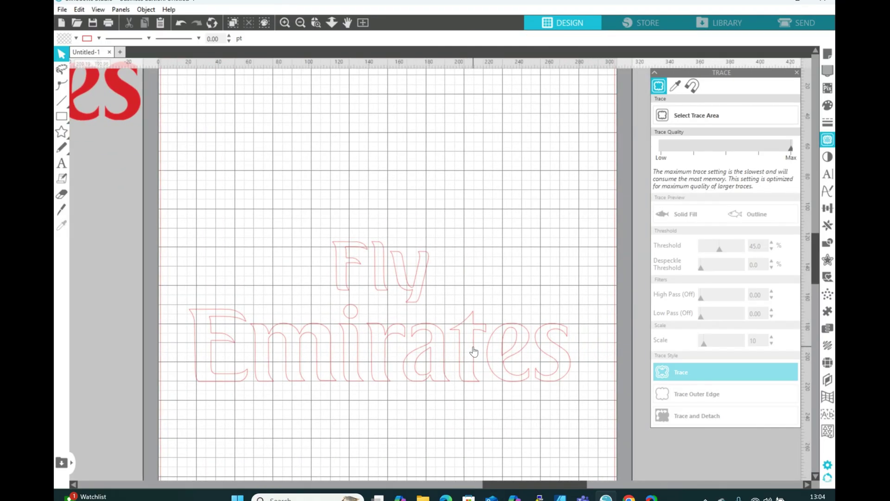
{"action": "left_click", "coordinate": [474, 349]}
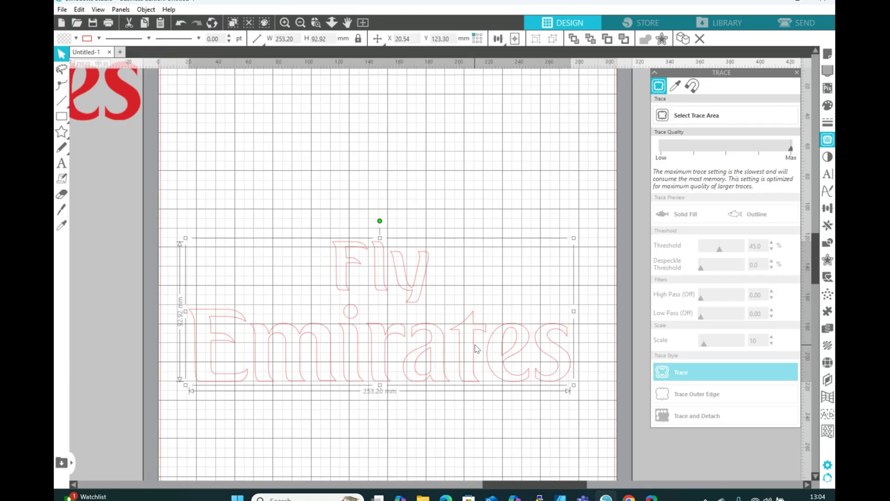
{"action": "right_click", "coordinate": [477, 349]}
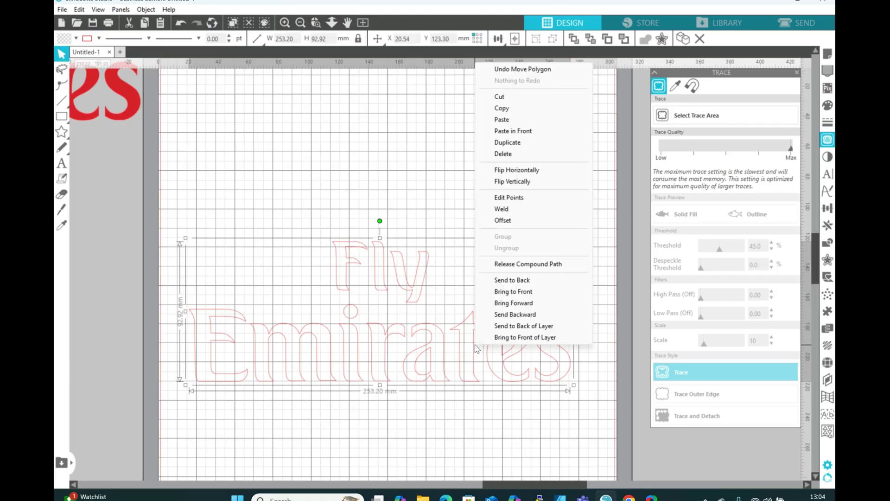
{"action": "left_click", "coordinate": [527, 264]}
{"action": "left_click", "coordinate": [549, 425]}
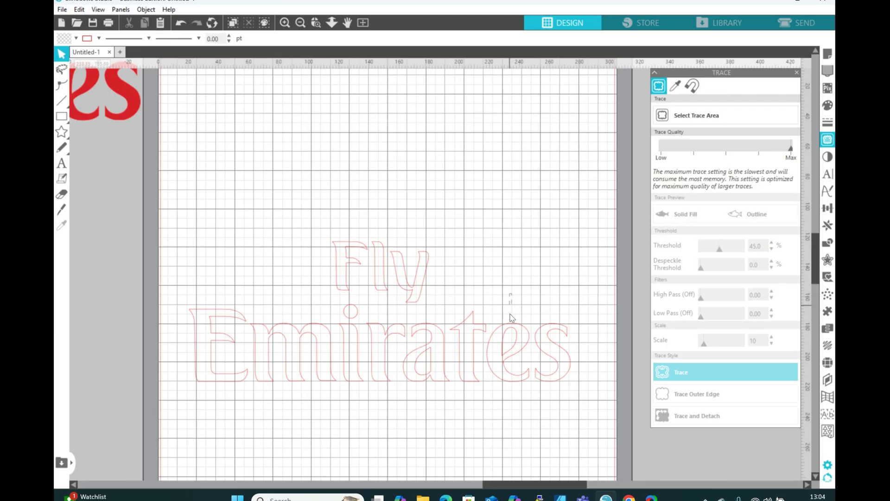
Step: Make a compound path from the second letter "e" in Emirates and its inner counter
{"action": "left_click", "coordinate": [513, 341]}
{"action": "right_click", "coordinate": [513, 341]}
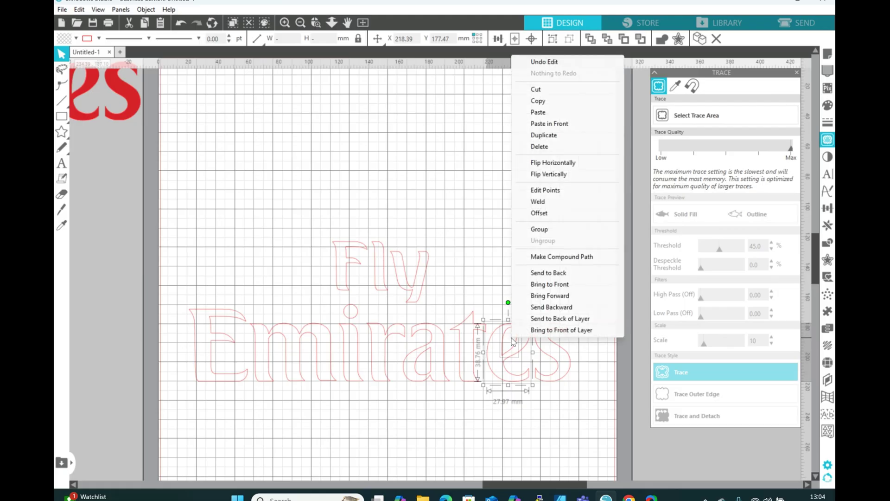
{"action": "left_click", "coordinate": [562, 257]}
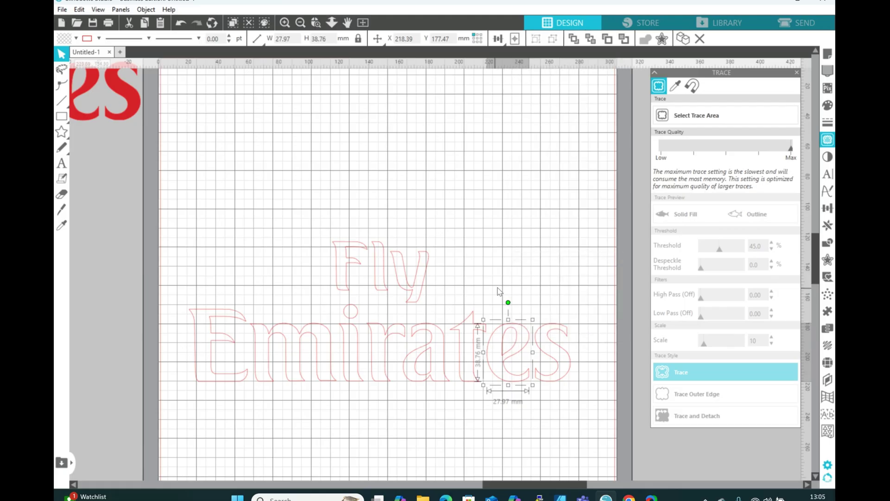
Step: Make a compound path from the letter "a" in Emirates and its inner counter
{"action": "left_click", "coordinate": [436, 404]}
{"action": "left_click", "coordinate": [429, 378]}
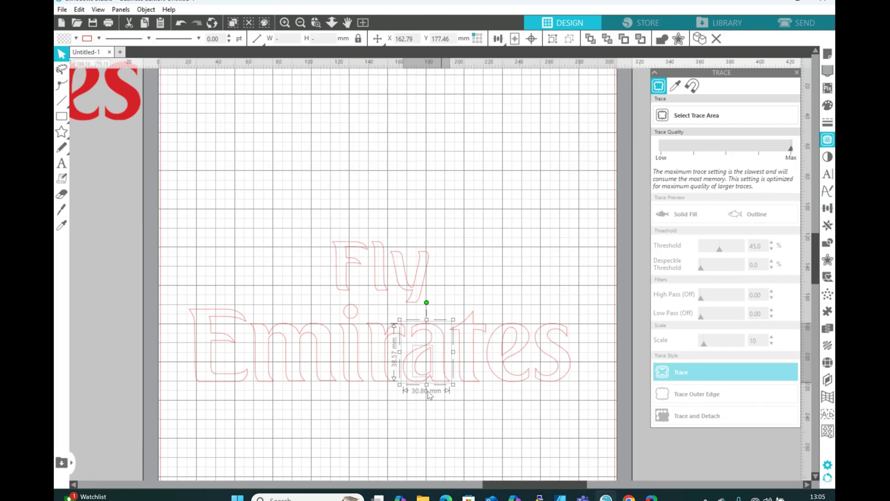
{"action": "right_click", "coordinate": [425, 375]}
{"action": "left_click", "coordinate": [467, 291]}
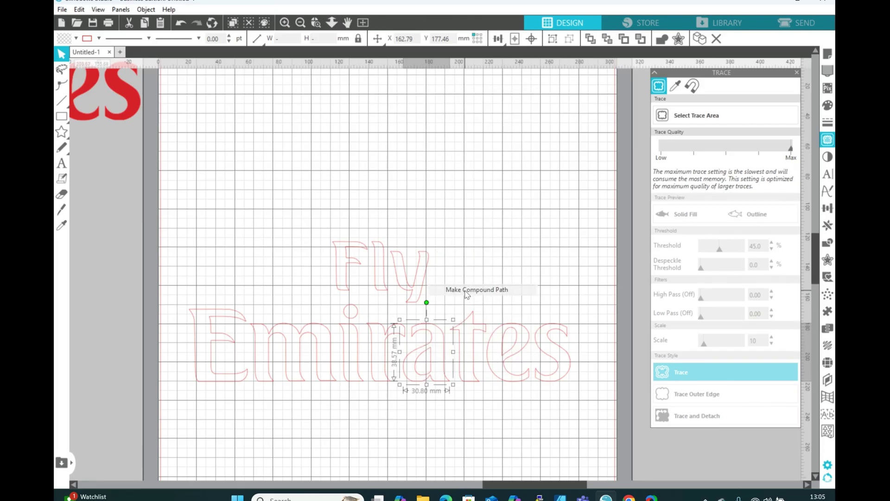
{"action": "left_click", "coordinate": [420, 408]}
{"action": "left_click", "coordinate": [422, 353]}
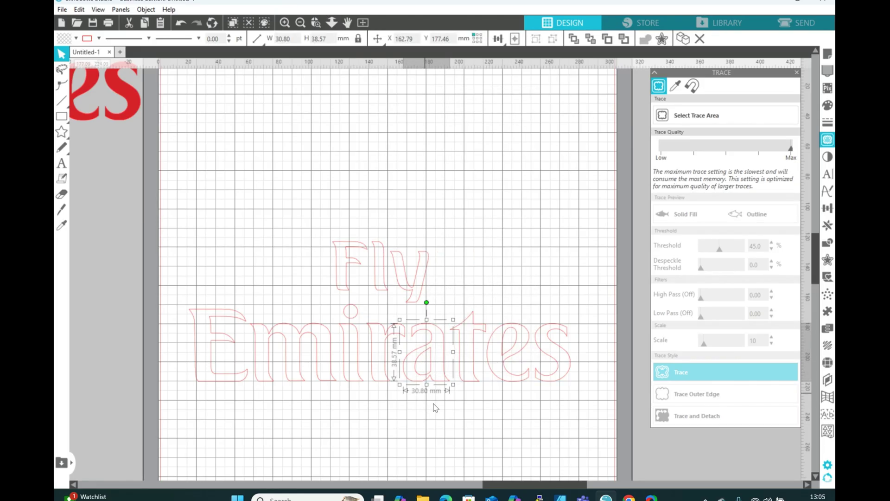
{"action": "left_click", "coordinate": [526, 259]}
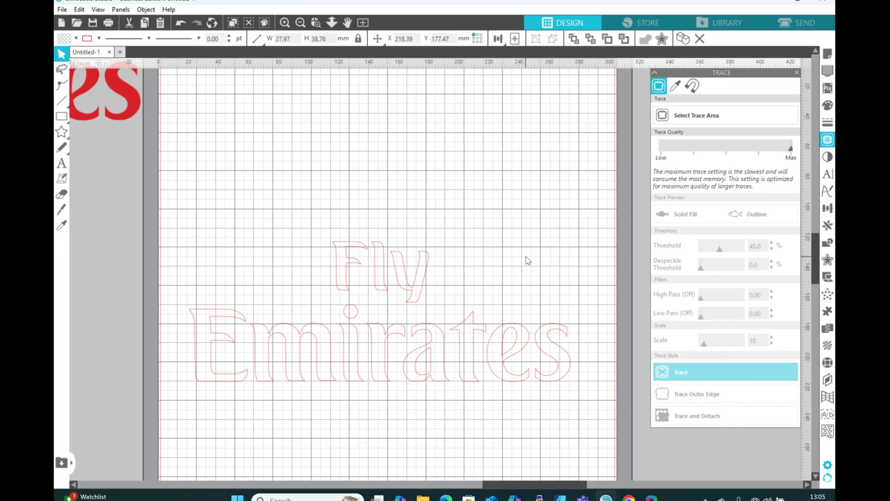
Step: Enlarge the word "Fly" proportionally to about 70 mm wide and 44 mm high
{"action": "left_click_drag", "start_coordinate": [554, 419], "coordinate": [188, 227]}
{"action": "left_click", "coordinate": [465, 240]}
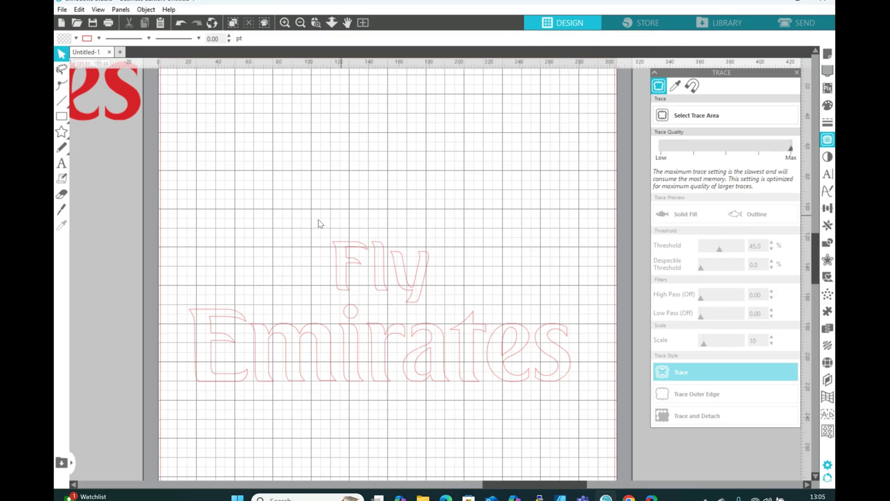
{"action": "left_click_drag", "start_coordinate": [317, 219], "coordinate": [431, 287]}
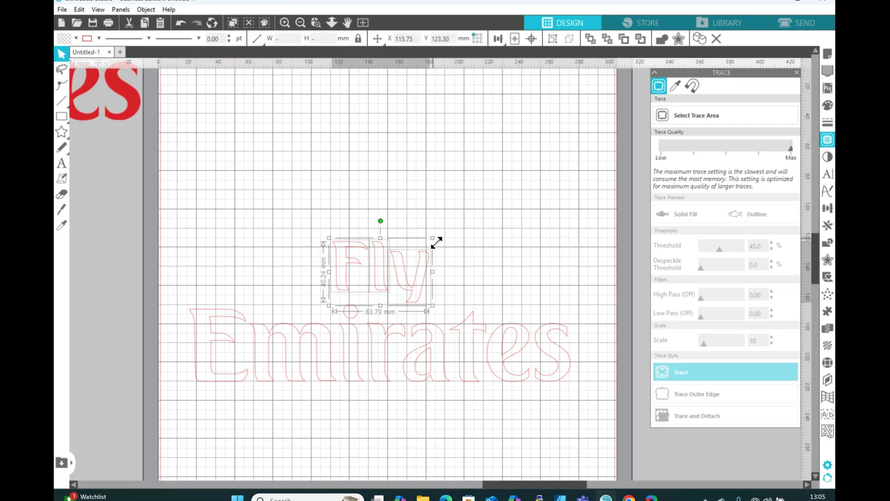
{"action": "mouse_move", "coordinate": [432, 238]}
{"action": "left_mouse_down"}
{"action": "mouse_move", "coordinate": [467, 214]}
{"action": "mouse_move", "coordinate": [441, 232]}
{"action": "left_mouse_up"}
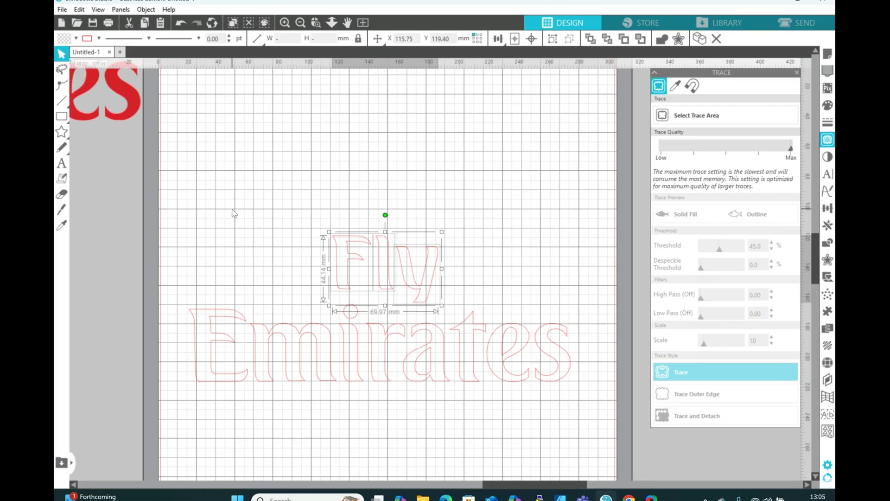
{"action": "left_click", "coordinate": [406, 169]}
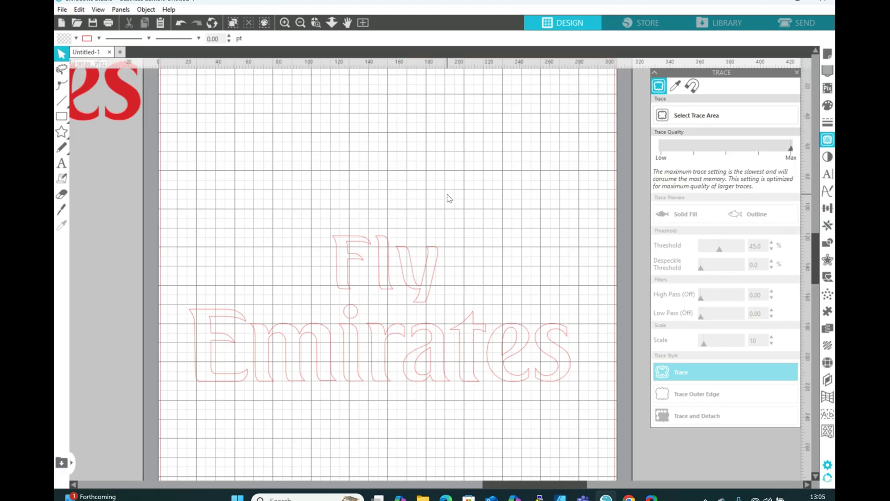
Step: Group all the letters of the traced Fly Emirates logo
{"action": "left_click_drag", "start_coordinate": [166, 208], "coordinate": [597, 375]}
{"action": "right_click", "coordinate": [559, 369]}
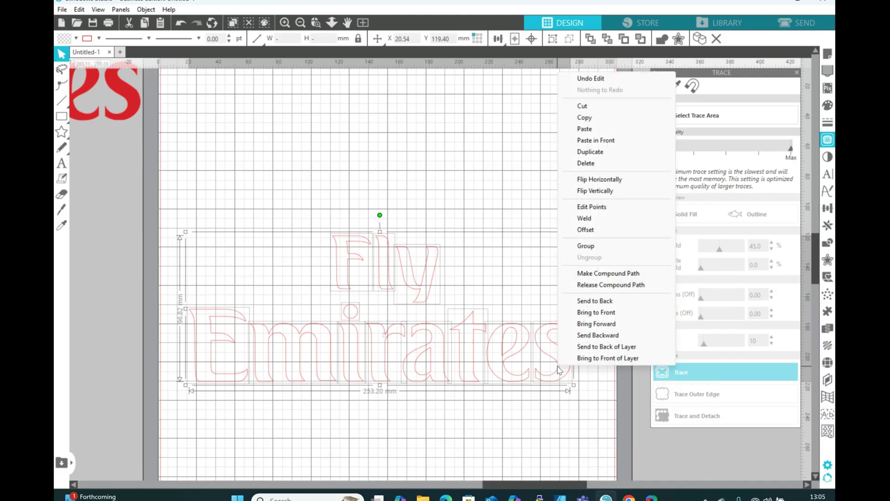
{"action": "left_click", "coordinate": [583, 246]}
{"action": "left_click", "coordinate": [496, 213]}
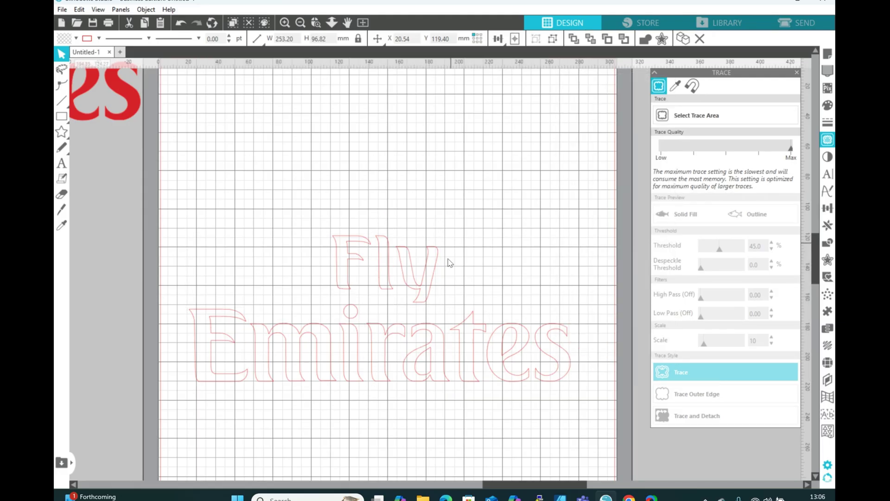
Step: Ungroup the Fly Emirates letters
{"action": "left_click", "coordinate": [433, 288]}
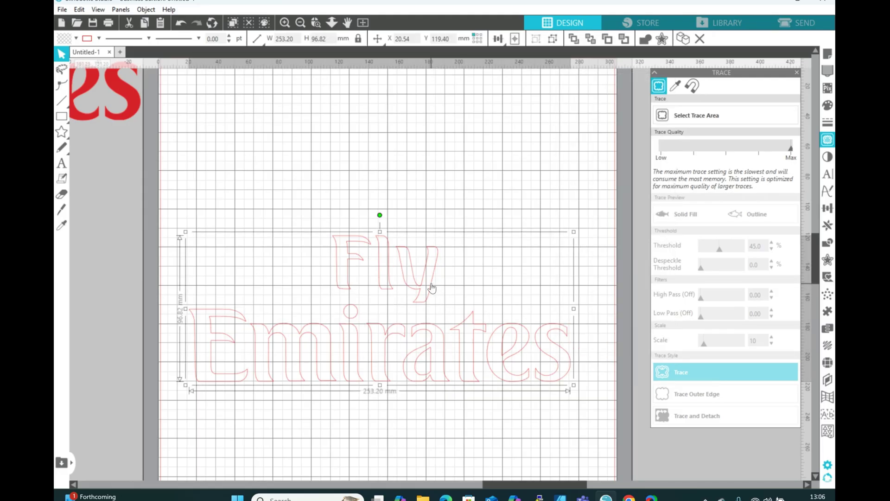
{"action": "right_click", "coordinate": [435, 287]}
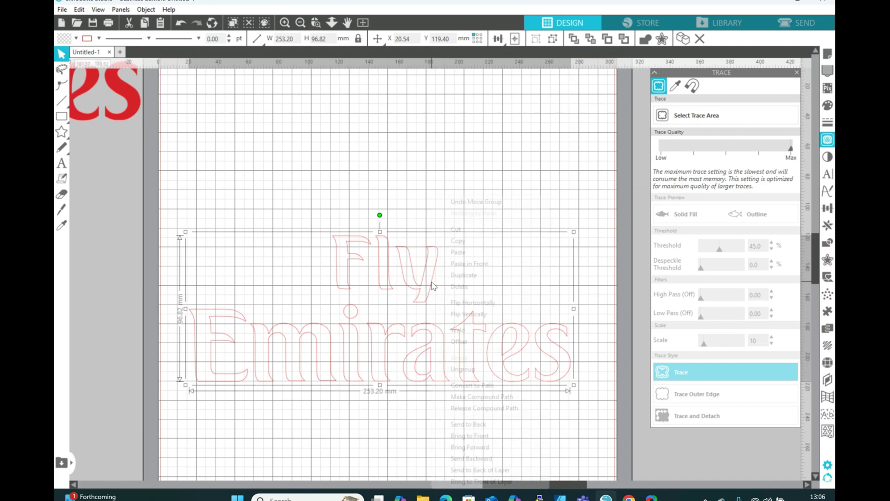
{"action": "left_click", "coordinate": [464, 368]}
{"action": "left_click", "coordinate": [471, 194]}
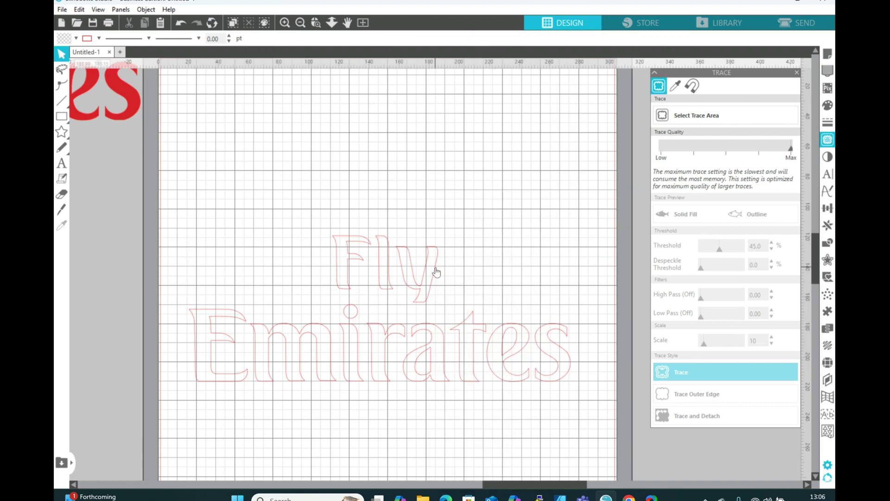
Step: Try simplifying the points of the letter "y" in Fly and undo the simplification
{"action": "double_click", "coordinate": [437, 272]}
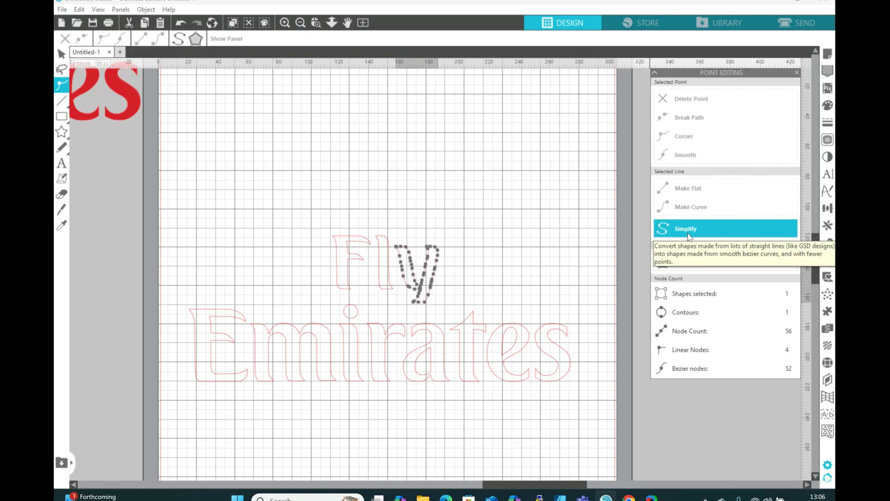
{"action": "left_click", "coordinate": [689, 236]}
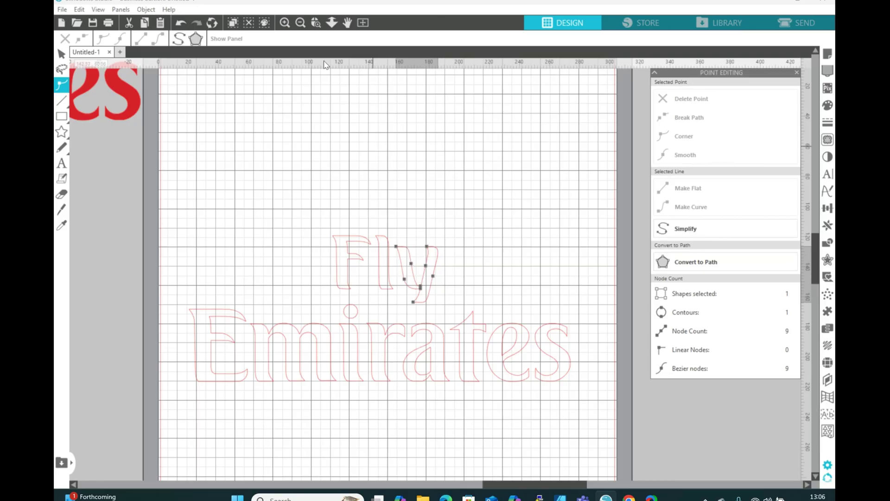
{"action": "left_click", "coordinate": [180, 22]}
{"action": "left_click", "coordinate": [471, 267]}
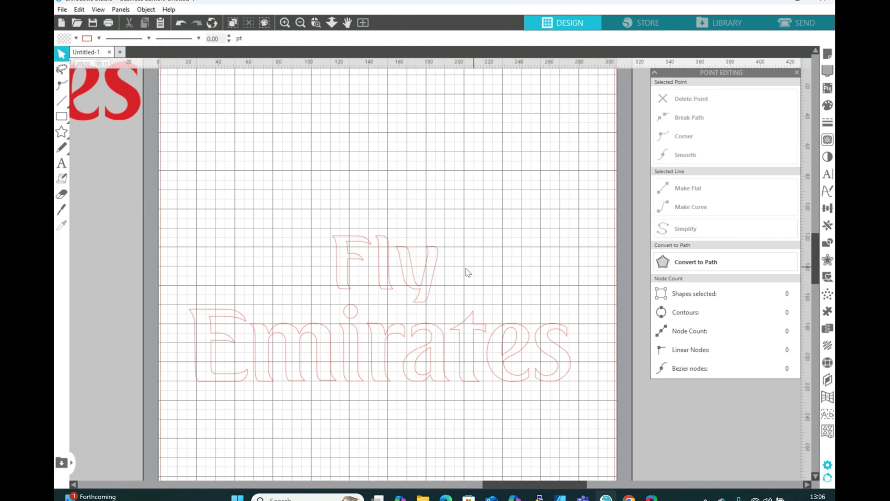
Step: Examine the edit points of the traced letter "y" in Fly and leave point editing
{"action": "left_click", "coordinate": [284, 24]}
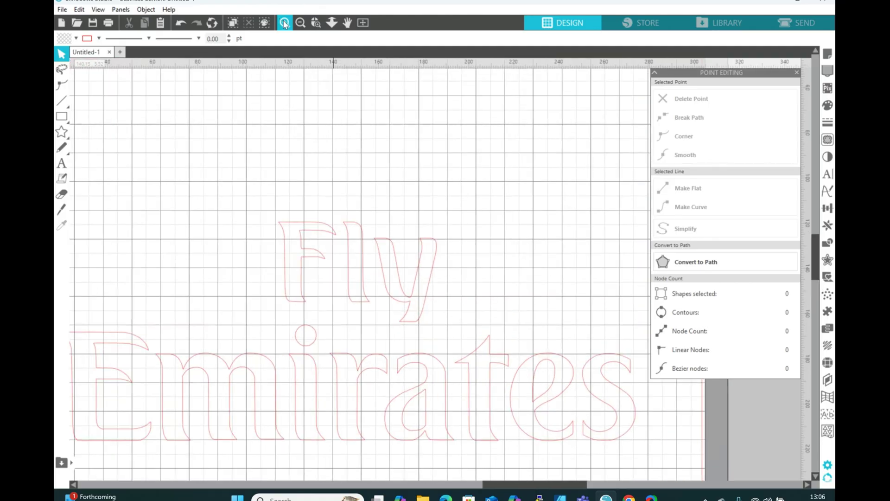
{"action": "scroll", "coordinate": [429, 255], "scroll_direction": "up", "scroll_amount": 3}
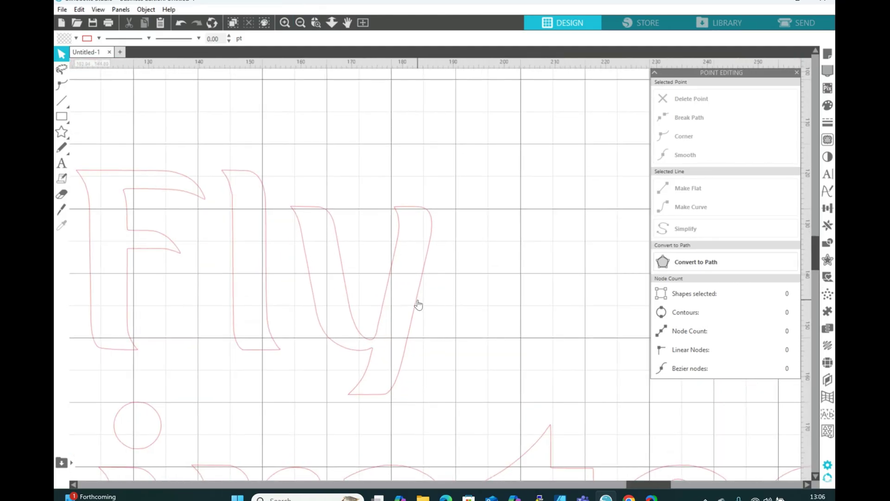
{"action": "double_click", "coordinate": [418, 305]}
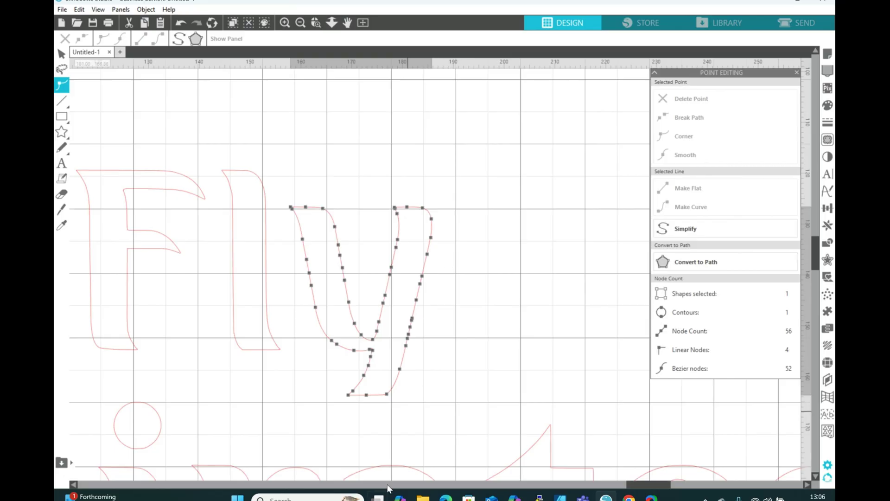
{"action": "left_click", "coordinate": [300, 22]}
{"action": "left_click", "coordinate": [300, 23]}
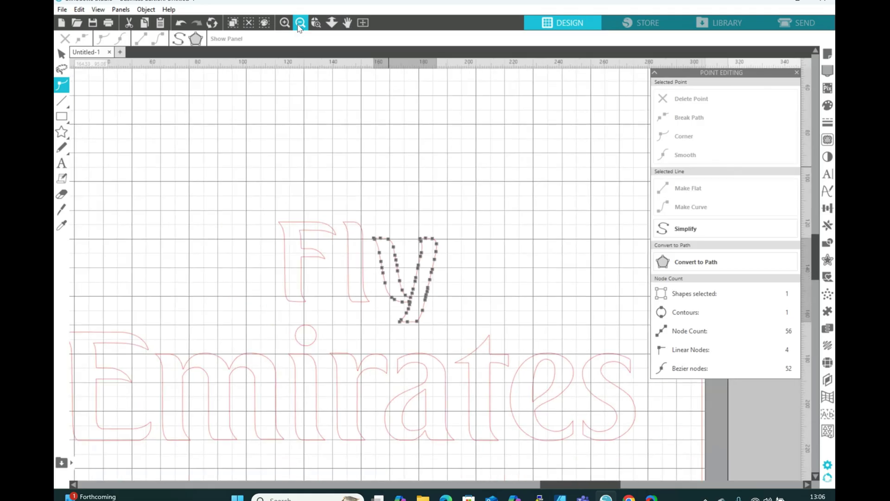
{"action": "left_click", "coordinate": [300, 23]}
{"action": "left_click", "coordinate": [361, 193]}
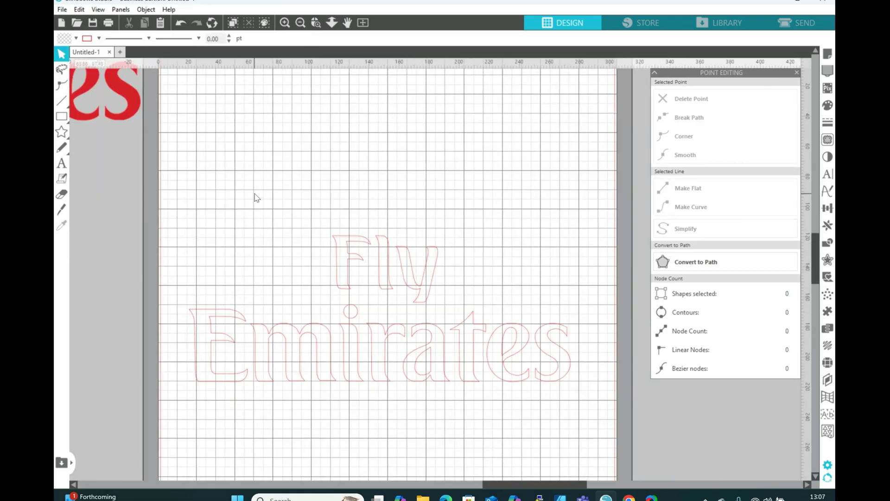
Step: Delete all the traced Fly Emirates letter outlines from the cutting mat
{"action": "key", "text": "ctrl+a"}
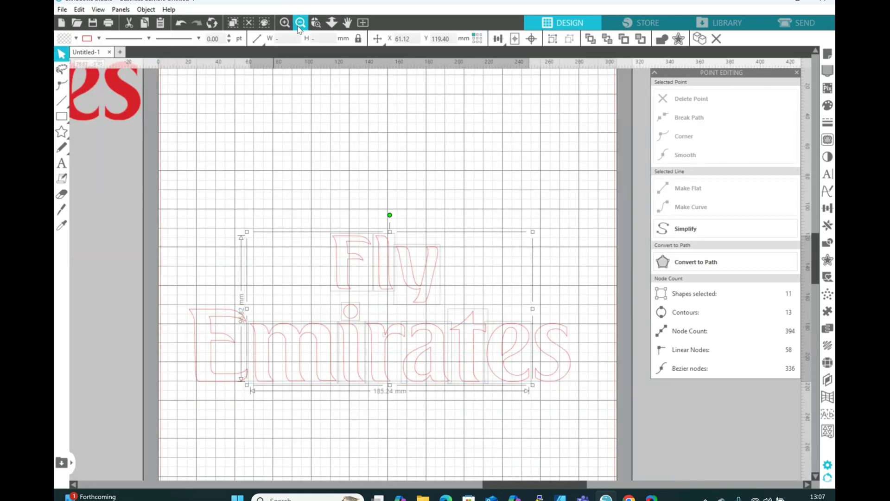
{"action": "left_click", "coordinate": [298, 27]}
{"action": "left_click", "coordinate": [299, 27]}
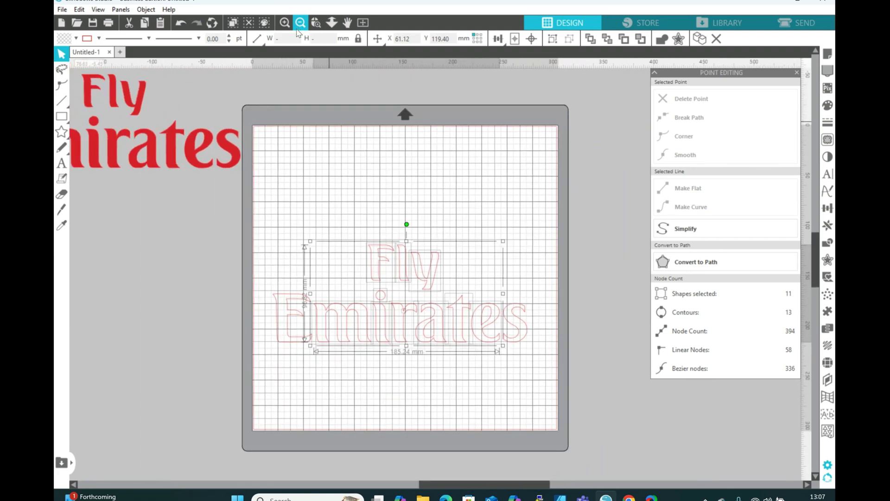
{"action": "left_click", "coordinate": [299, 27]}
{"action": "left_click", "coordinate": [381, 206]}
{"action": "left_click_drag", "start_coordinate": [320, 241], "coordinate": [540, 336]}
{"action": "key", "text": "Delete"}
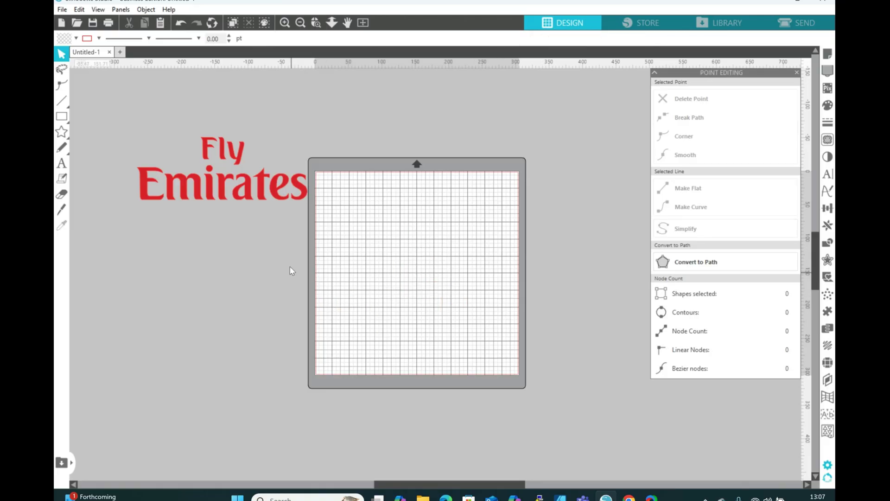
Step: Delete the red Fly Emirates PNG logo and move the Arsenal shirt photo up beside the mat
{"action": "left_click_drag", "start_coordinate": [305, 250], "coordinate": [157, 148]}
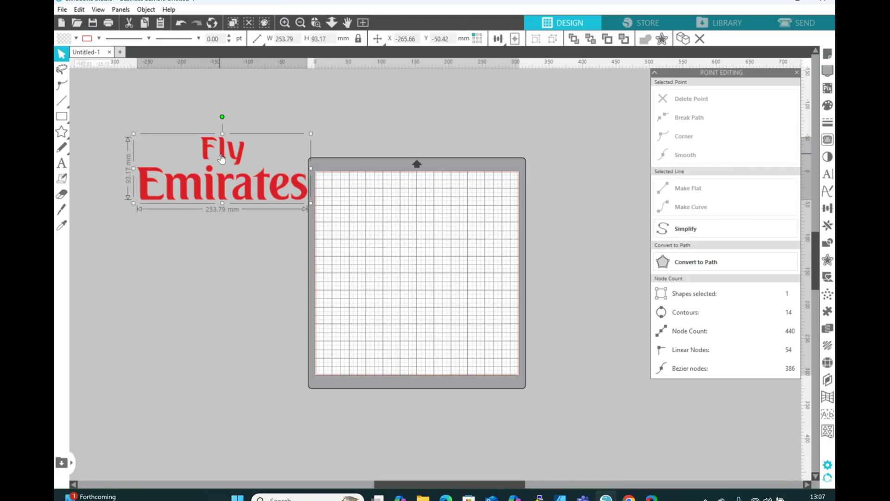
{"action": "left_click_drag", "start_coordinate": [221, 160], "coordinate": [179, 139]}
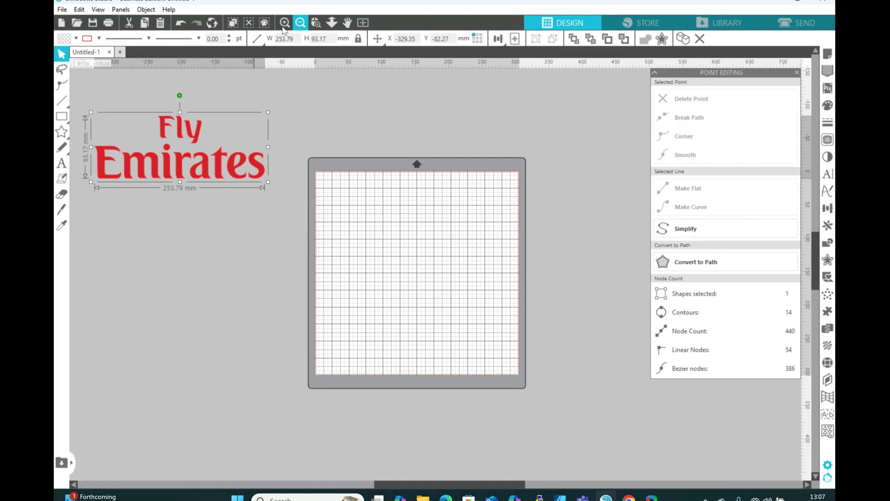
{"action": "left_click", "coordinate": [301, 22]}
{"action": "left_click_drag", "start_coordinate": [145, 255], "coordinate": [296, 282]}
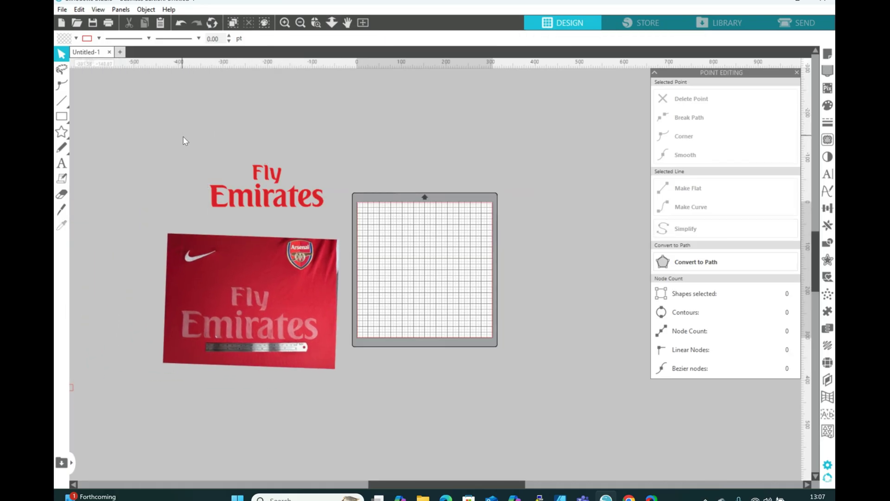
{"action": "left_click_drag", "start_coordinate": [182, 136], "coordinate": [316, 202]}
{"action": "key", "text": "Delete"}
{"action": "left_click_drag", "start_coordinate": [299, 296], "coordinate": [306, 204]}
Step: Bring FlyEmiratesSVG.svg from the SilhouetteTutorial folder into the open design and get the folder window out of the way
{"action": "left_click", "coordinate": [423, 497]}
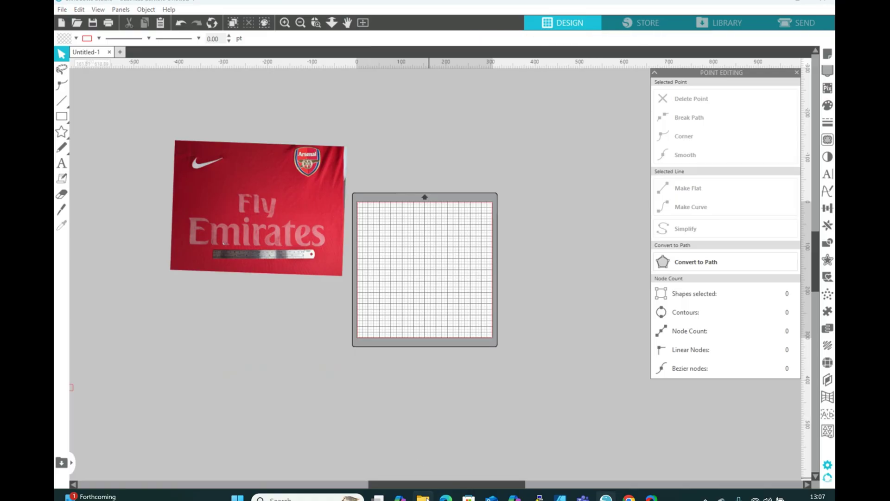
{"action": "left_click", "coordinate": [395, 231]}
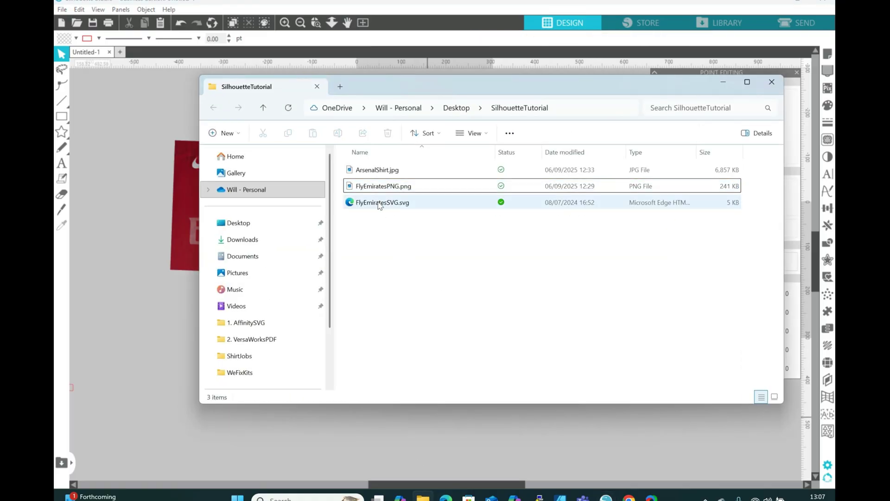
{"action": "left_click_drag", "start_coordinate": [379, 204], "coordinate": [176, 374]}
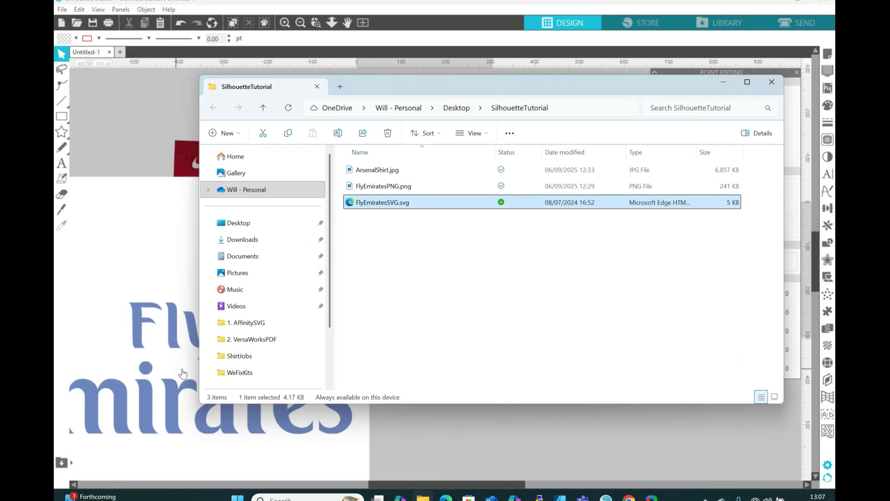
{"action": "left_click", "coordinate": [722, 84]}
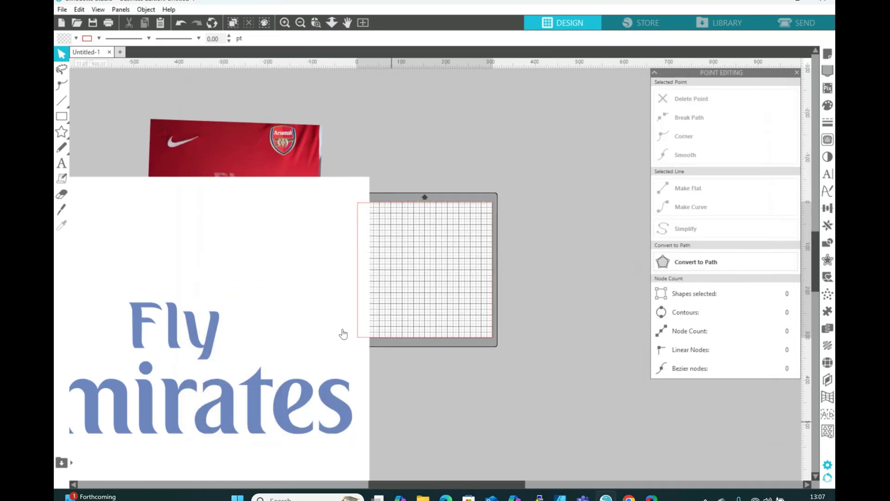
Step: Move the white background square off the imported SVG logo and delete it
{"action": "left_click_drag", "start_coordinate": [300, 304], "coordinate": [713, 223]}
{"action": "left_click", "coordinate": [602, 269]}
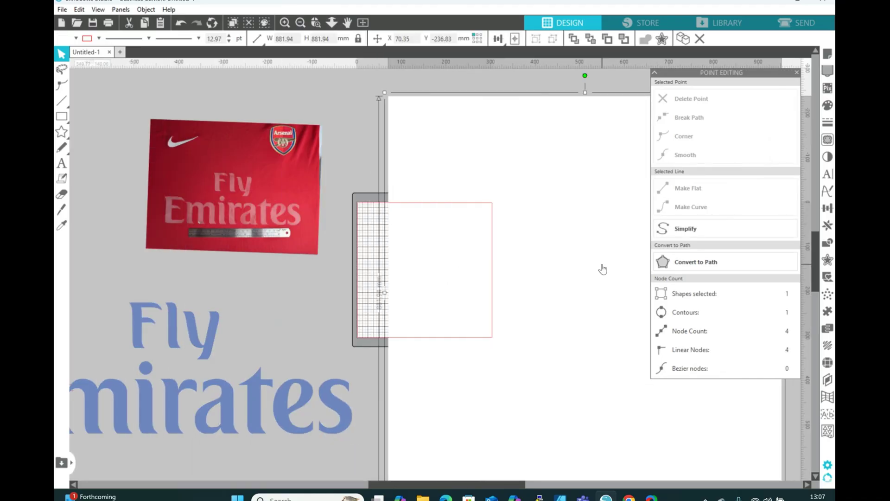
{"action": "key", "text": "Delete"}
Step: Move the blue Fly Emirates logo away from the small red rectangle so that it overlaps the cutting mat
{"action": "left_click_drag", "start_coordinate": [392, 482], "coordinate": [355, 483]}
{"action": "left_click_drag", "start_coordinate": [444, 457], "coordinate": [85, 321]}
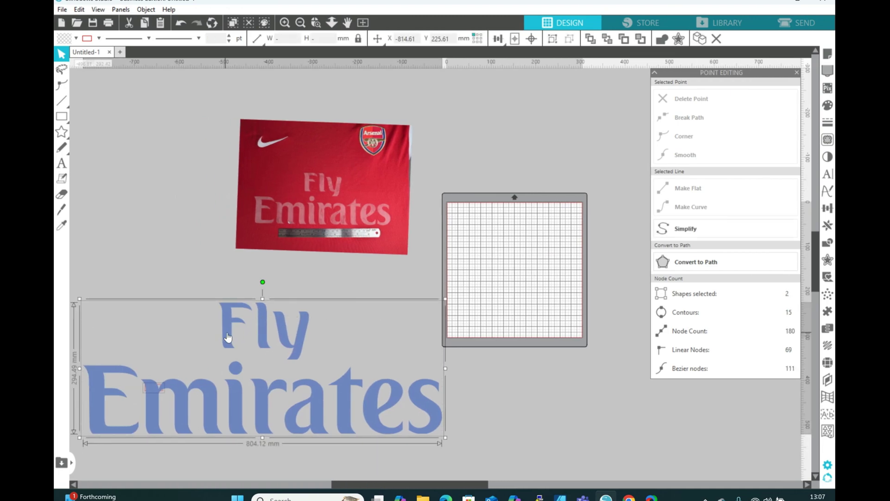
{"action": "left_click_drag", "start_coordinate": [226, 337], "coordinate": [256, 333]}
{"action": "left_click", "coordinate": [171, 338]}
{"action": "left_click_drag", "start_coordinate": [189, 389], "coordinate": [308, 382]}
{"action": "left_click", "coordinate": [146, 391]}
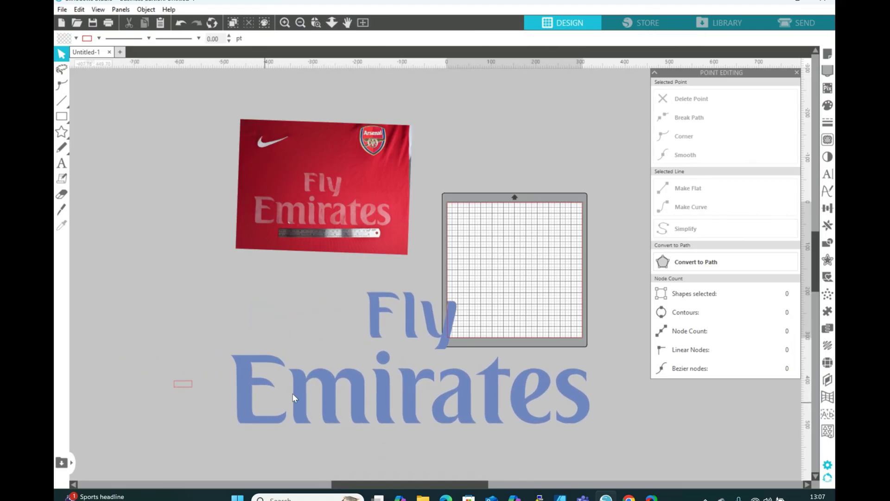
{"action": "left_click_drag", "start_coordinate": [486, 423], "coordinate": [542, 389]}
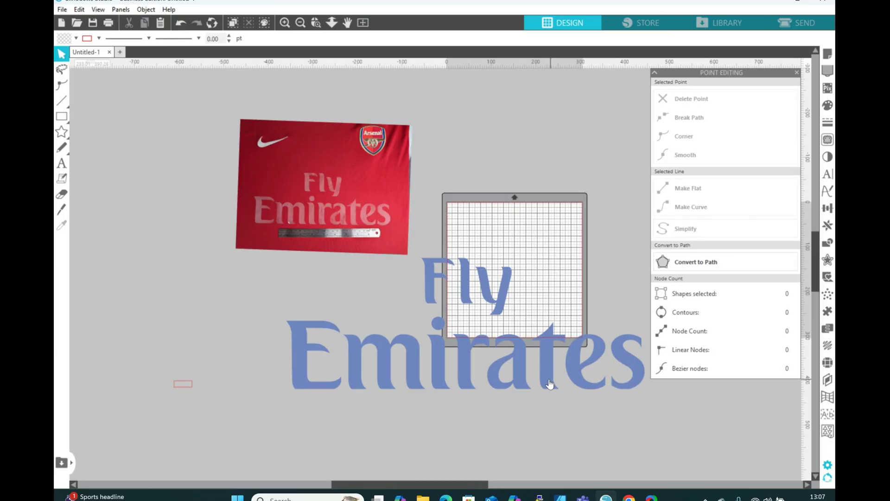
Step: Reposition the Arsenal shirt photo beside the cutting mat, clear of the blue logo
{"action": "left_click_drag", "start_coordinate": [373, 195], "coordinate": [378, 260]}
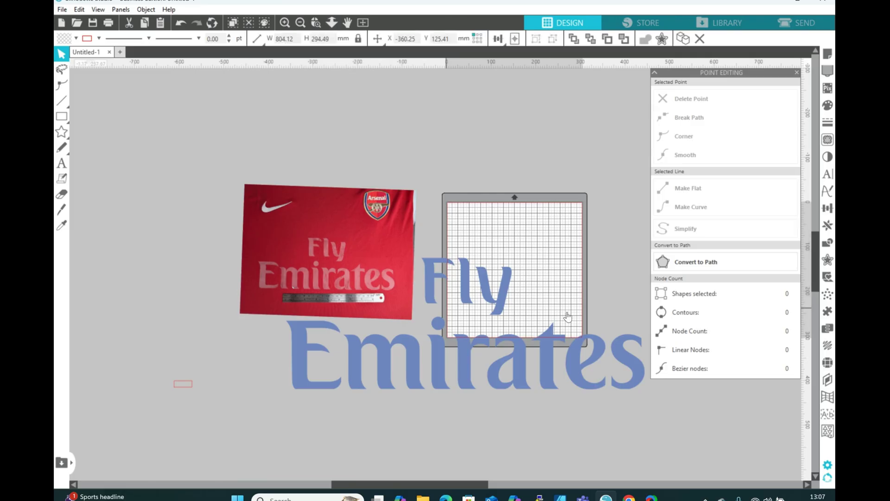
{"action": "left_click", "coordinate": [636, 351]}
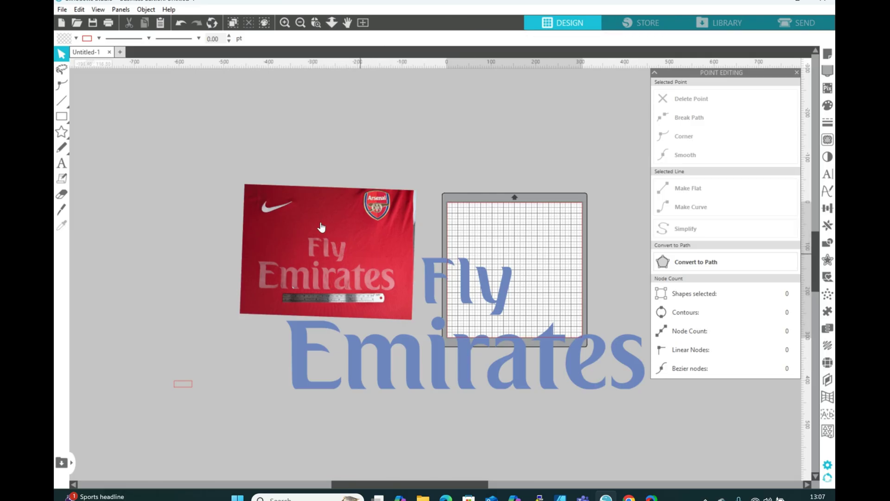
{"action": "left_click_drag", "start_coordinate": [329, 256], "coordinate": [318, 247]}
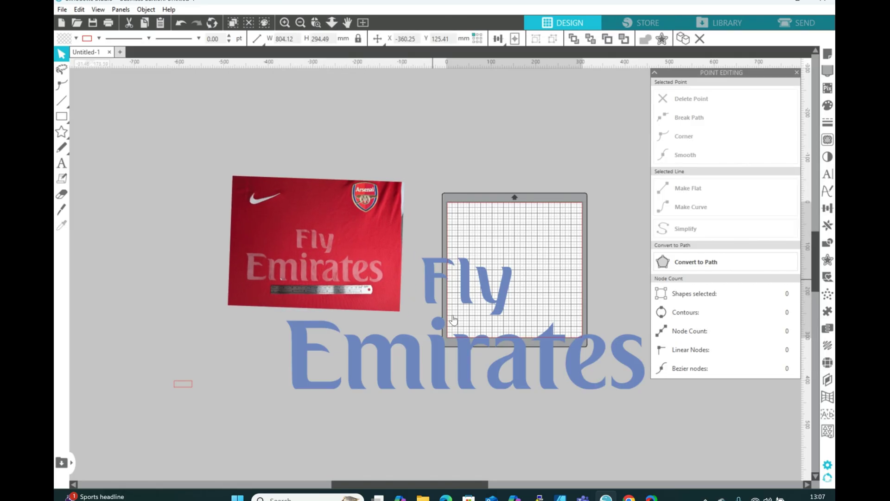
Step: Scale the blue logo proportionally to about 310 mm wide and 114 mm high and place it over the shirt's sponsor print
{"action": "left_click", "coordinate": [577, 383]}
{"action": "left_click_drag", "start_coordinate": [277, 259], "coordinate": [464, 336]}
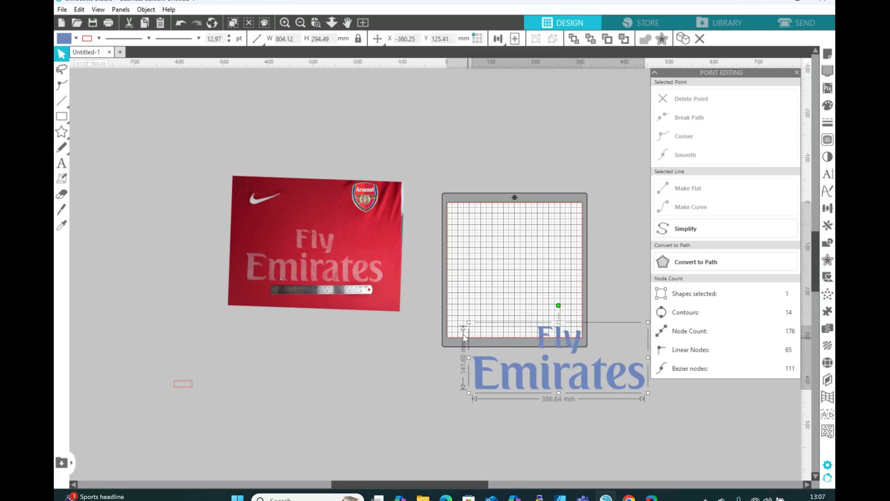
{"action": "left_click_drag", "start_coordinate": [540, 378], "coordinate": [406, 381]}
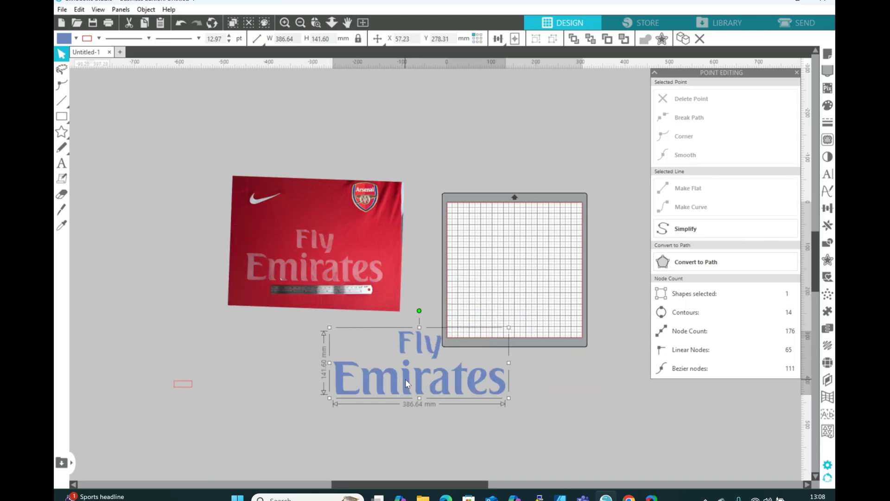
{"action": "left_click_drag", "start_coordinate": [330, 329], "coordinate": [364, 341]}
{"action": "left_click_drag", "start_coordinate": [436, 392], "coordinate": [313, 271]}
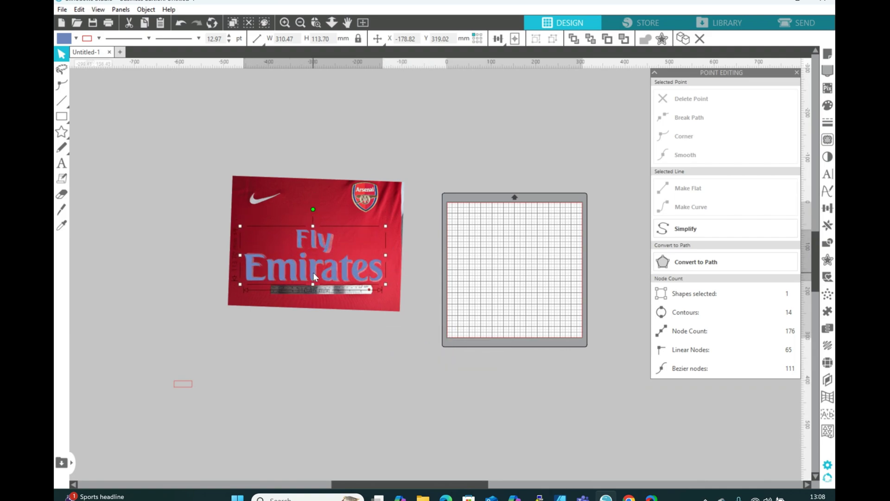
Step: Select the shirt photo together with the blue logo and move both onto the cutting mat
{"action": "left_click", "coordinate": [284, 22]}
{"action": "left_click", "coordinate": [279, 277], "text": "shift"}
{"action": "left_click_drag", "start_coordinate": [297, 278], "coordinate": [570, 298]}
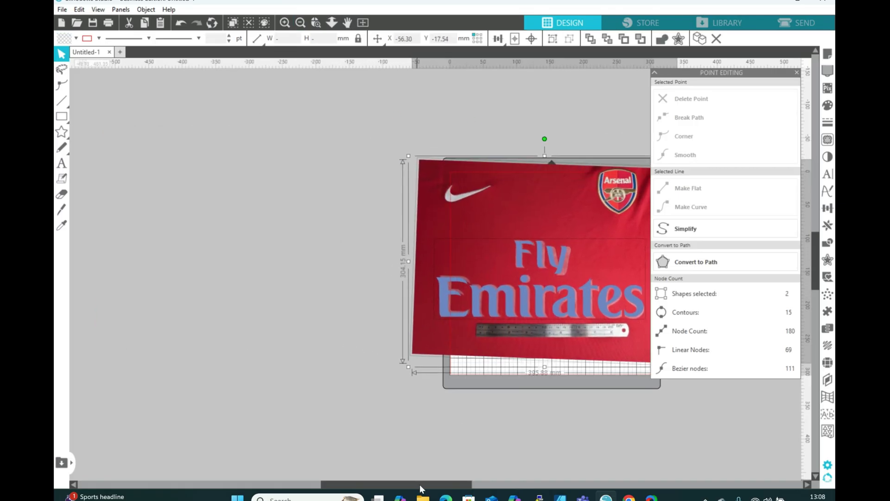
{"action": "left_click_drag", "start_coordinate": [419, 484], "coordinate": [494, 480]}
{"action": "left_click", "coordinate": [505, 433]}
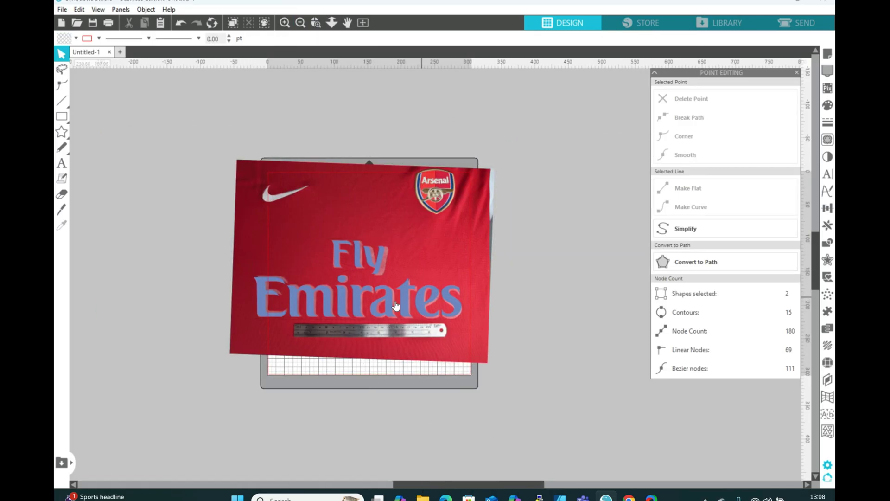
Step: Nudge the blue logo to line up with the Fly Emirates print on the shirt photo
{"action": "left_click_drag", "start_coordinate": [295, 302], "coordinate": [297, 296]}
{"action": "key", "text": "Escape"}
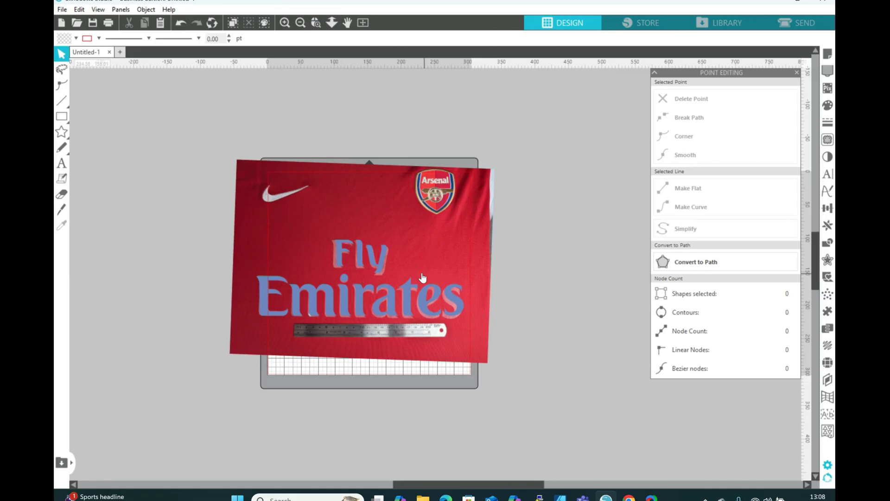
{"action": "left_click", "coordinate": [338, 251]}
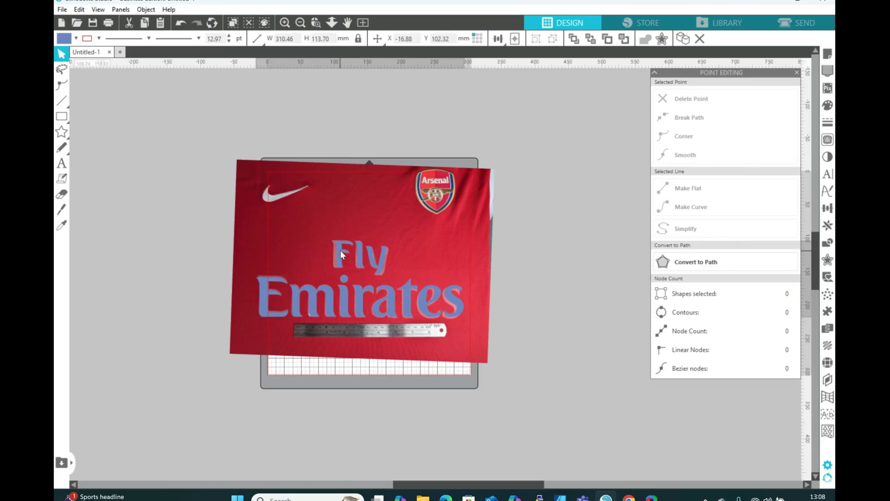
{"action": "left_click_drag", "start_coordinate": [341, 249], "coordinate": [341, 294]}
{"action": "left_click", "coordinate": [341, 293]}
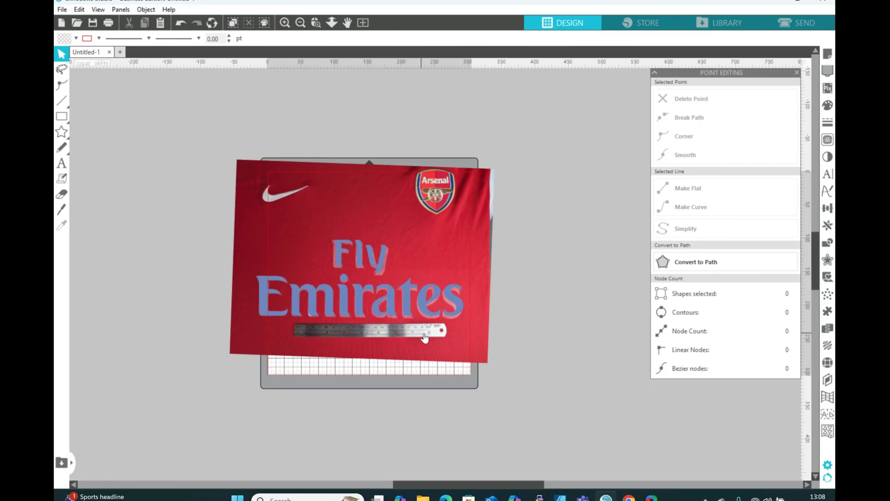
Step: Move the shirt photo up off the blue logo, and bring it back into alignment behind the logo
{"action": "left_click_drag", "start_coordinate": [431, 353], "coordinate": [423, 221]}
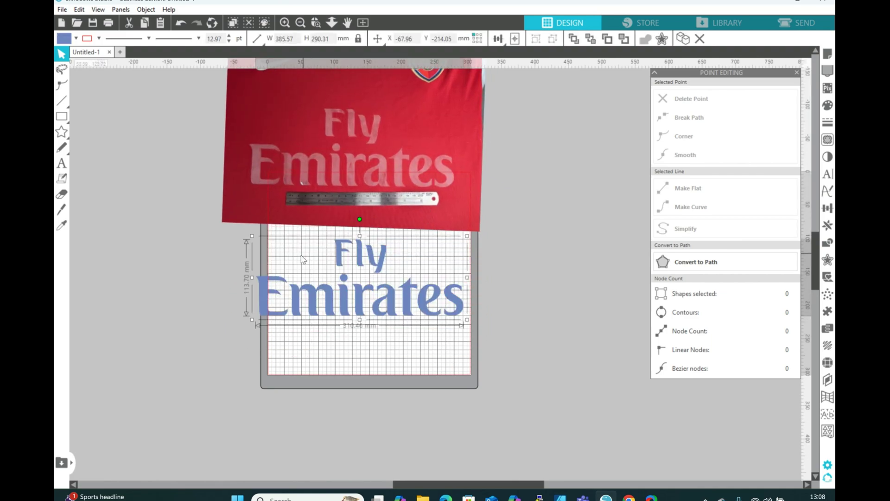
{"action": "left_click", "coordinate": [414, 310]}
{"action": "left_click_drag", "start_coordinate": [409, 199], "coordinate": [413, 336]}
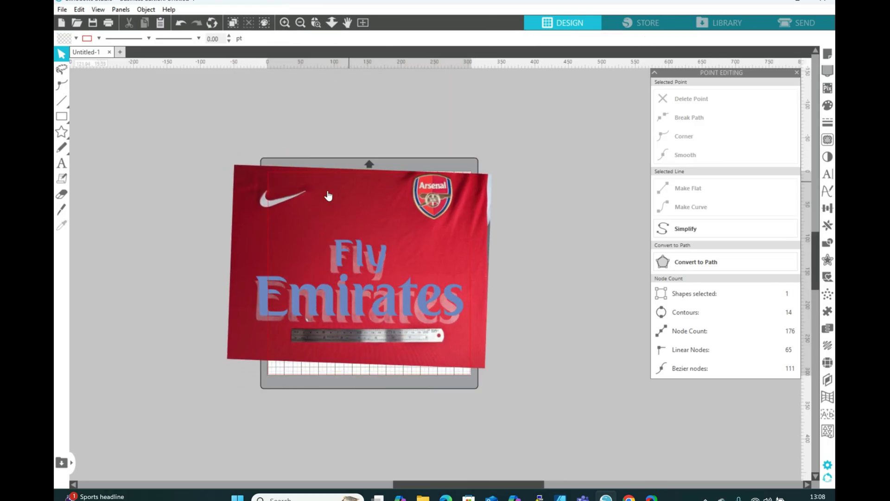
{"action": "left_click", "coordinate": [426, 229]}
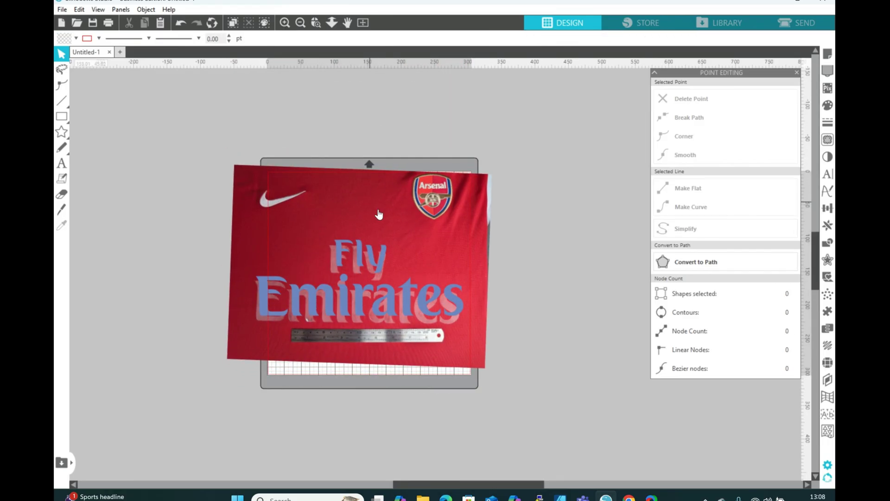
{"action": "left_click", "coordinate": [395, 350]}
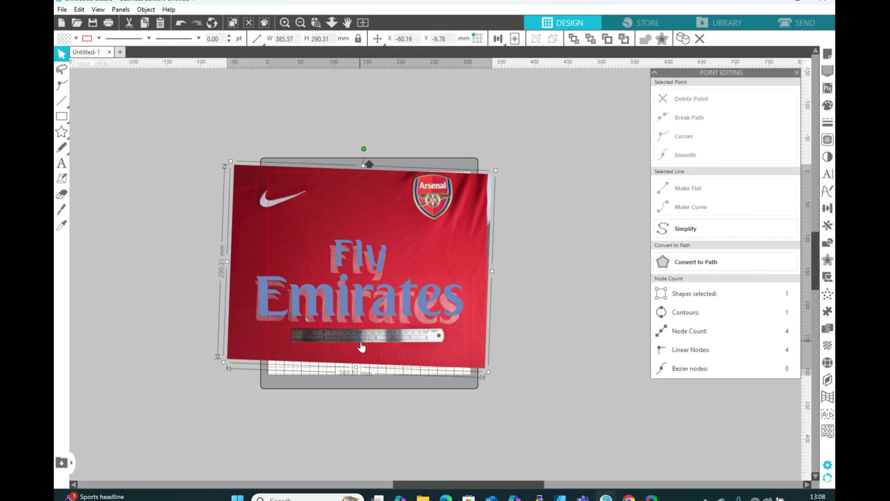
{"action": "left_click_drag", "start_coordinate": [360, 341], "coordinate": [364, 337]}
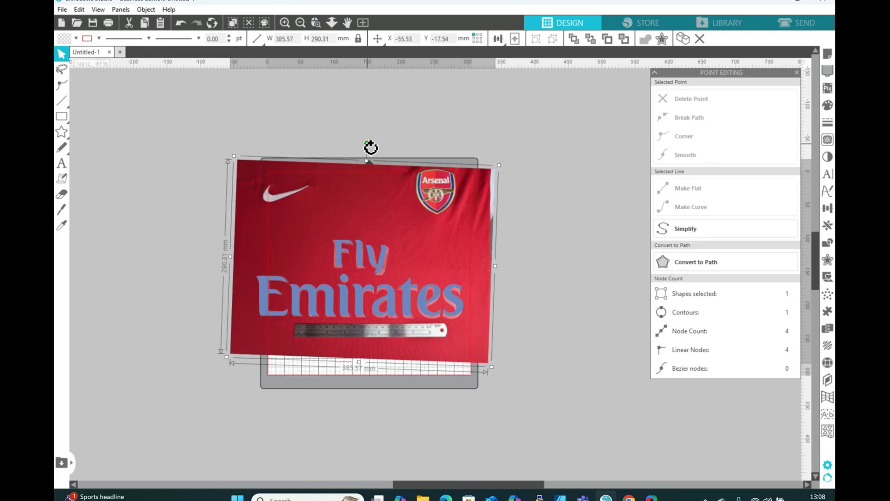
Step: Rotate the shirt photo slightly counterclockwise and nudge it until the Fly Emirates print lines up behind the blue logo
{"action": "left_click_drag", "start_coordinate": [367, 143], "coordinate": [364, 141]}
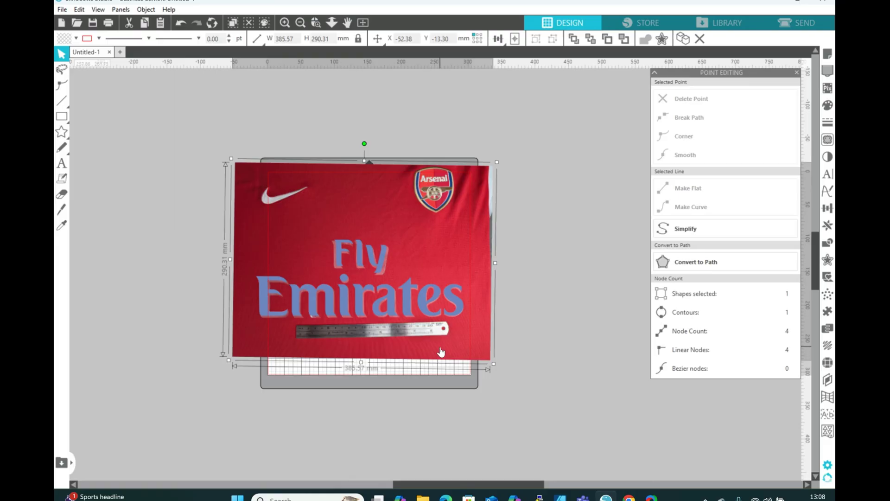
{"action": "key", "text": "Up"}
{"action": "key", "text": "Right"}
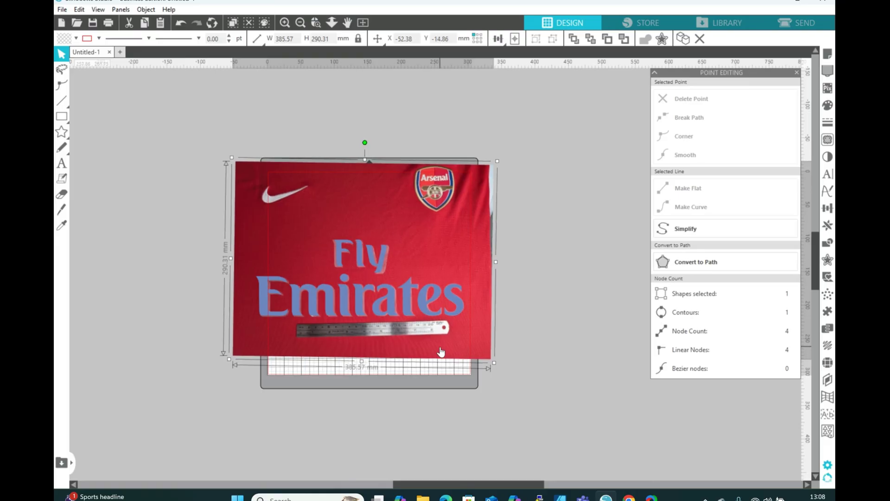
{"action": "key", "text": "Left"}
{"action": "key", "text": "Left"}
{"action": "key", "text": "Left"}
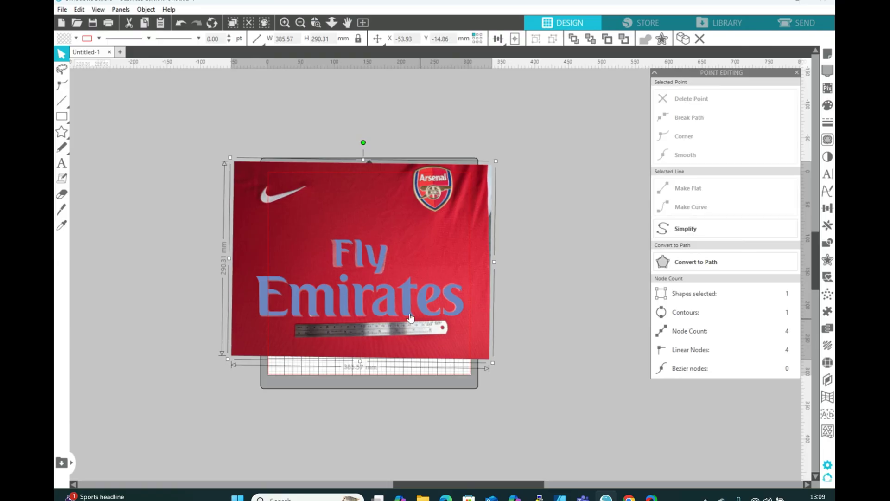
Step: Scale the blue logo proportionally to about 309 mm wide and 113 mm high, and shift it slightly down over the print
{"action": "left_click", "coordinate": [300, 22]}
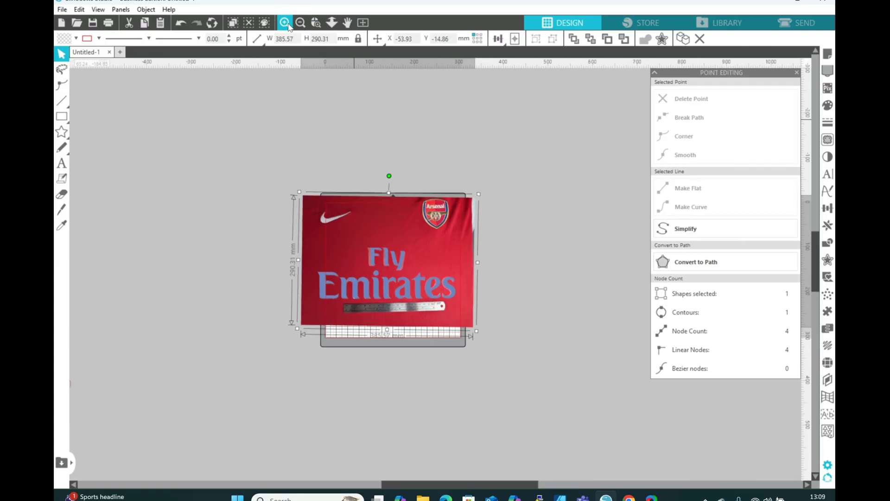
{"action": "left_click", "coordinate": [284, 23]}
{"action": "left_click", "coordinate": [285, 22]}
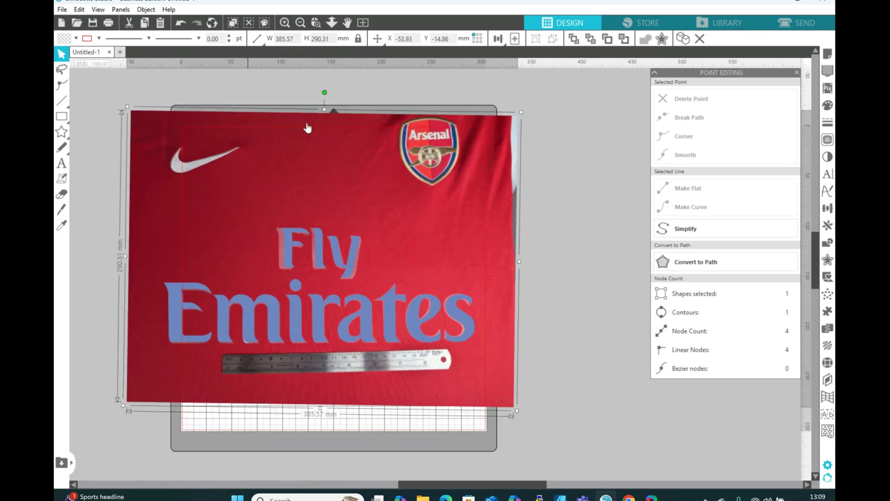
{"action": "left_click", "coordinate": [469, 327]}
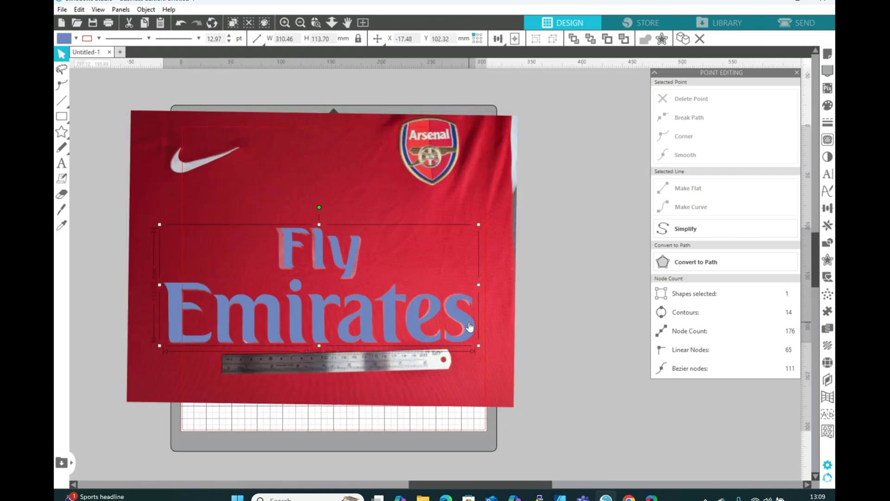
{"action": "left_click_drag", "start_coordinate": [470, 326], "coordinate": [469, 327]}
{"action": "left_click_drag", "start_coordinate": [480, 346], "coordinate": [477, 345]}
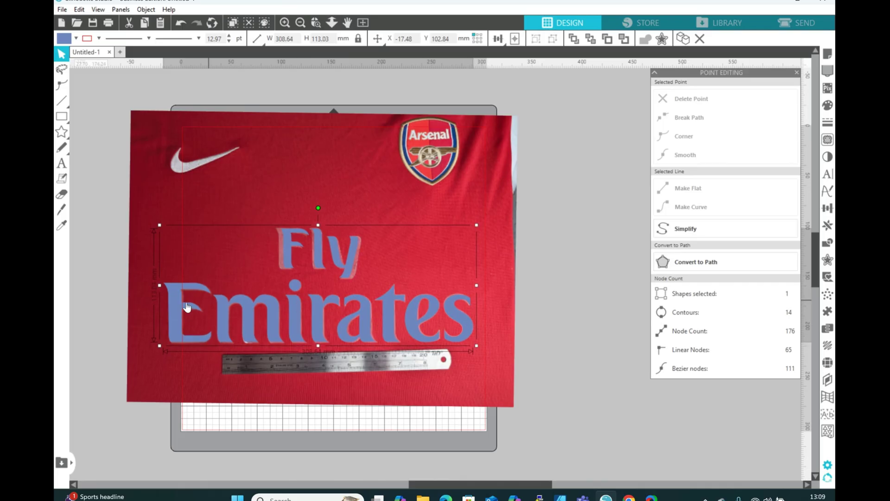
{"action": "left_click_drag", "start_coordinate": [329, 329], "coordinate": [329, 330]}
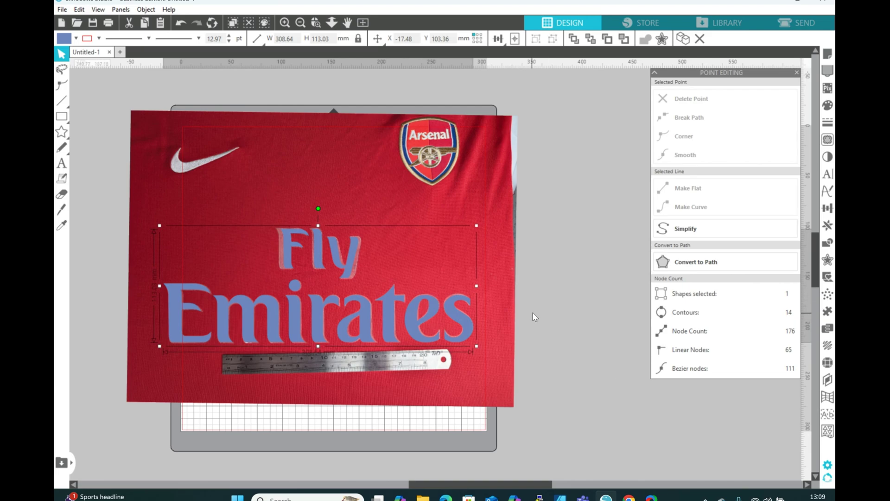
Step: Create a 1 mm outward offset of the blue logo with sharp corners
{"action": "left_click", "coordinate": [827, 260]}
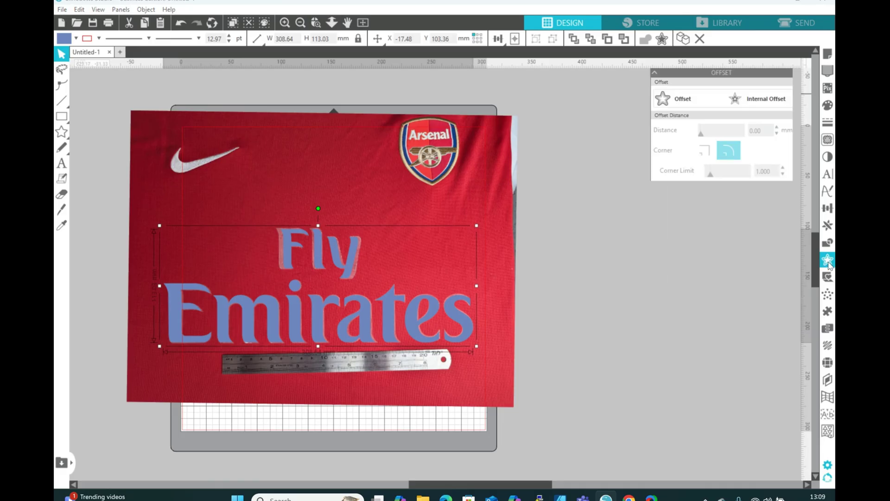
{"action": "left_click", "coordinate": [689, 101]}
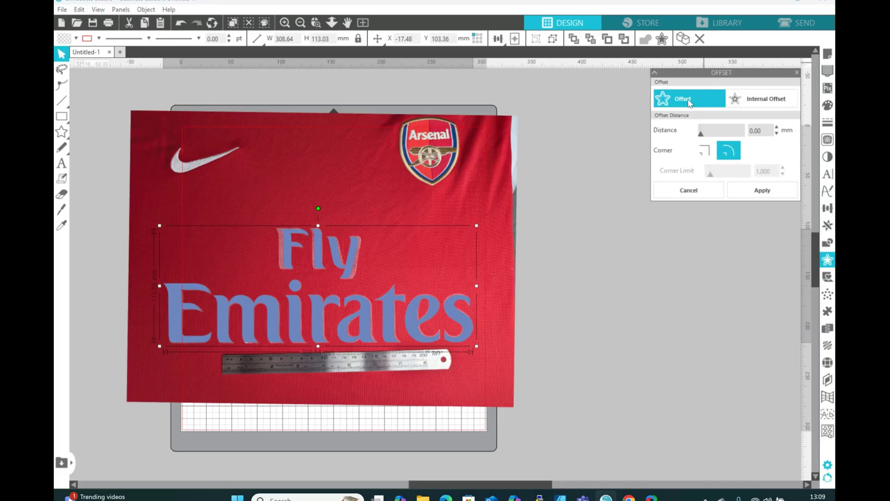
{"action": "left_click", "coordinate": [706, 152]}
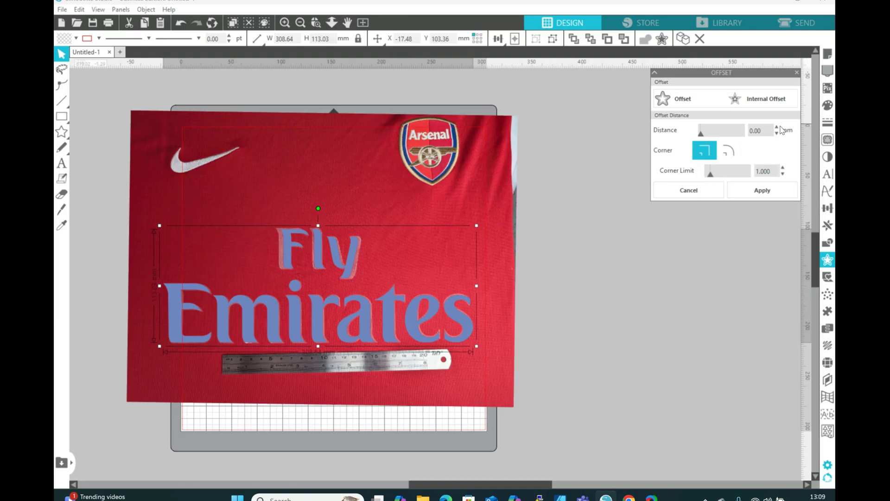
{"action": "double_click", "coordinate": [757, 132]}
{"action": "type", "text": "1"}
{"action": "key", "text": "Return"}
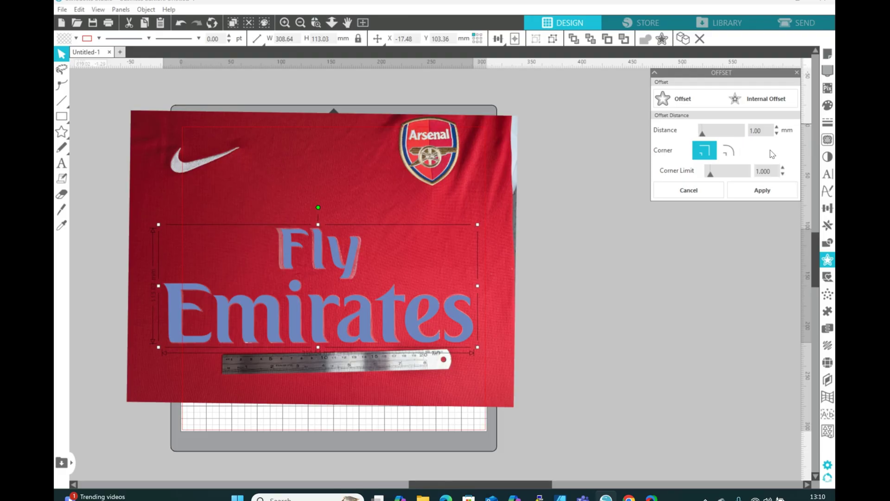
{"action": "left_click", "coordinate": [772, 195]}
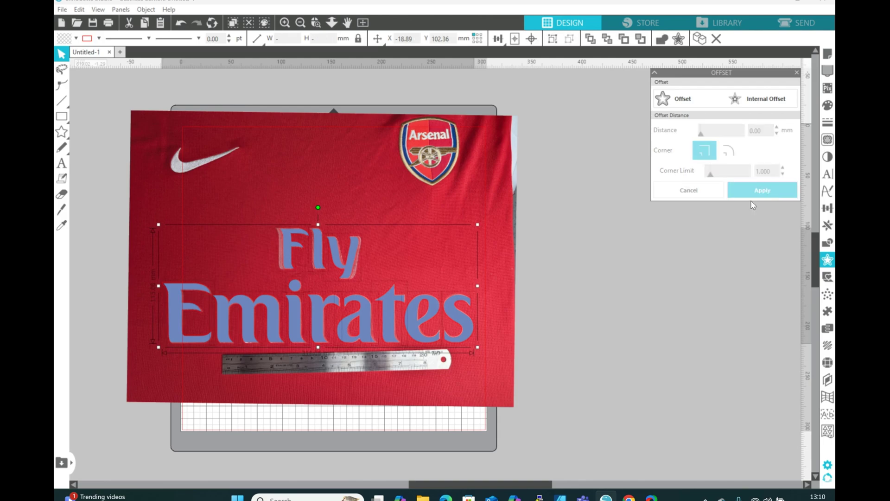
Step: Move the blue logo off the mat to its right and the shirt photo up, clear of the offset outlines
{"action": "left_click_drag", "start_coordinate": [434, 314], "coordinate": [807, 294]}
{"action": "left_click_drag", "start_coordinate": [418, 223], "coordinate": [409, 74]}
{"action": "left_click_drag", "start_coordinate": [460, 426], "coordinate": [164, 283]}
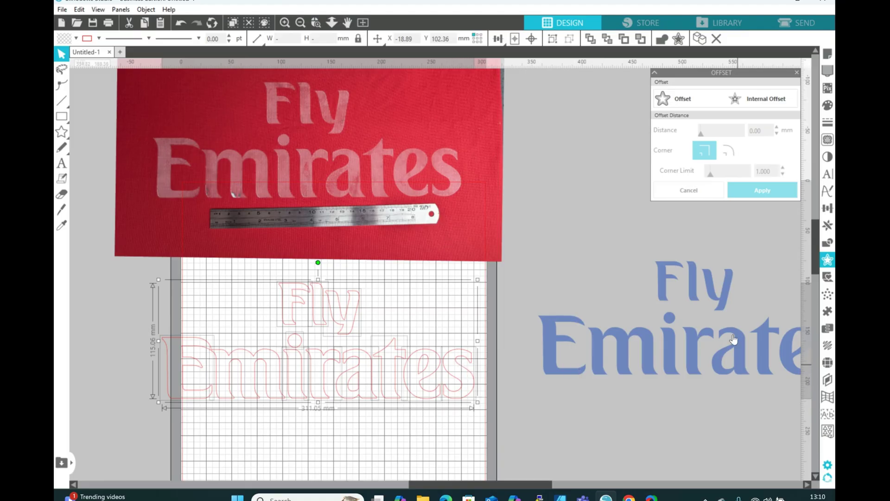
{"action": "mouse_move", "coordinate": [469, 241]}
{"action": "left_mouse_down"}
{"action": "mouse_move", "coordinate": [472, 274]}
{"action": "mouse_move", "coordinate": [461, 237]}
{"action": "left_mouse_up"}
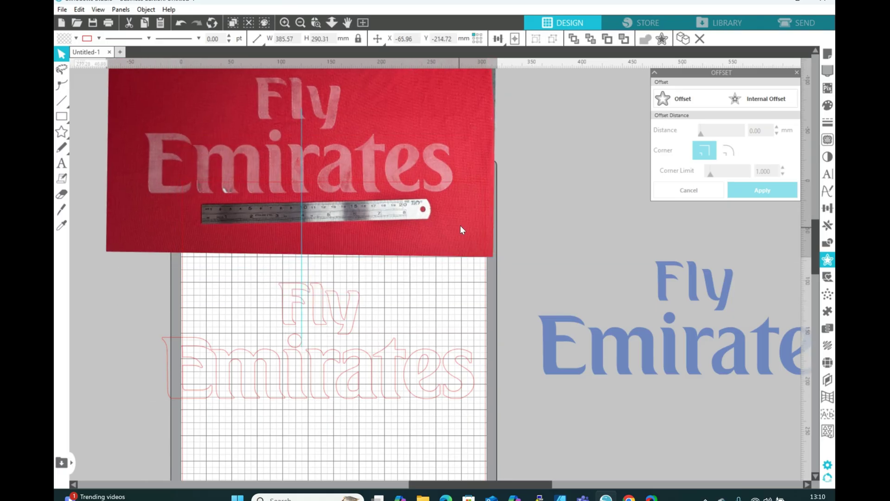
Step: Select all the offset outlines and fill them with the recently used yellow-orange, FDBD11
{"action": "left_click", "coordinate": [402, 417]}
{"action": "left_click_drag", "start_coordinate": [401, 417], "coordinate": [315, 267]}
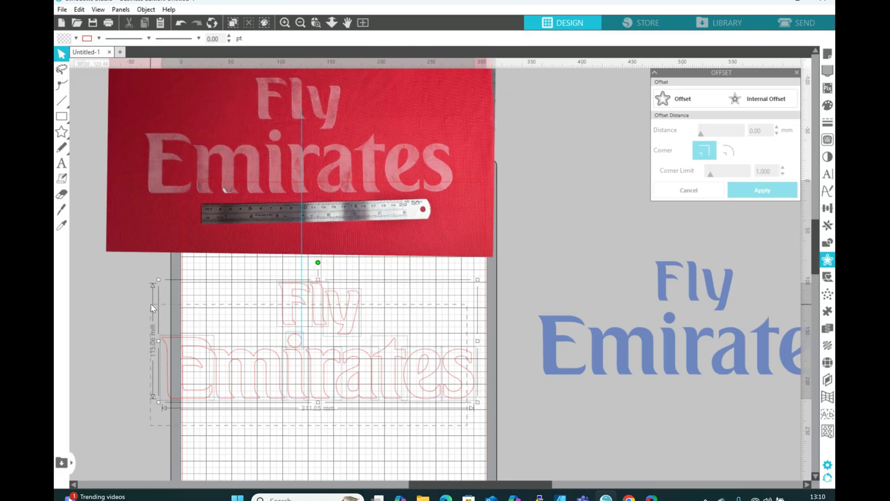
{"action": "left_click", "coordinate": [827, 107]}
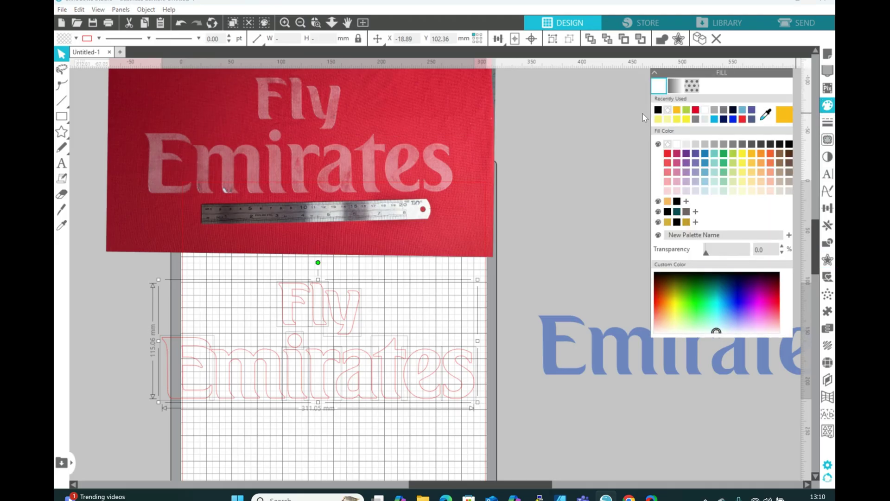
{"action": "left_click", "coordinate": [676, 110]}
Step: Bring the shirt photo back behind the yellow lettering, and nudge and slightly rotate it to line up the print
{"action": "left_click_drag", "start_coordinate": [422, 214], "coordinate": [444, 415]}
{"action": "key", "text": "Escape"}
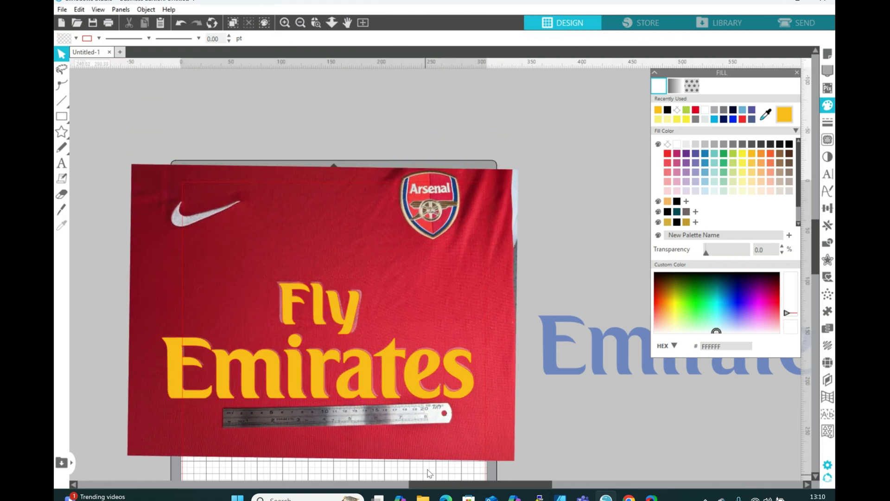
{"action": "left_click", "coordinate": [452, 443]}
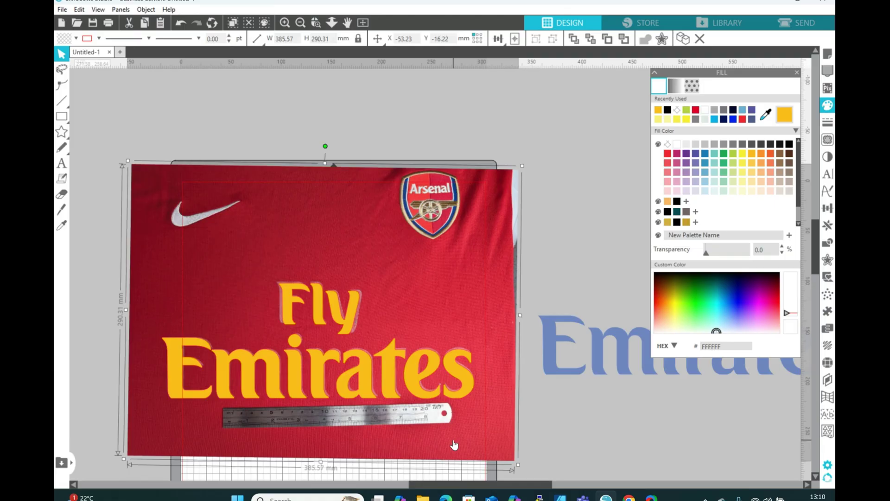
{"action": "left_click_drag", "start_coordinate": [453, 444], "coordinate": [454, 444]}
{"action": "key", "text": "Left"}
{"action": "key", "text": "Left"}
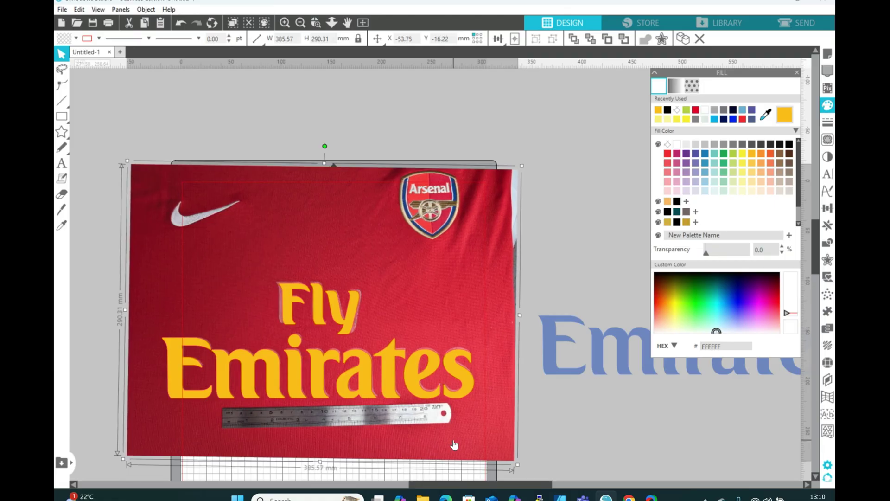
{"action": "left_click_drag", "start_coordinate": [330, 148], "coordinate": [327, 144]}
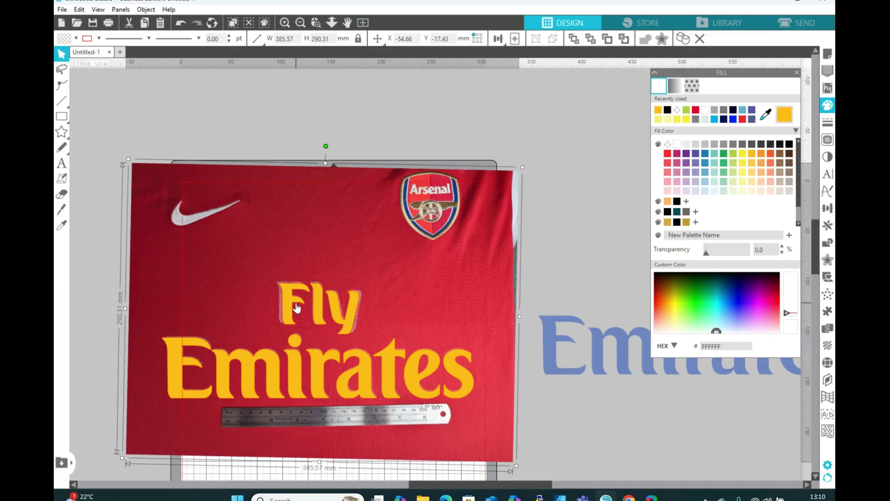
Step: Move the shirt photo up off the yellow lettering and group the letters of the word Emirates
{"action": "left_click_drag", "start_coordinate": [341, 219], "coordinate": [331, 67]}
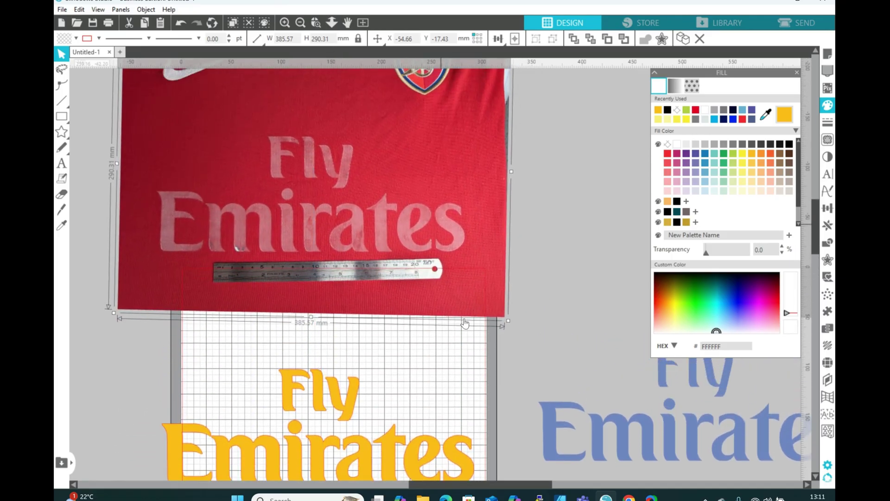
{"action": "scroll", "coordinate": [465, 323], "scroll_direction": "down", "scroll_amount": 3}
{"action": "left_click", "coordinate": [217, 391]}
{"action": "left_click", "coordinate": [168, 366], "text": "shift"}
{"action": "right_click", "coordinate": [168, 361]}
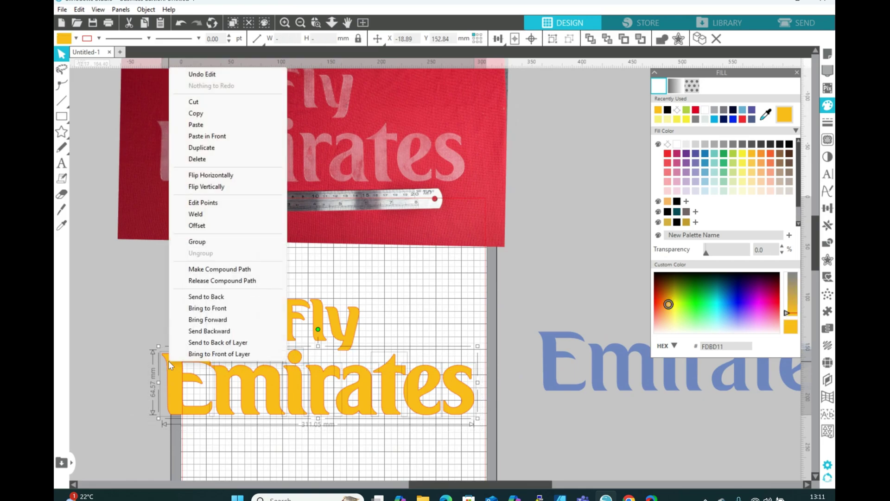
{"action": "left_click", "coordinate": [197, 241]}
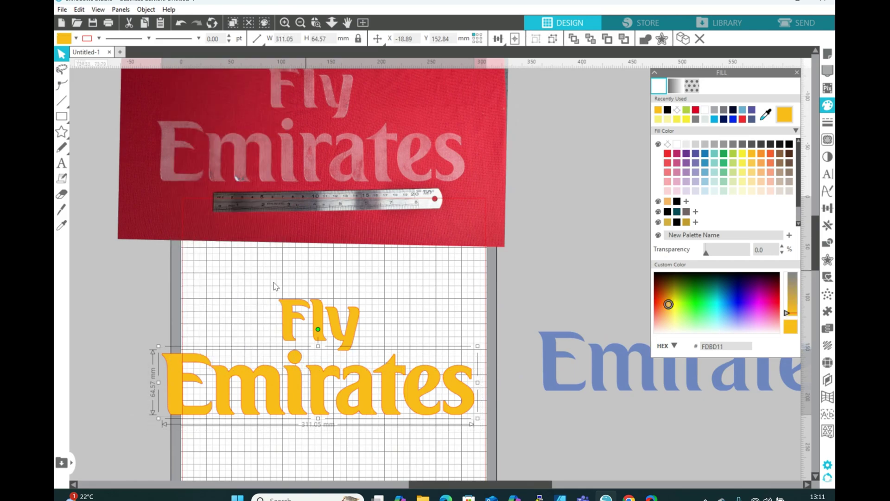
Step: Move the yellow Emirates group beside the mat below the blue logo, and bring the shirt photo back behind Fly
{"action": "left_click_drag", "start_coordinate": [361, 389], "coordinate": [778, 428]}
{"action": "left_click_drag", "start_coordinate": [389, 210], "coordinate": [399, 438]}
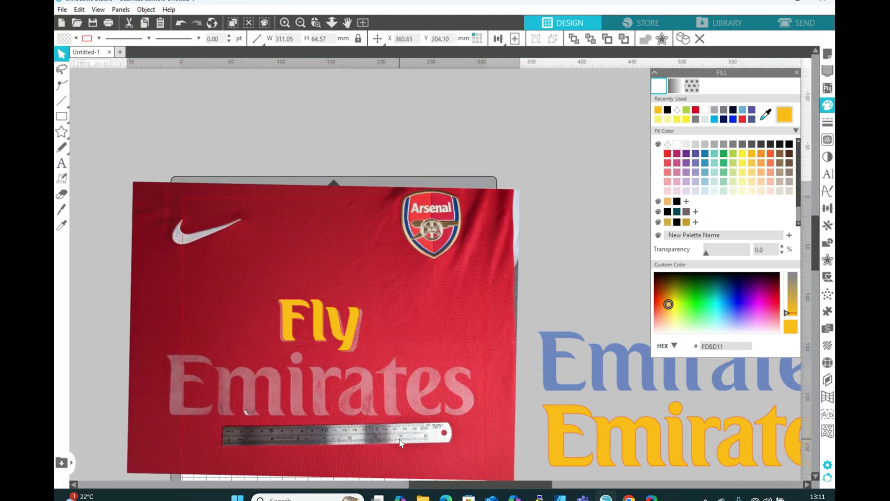
{"action": "key", "text": "Escape"}
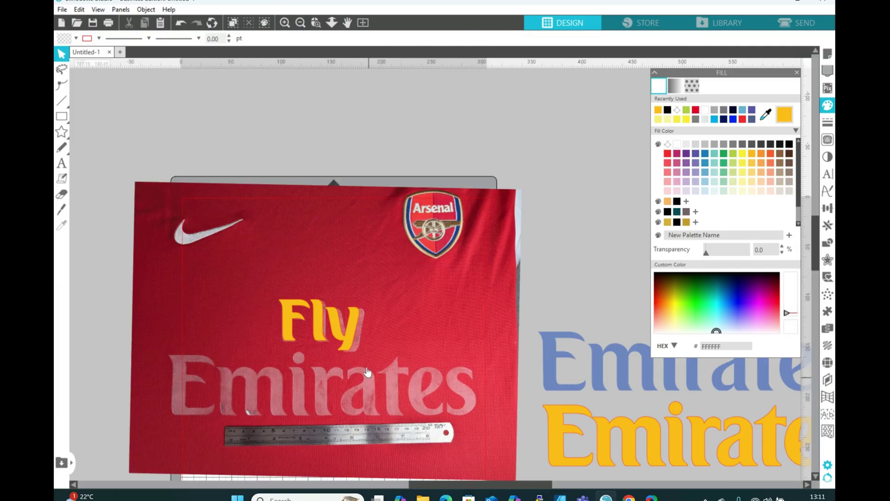
Step: Move the shirt photo down off the yellow Fly letters and group those letters
{"action": "left_click", "coordinate": [346, 336]}
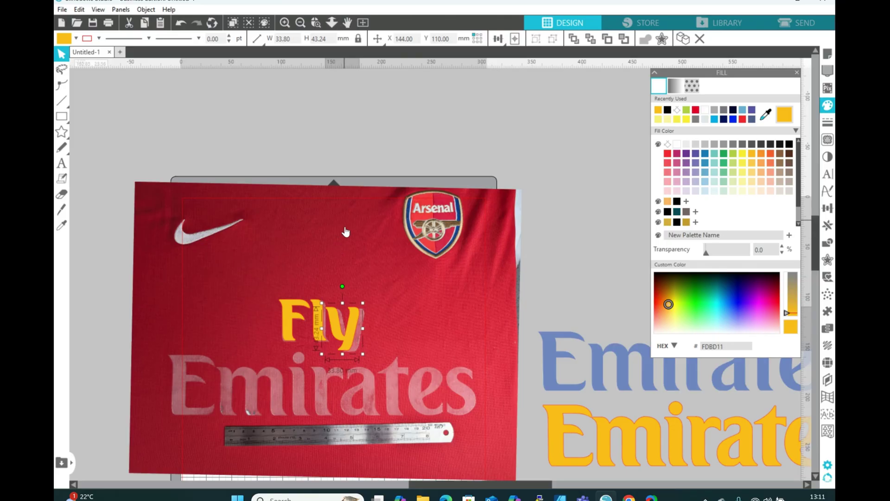
{"action": "left_click_drag", "start_coordinate": [345, 231], "coordinate": [347, 427]}
{"action": "left_click_drag", "start_coordinate": [260, 274], "coordinate": [365, 369]}
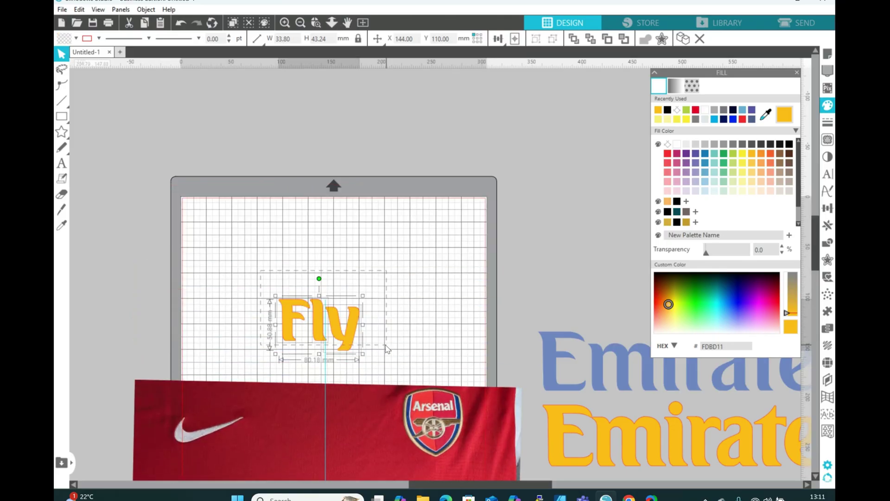
{"action": "right_click", "coordinate": [348, 342]}
{"action": "left_click", "coordinate": [391, 229]}
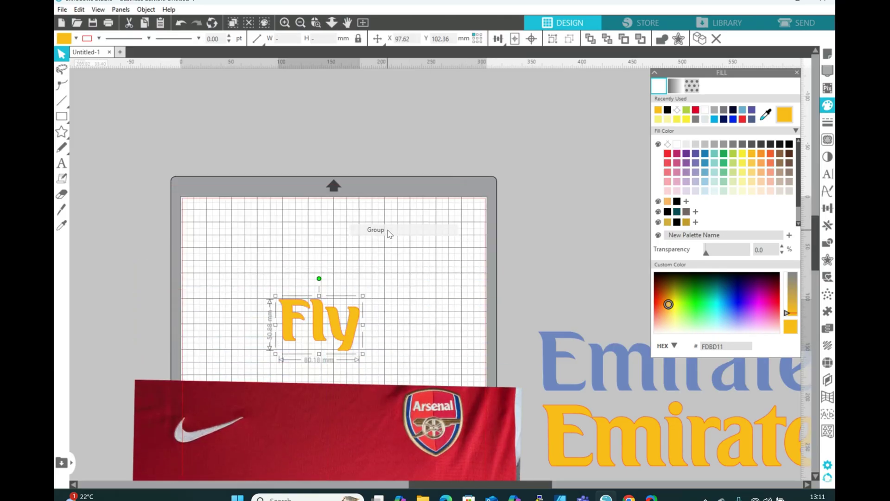
Step: Return the shirt photo behind Fly and fit the Fly group to its print at about 86 mm wide and 53 mm high
{"action": "left_click_drag", "start_coordinate": [363, 435], "coordinate": [360, 236]}
{"action": "left_click", "coordinate": [351, 343]}
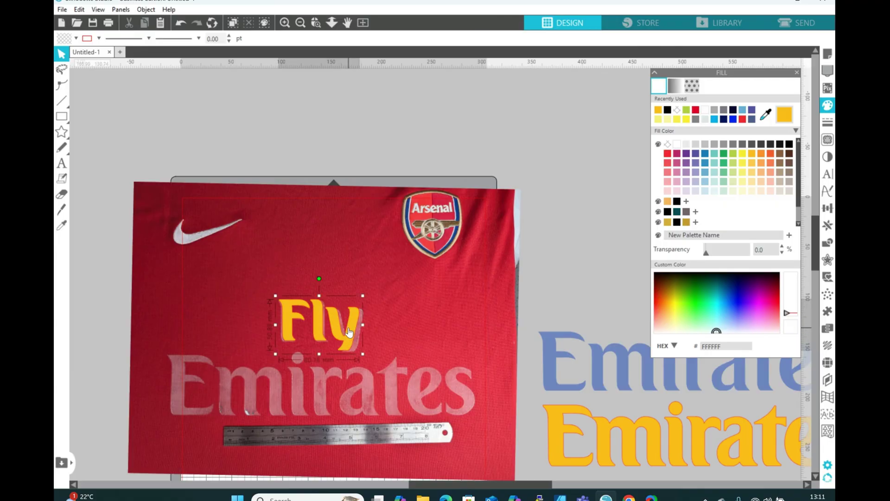
{"action": "left_click_drag", "start_coordinate": [364, 357], "coordinate": [366, 357]}
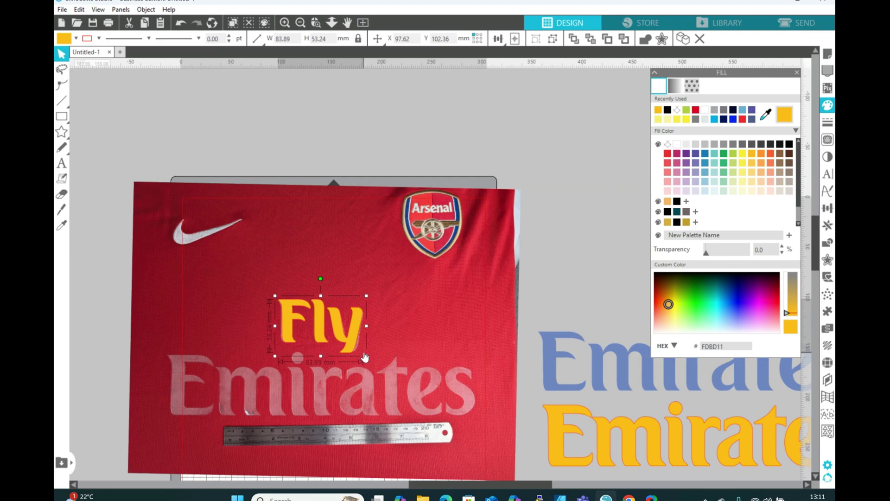
{"action": "key", "text": "Left"}
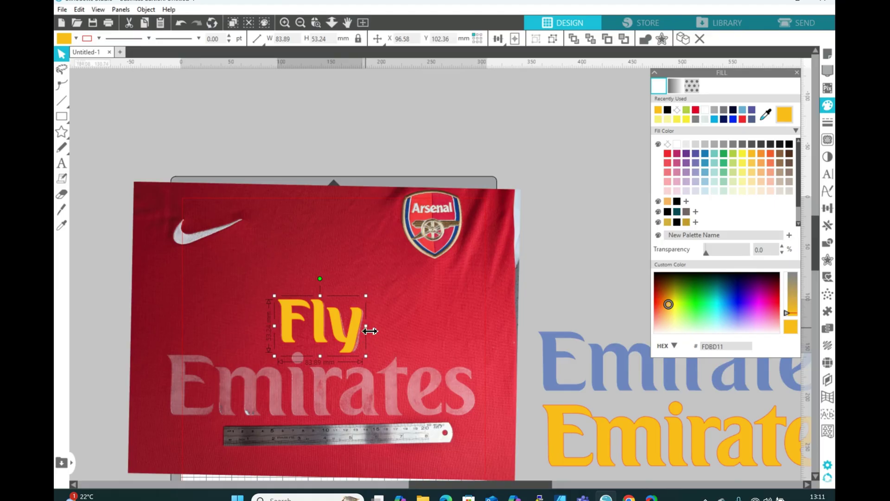
{"action": "left_click_drag", "start_coordinate": [366, 327], "coordinate": [370, 329]}
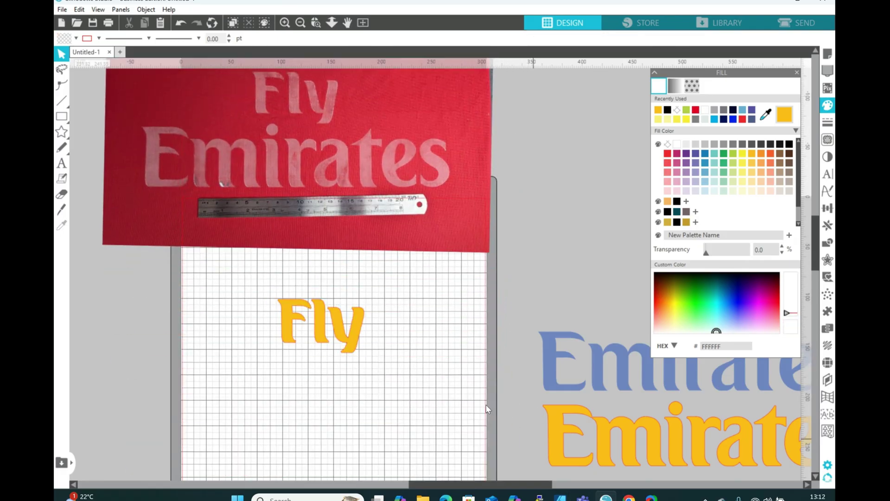
{"action": "left_click_drag", "start_coordinate": [235, 283], "coordinate": [386, 347]}
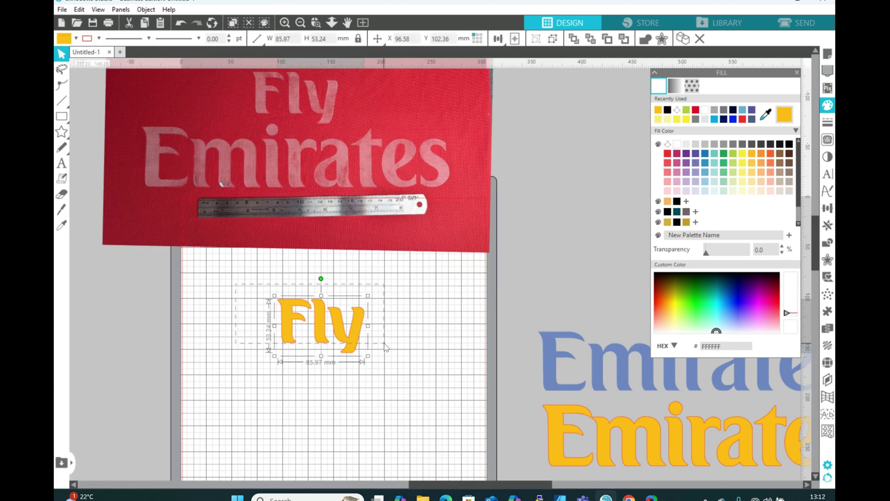
{"action": "right_click", "coordinate": [351, 336]}
{"action": "left_click", "coordinate": [551, 209]}
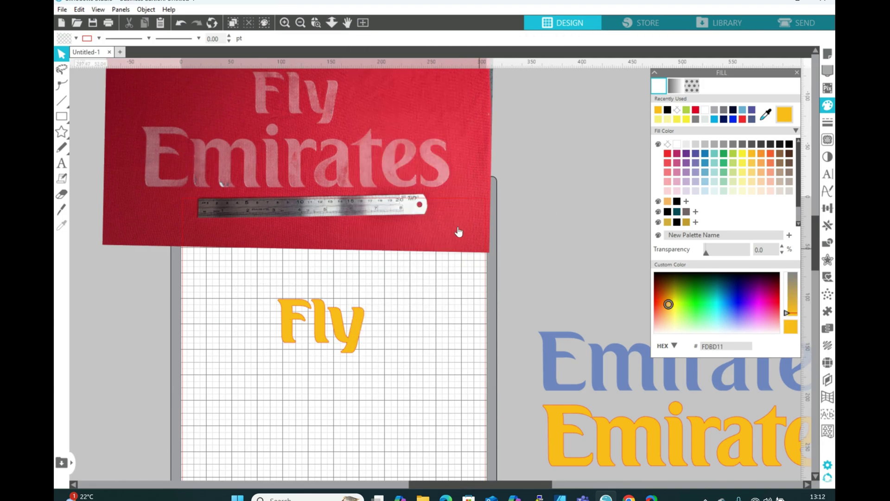
Step: Move the yellow Emirates group onto the mat and line it up over the Emirates print in the shirt photo
{"action": "left_click_drag", "start_coordinate": [596, 460], "coordinate": [210, 412]}
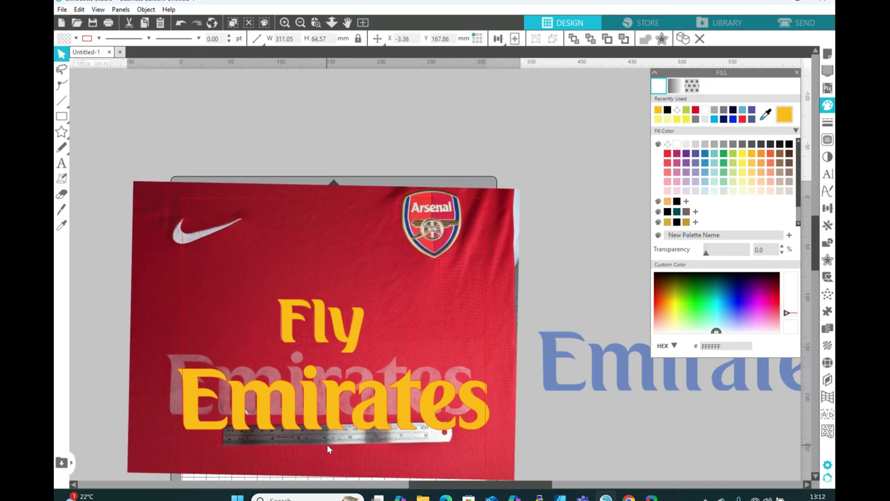
{"action": "left_click", "coordinate": [327, 444]}
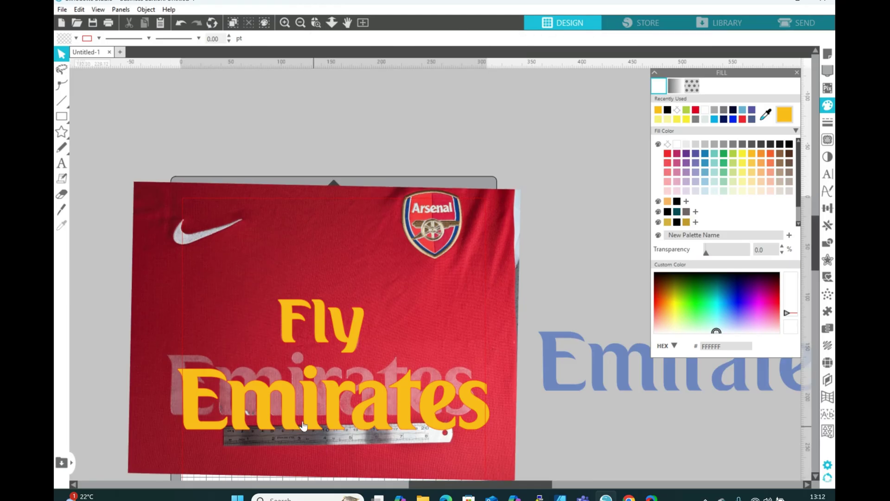
{"action": "left_click_drag", "start_coordinate": [307, 421], "coordinate": [293, 403]}
{"action": "left_click", "coordinate": [294, 407]}
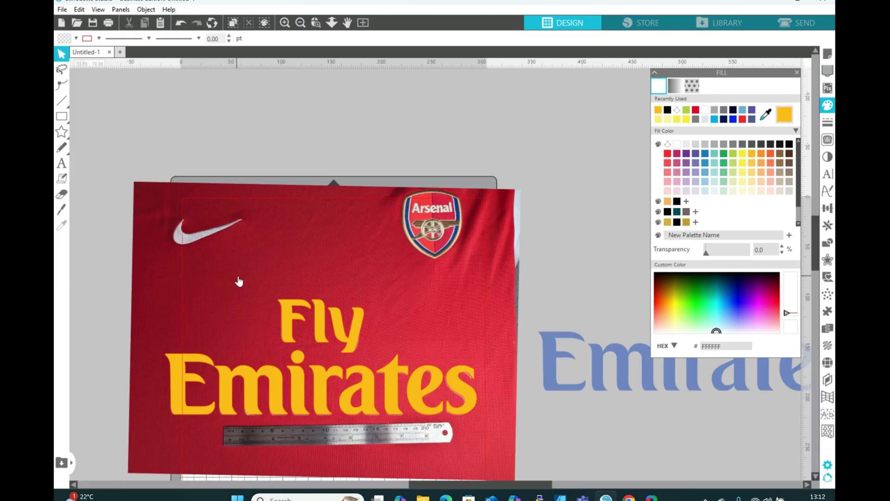
Step: Move the shirt photo off the mat and place both yellow words together at the mat's upper-left corner
{"action": "left_click", "coordinate": [299, 23]}
{"action": "left_click_drag", "start_coordinate": [366, 292], "coordinate": [66, 186]}
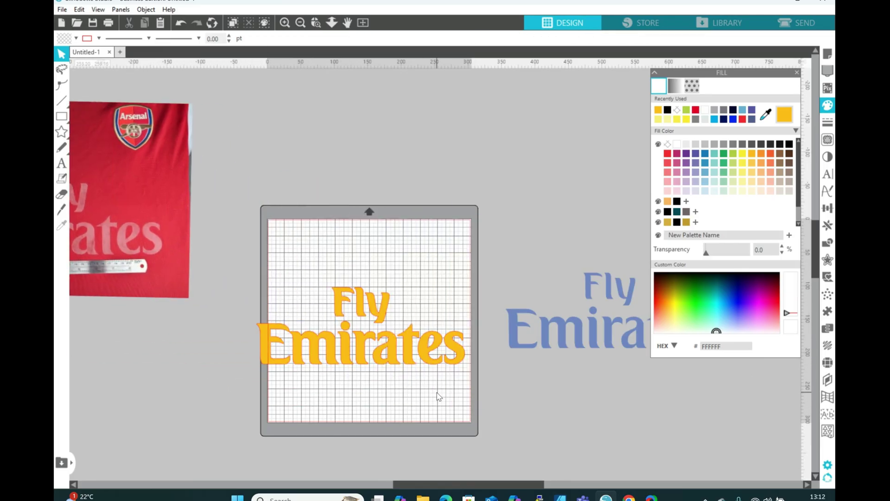
{"action": "left_click_drag", "start_coordinate": [438, 396], "coordinate": [160, 325]}
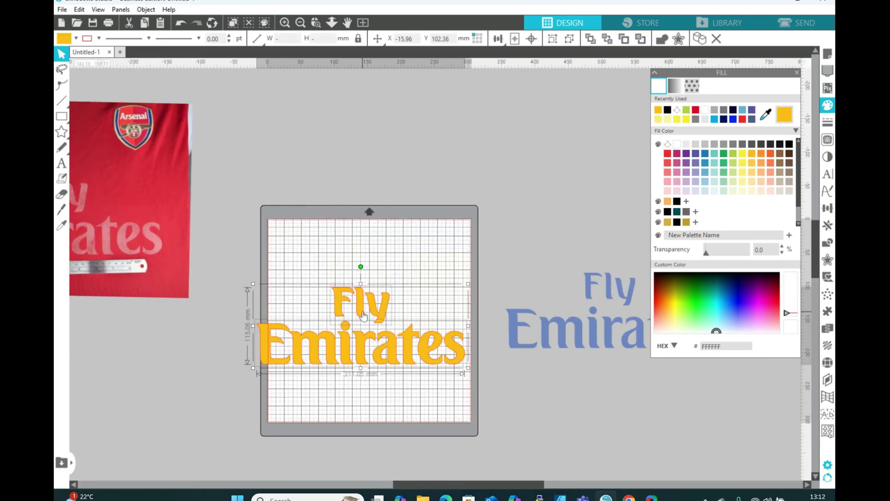
{"action": "left_click_drag", "start_coordinate": [362, 316], "coordinate": [381, 250]}
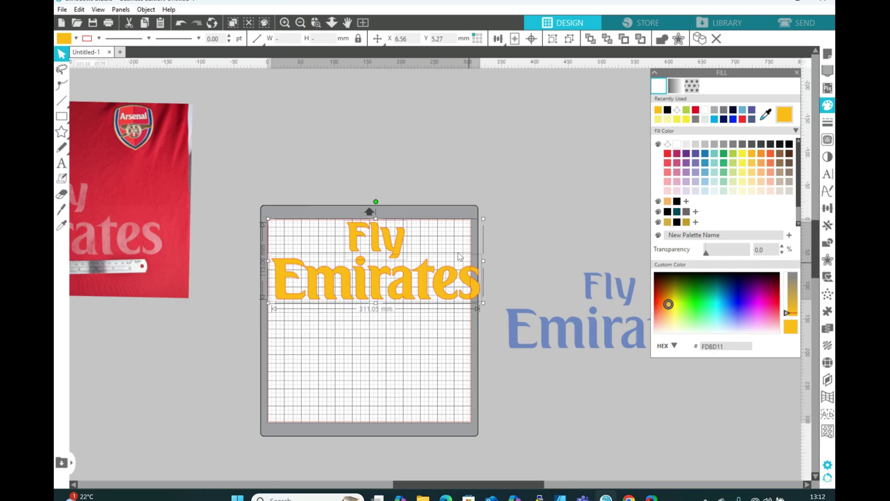
{"action": "left_click", "coordinate": [458, 342]}
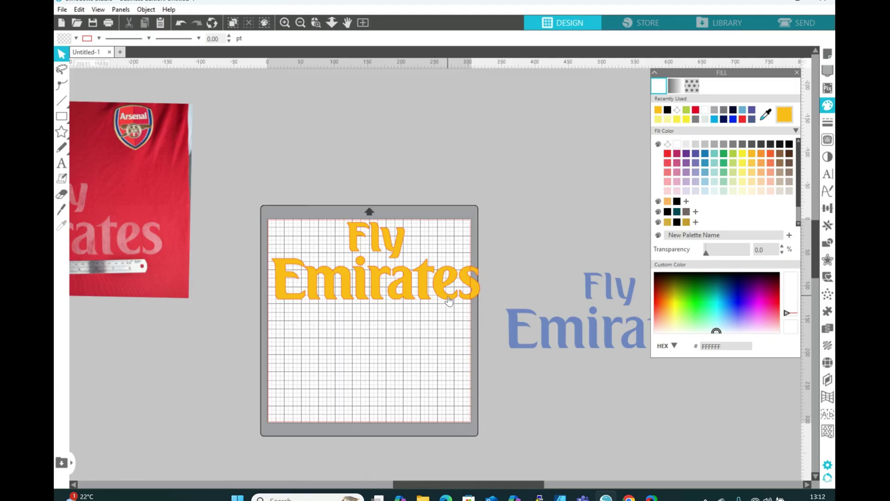
Step: Ungroup the yellow Emirates and move the letters "ates" onto a separate line below "Emir"
{"action": "left_click", "coordinate": [449, 300]}
{"action": "right_click", "coordinate": [449, 301]}
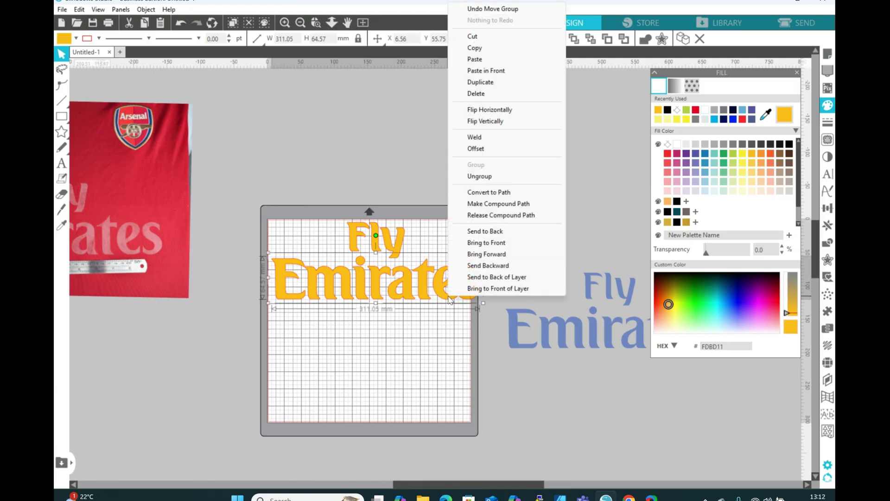
{"action": "left_click", "coordinate": [488, 180]}
{"action": "left_click_drag", "start_coordinate": [490, 317], "coordinate": [405, 266]}
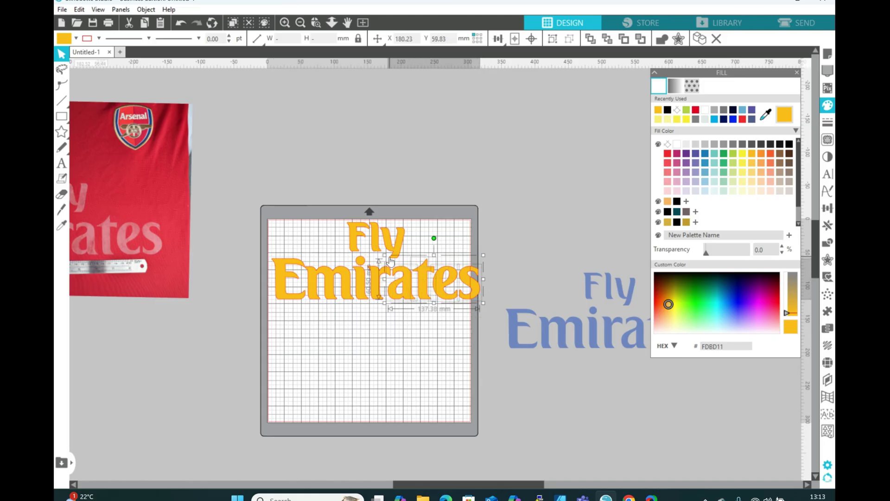
{"action": "left_click_drag", "start_coordinate": [403, 287], "coordinate": [301, 333]}
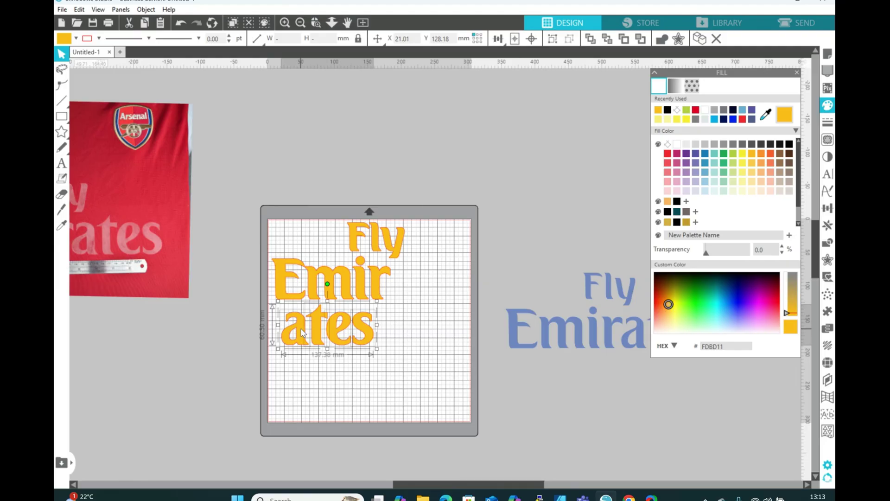
Step: Group the letters "ates" and shift the group slightly left beneath "Emir"
{"action": "right_click", "coordinate": [301, 333]}
{"action": "left_click", "coordinate": [351, 209]}
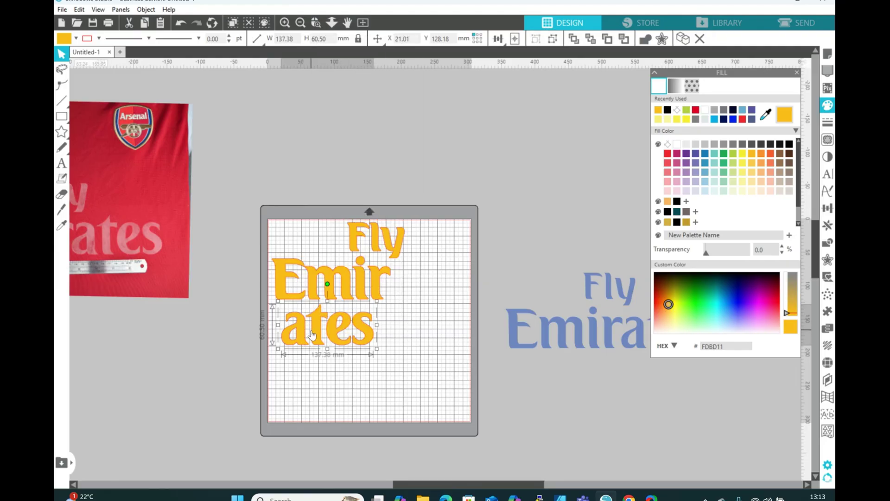
{"action": "left_click_drag", "start_coordinate": [311, 334], "coordinate": [311, 334]}
Step: Undo the stray move of the letter m, group the letters "Emir" and move Fly left above them
{"action": "left_click", "coordinate": [326, 280]}
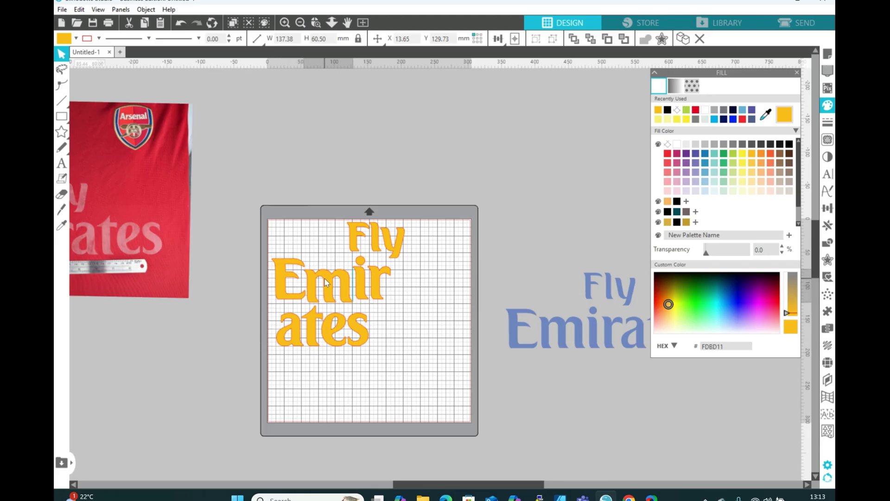
{"action": "key", "text": "ctrl+z"}
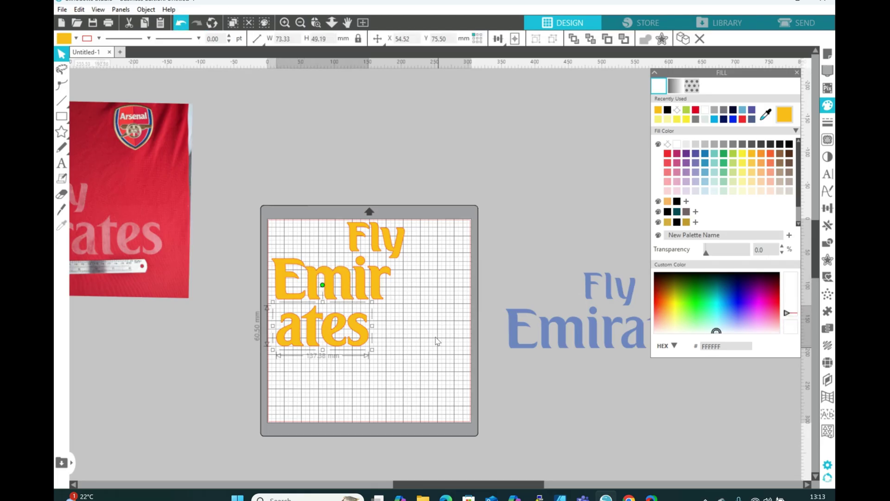
{"action": "left_click", "coordinate": [324, 278]}
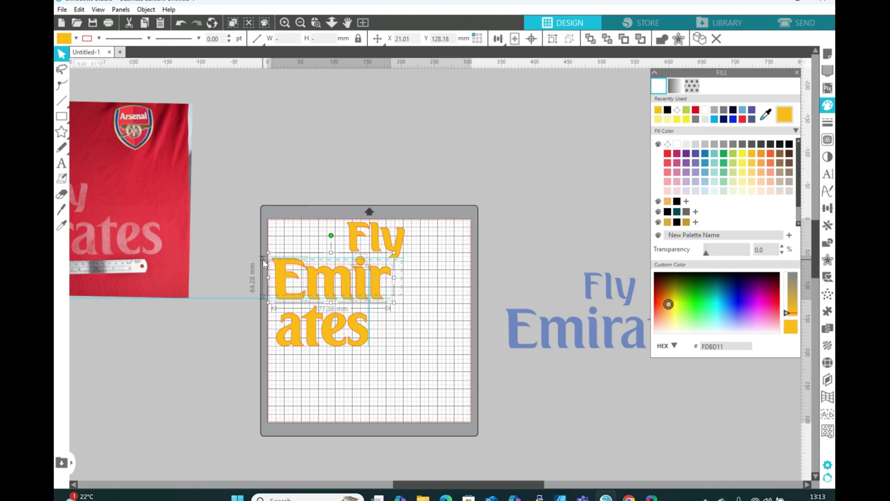
{"action": "right_click", "coordinate": [288, 269]}
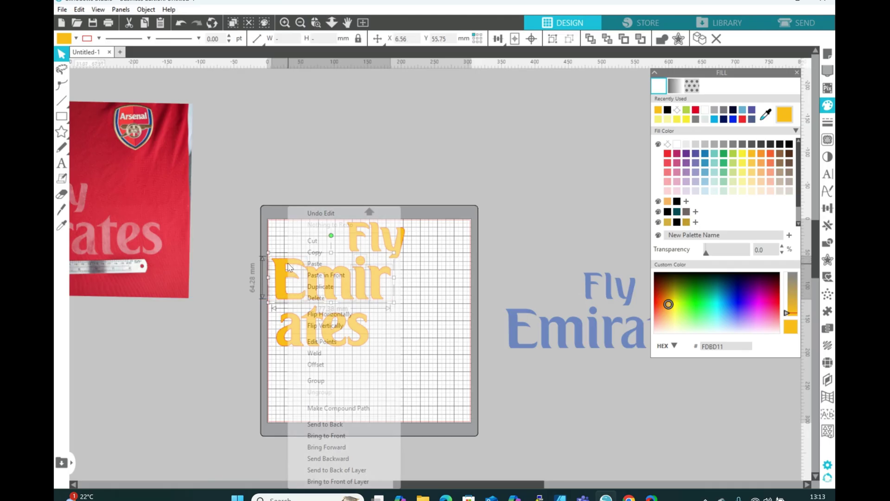
{"action": "left_click", "coordinate": [321, 380]}
{"action": "left_click_drag", "start_coordinate": [396, 242], "coordinate": [341, 244]}
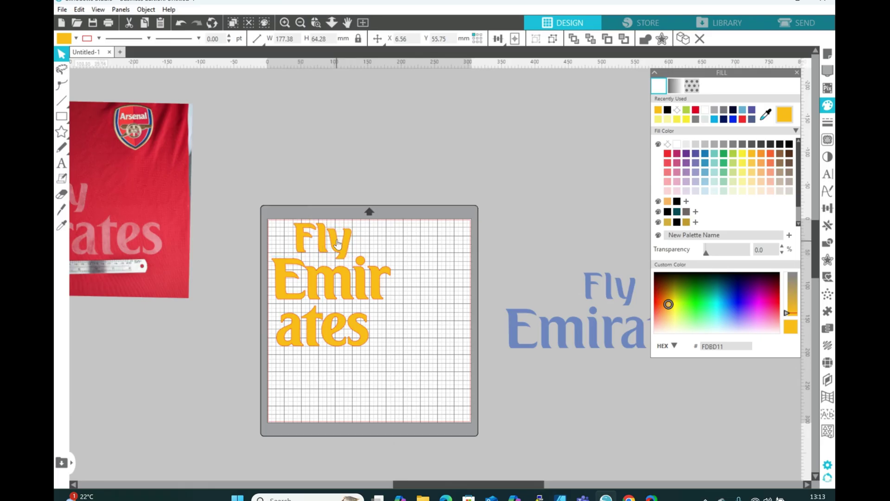
{"action": "left_click", "coordinate": [277, 202]}
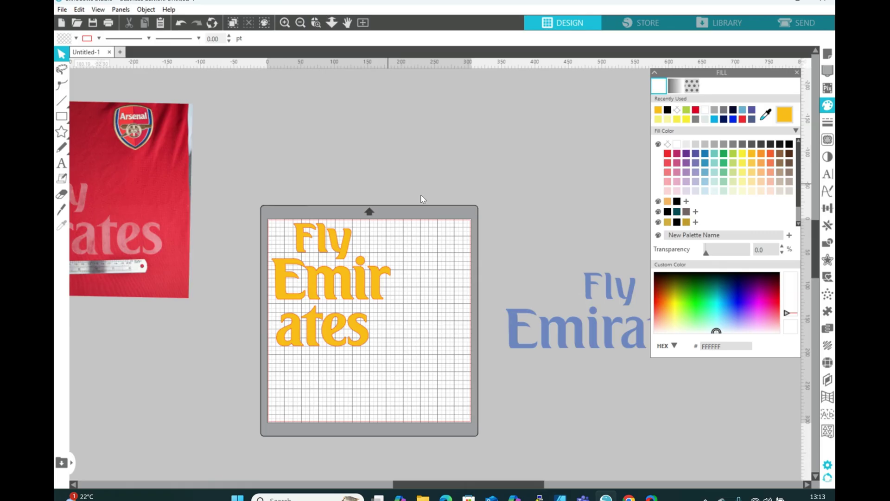
Step: Set the media width in the page setup, trying 150 mm and 180 mm before settling on 195 mm
{"action": "left_click", "coordinate": [827, 53]}
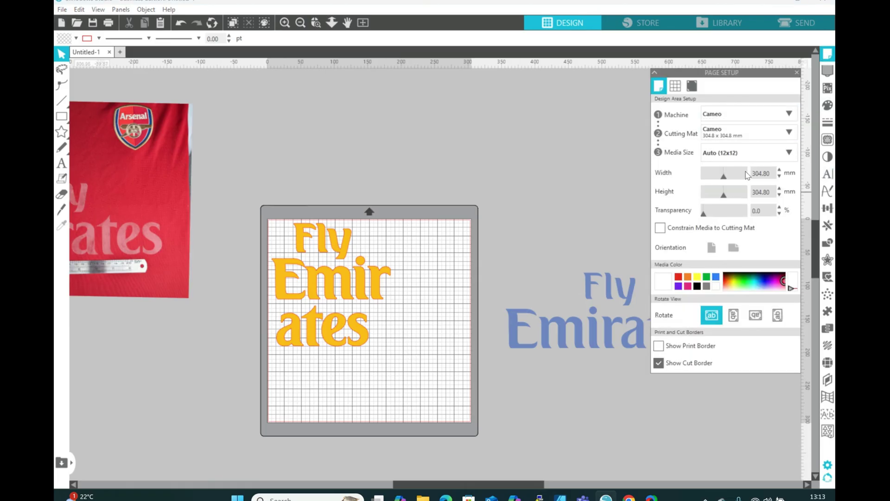
{"action": "left_click", "coordinate": [760, 173]}
{"action": "type", "text": "150"}
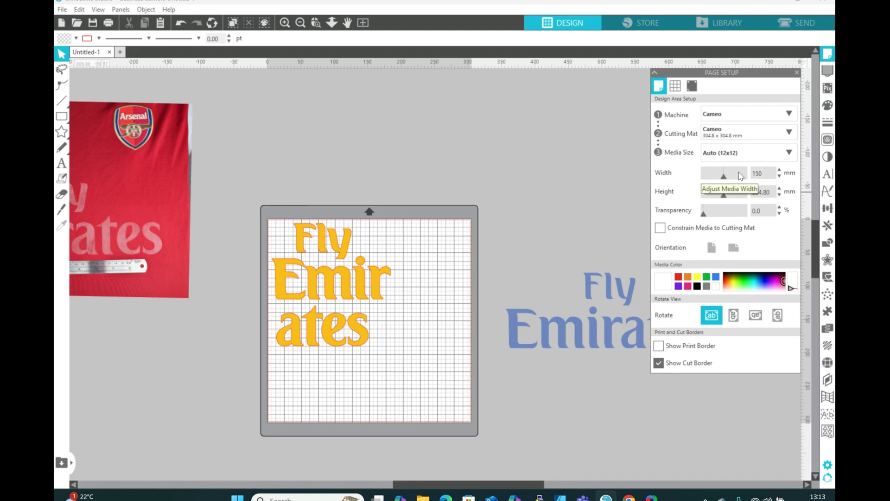
{"action": "key", "text": "Return"}
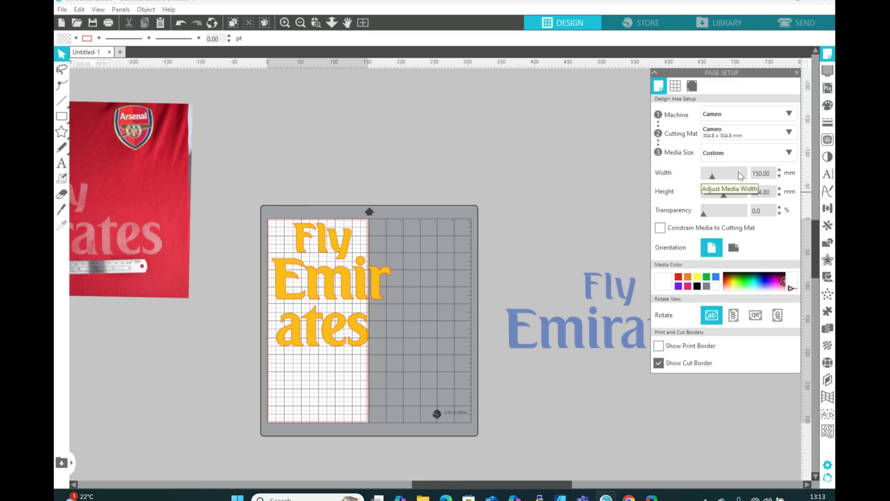
{"action": "left_click", "coordinate": [769, 171]}
{"action": "type", "text": "180"}
{"action": "key", "text": "Return"}
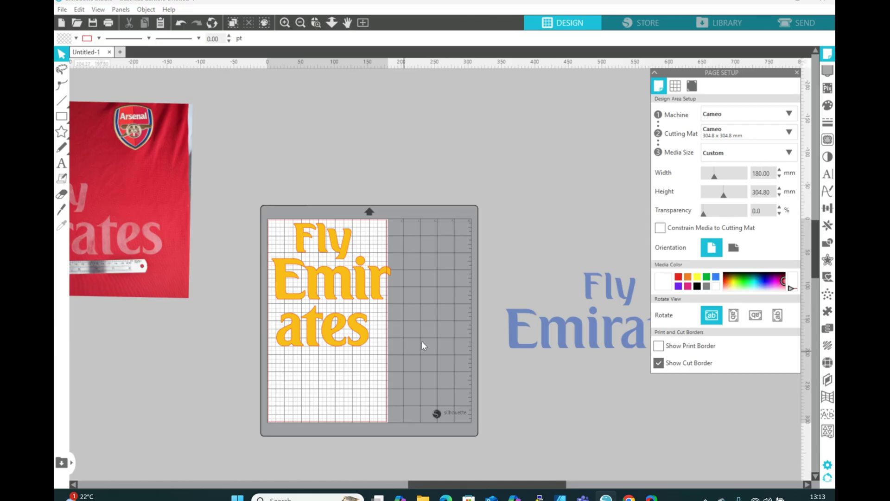
{"action": "left_click", "coordinate": [284, 22]}
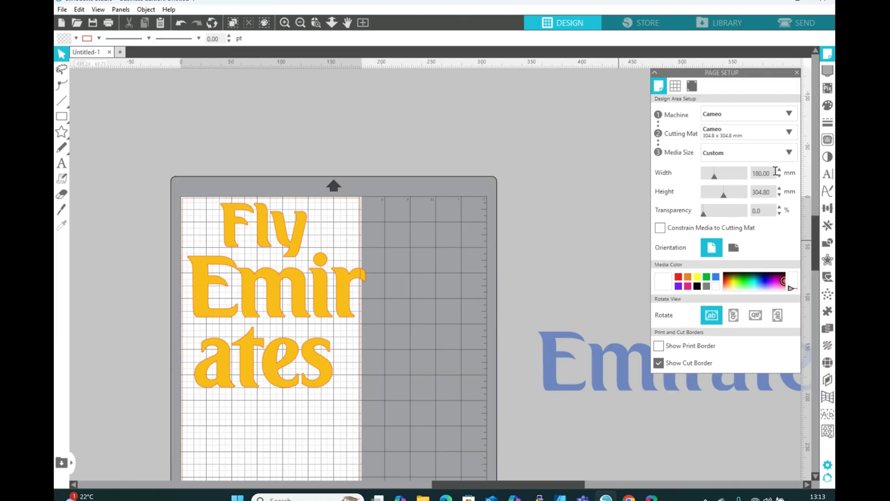
{"action": "left_click_drag", "start_coordinate": [771, 173], "coordinate": [748, 174]}
{"action": "type", "text": "19"}
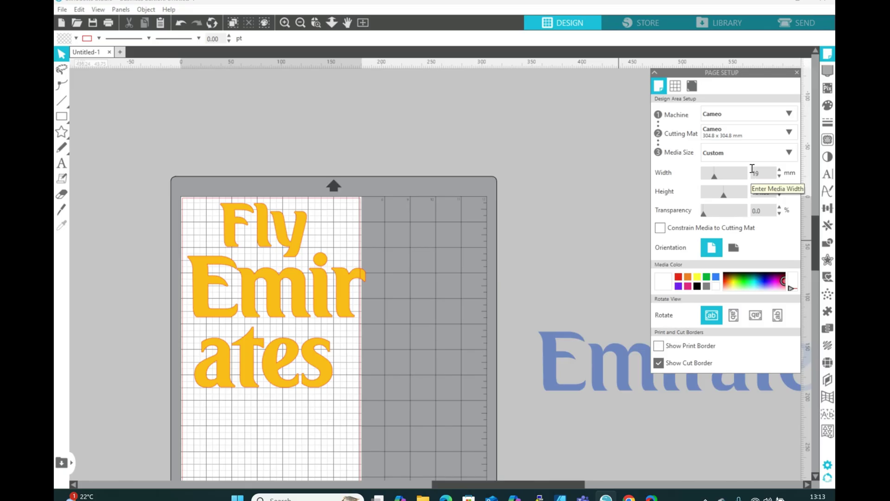
{"action": "key", "text": "Return"}
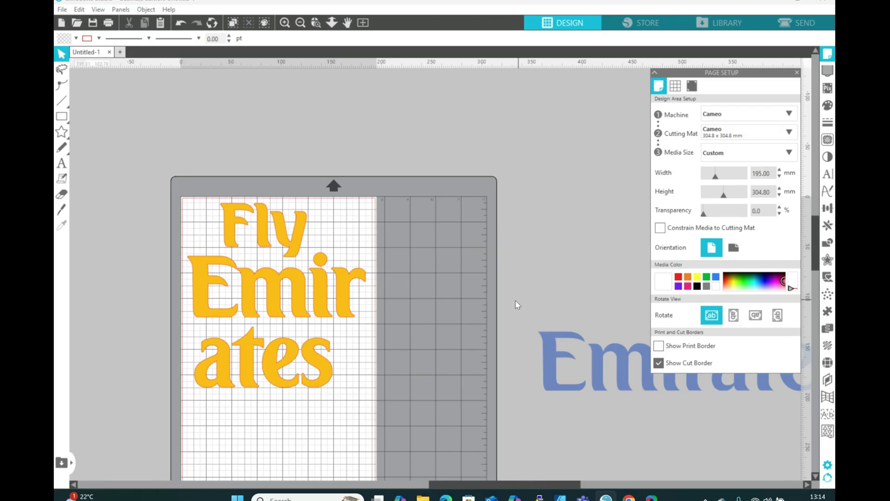
Step: Set the media height to 195 mm so the page is square around the three lines of lettering
{"action": "scroll", "coordinate": [517, 304], "scroll_direction": "down", "scroll_amount": 1}
{"action": "left_click", "coordinate": [195, 283]}
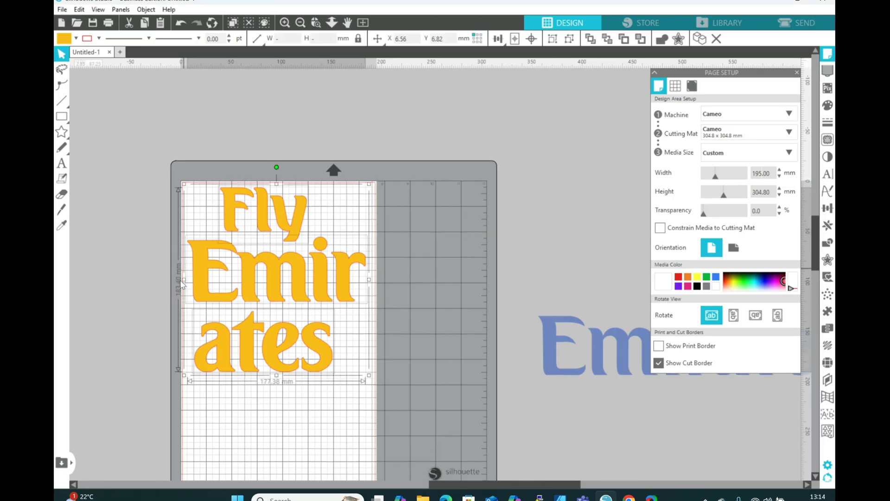
{"action": "left_click", "coordinate": [502, 309]}
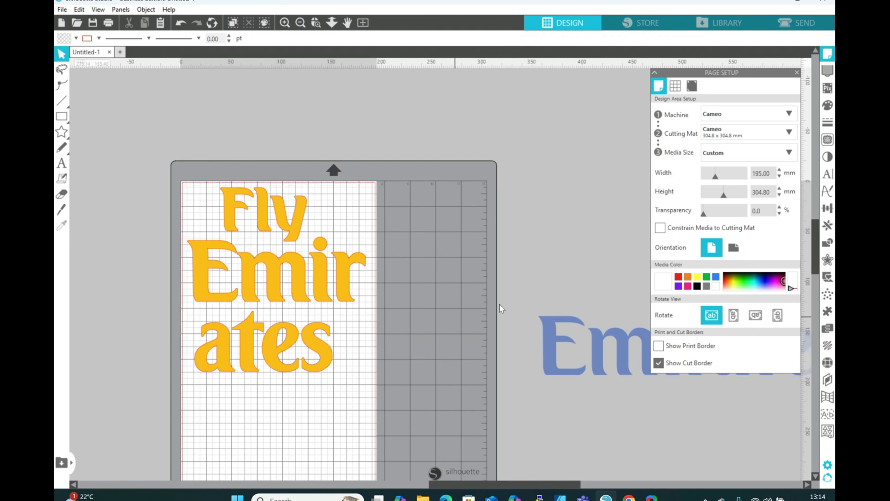
{"action": "left_click_drag", "start_coordinate": [774, 194], "coordinate": [751, 193]}
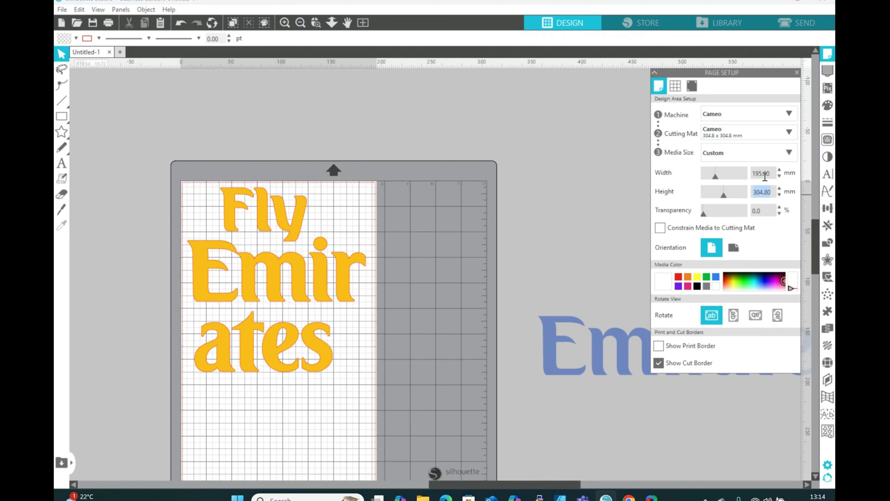
{"action": "key", "text": "Return"}
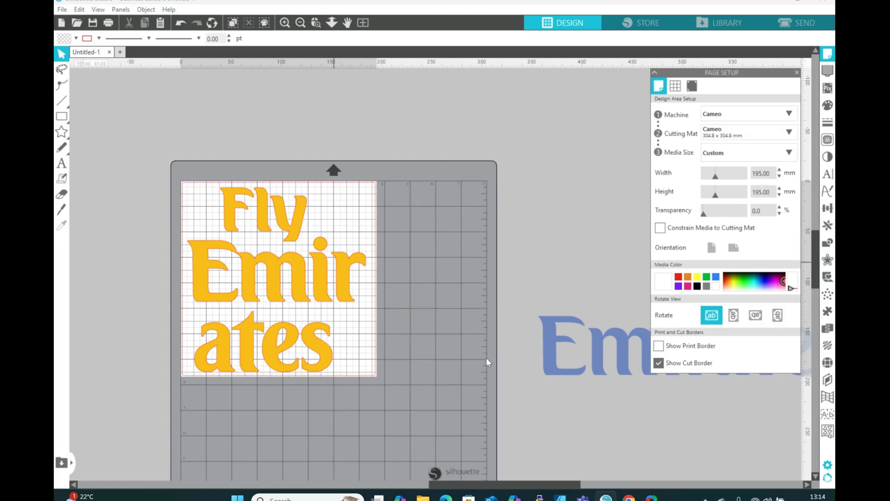
Step: Check the selected lettering's fit on the media and review the page width and height values
{"action": "left_click_drag", "start_coordinate": [415, 402], "coordinate": [273, 220]}
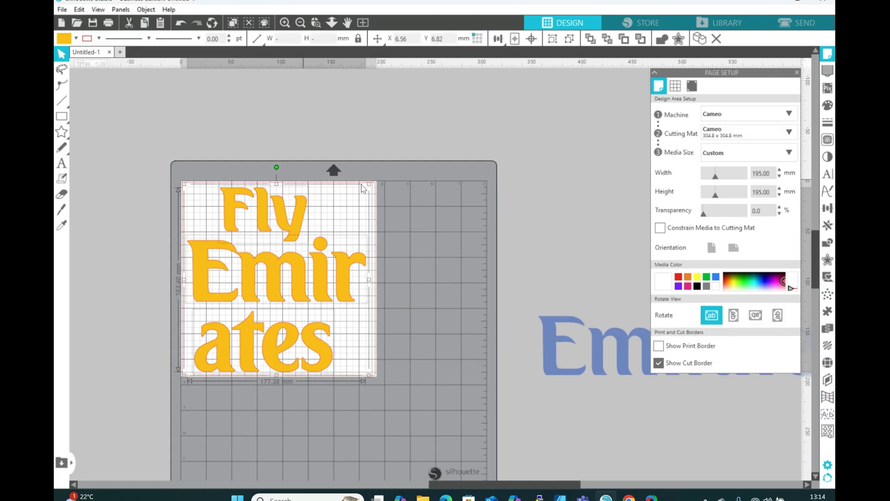
{"action": "left_click", "coordinate": [411, 194]}
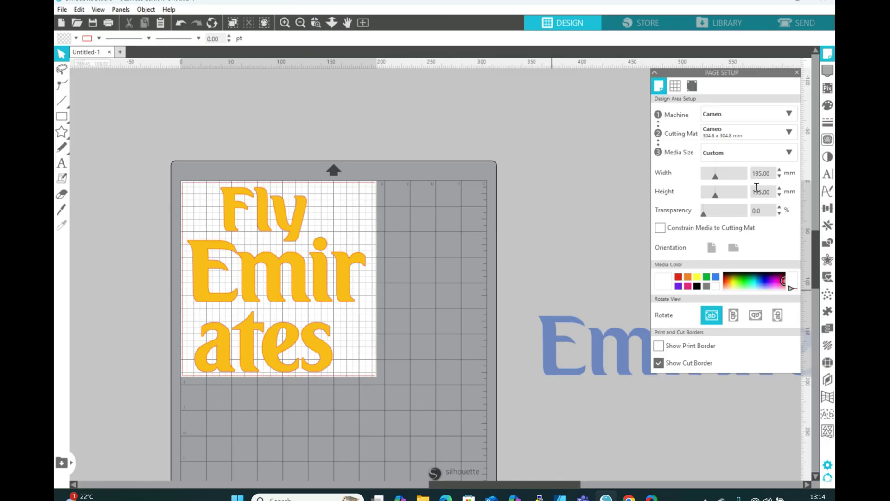
{"action": "double_click", "coordinate": [772, 172]}
{"action": "double_click", "coordinate": [770, 191]}
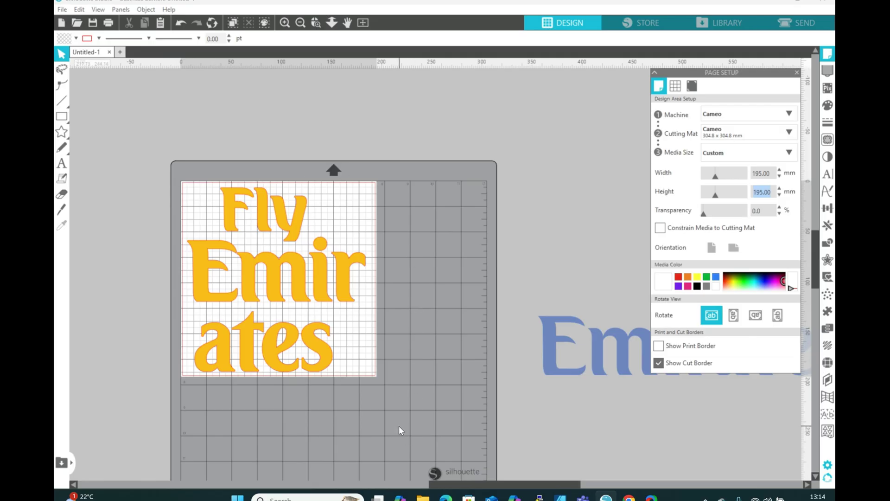
Step: Select all three lines of yellow lettering and flip them horizontally to mirror them for heat transfer
{"action": "left_click_drag", "start_coordinate": [377, 403], "coordinate": [202, 203]}
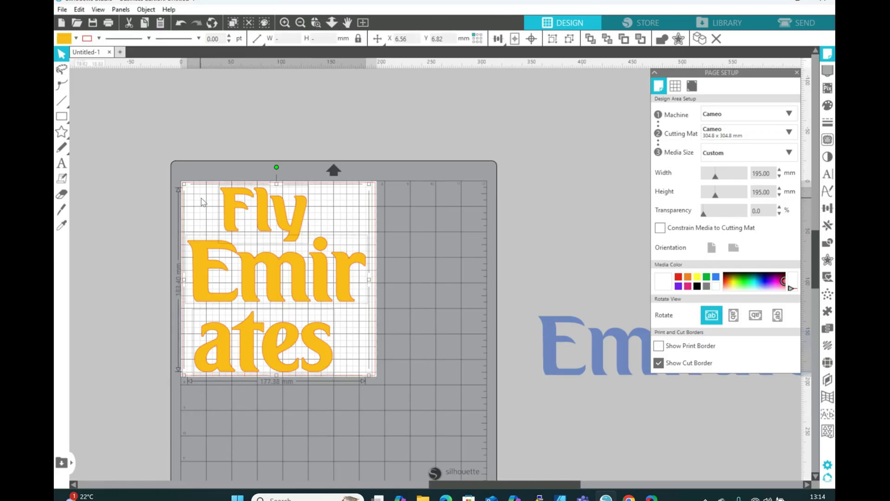
{"action": "right_click", "coordinate": [266, 219]}
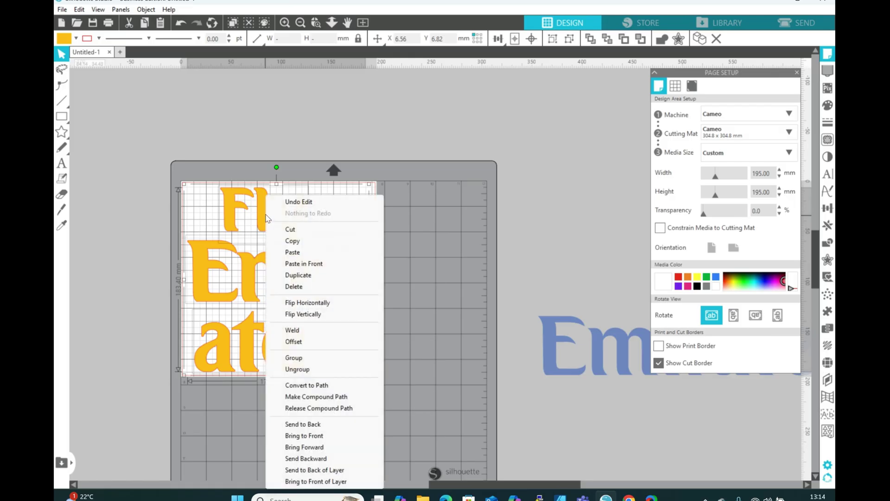
{"action": "left_click", "coordinate": [308, 303]}
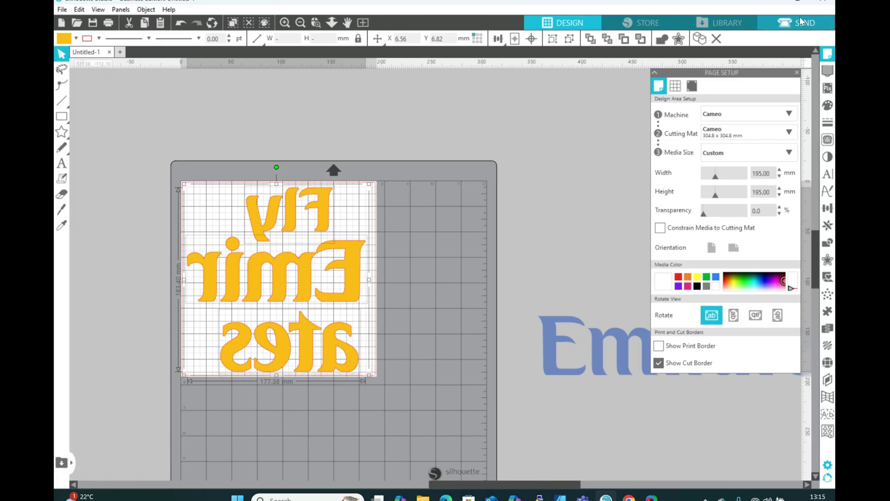
Step: Go to the send settings and choose Cut as the line action for Carriage 1
{"action": "left_click", "coordinate": [789, 25]}
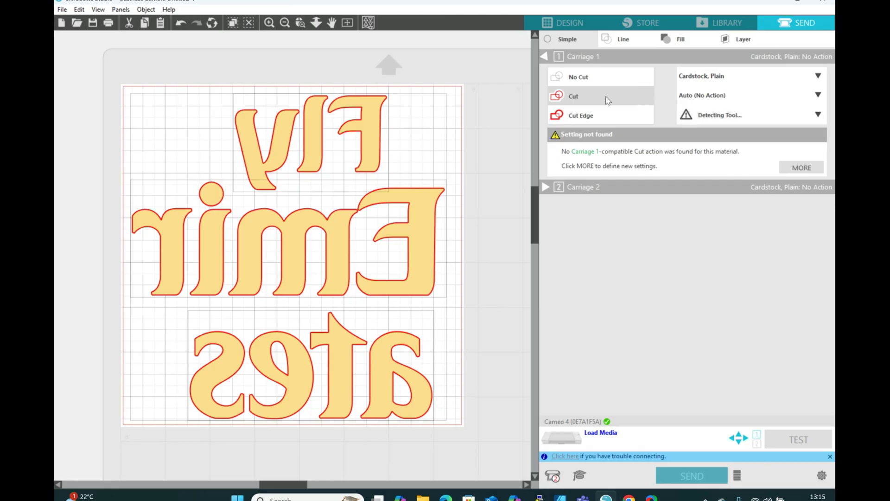
{"action": "left_click", "coordinate": [590, 115]}
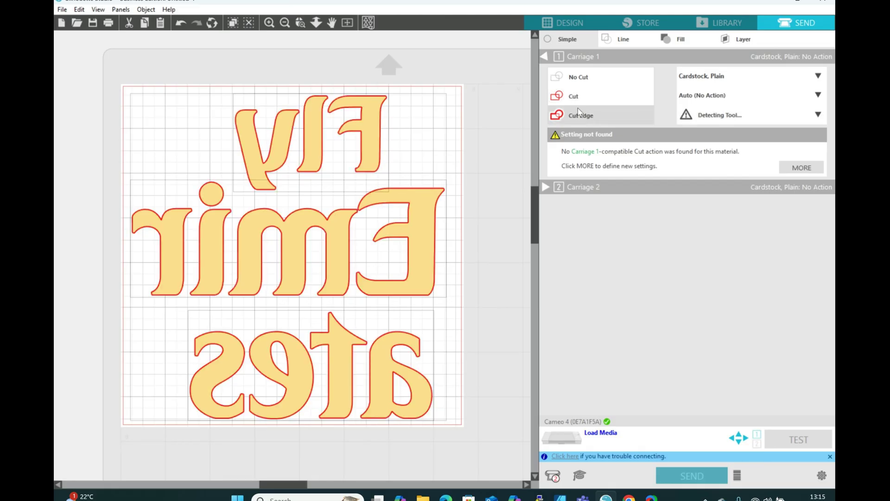
{"action": "left_click", "coordinate": [575, 100]}
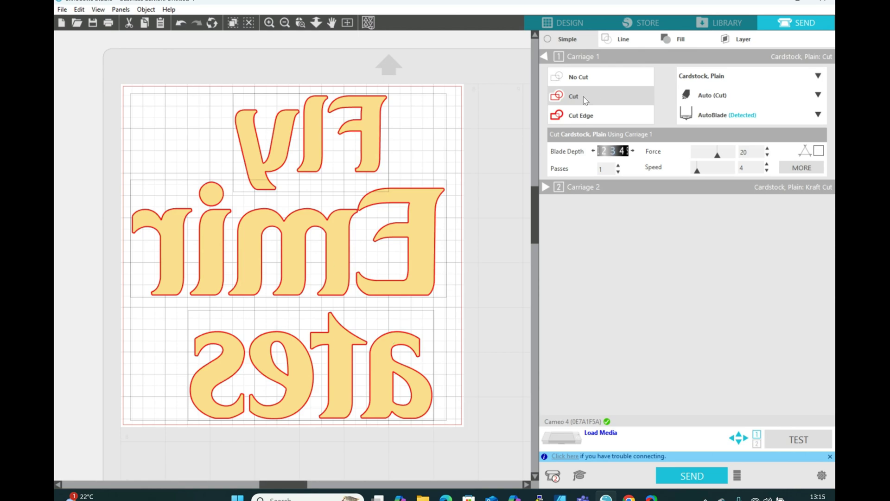
Step: Set the Carriage 1 material to Heat Transfer, Smooth
{"action": "left_click", "coordinate": [746, 81]}
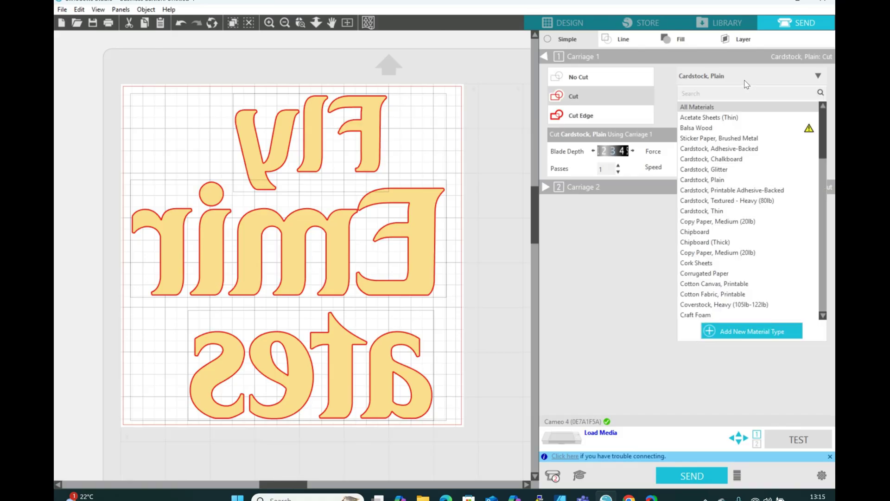
{"action": "left_click_drag", "start_coordinate": [823, 122], "coordinate": [823, 159]}
{"action": "scroll", "coordinate": [820, 168], "scroll_direction": "down", "scroll_amount": 4}
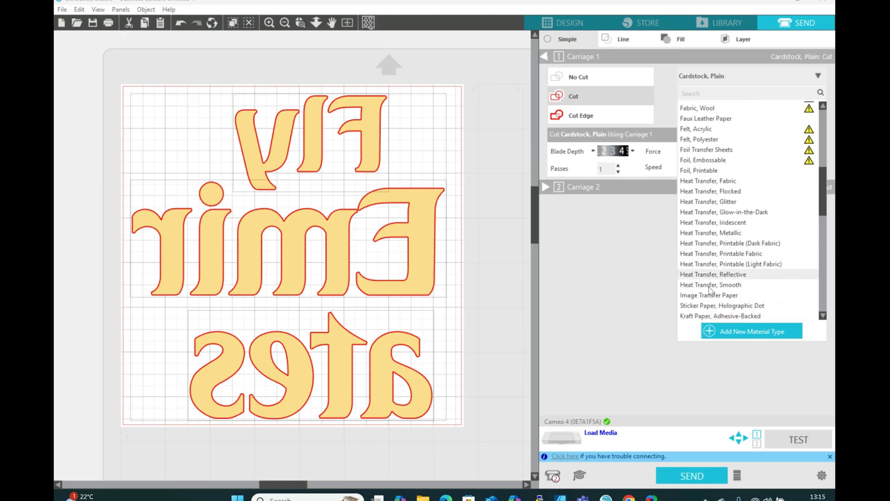
{"action": "left_click", "coordinate": [723, 285]}
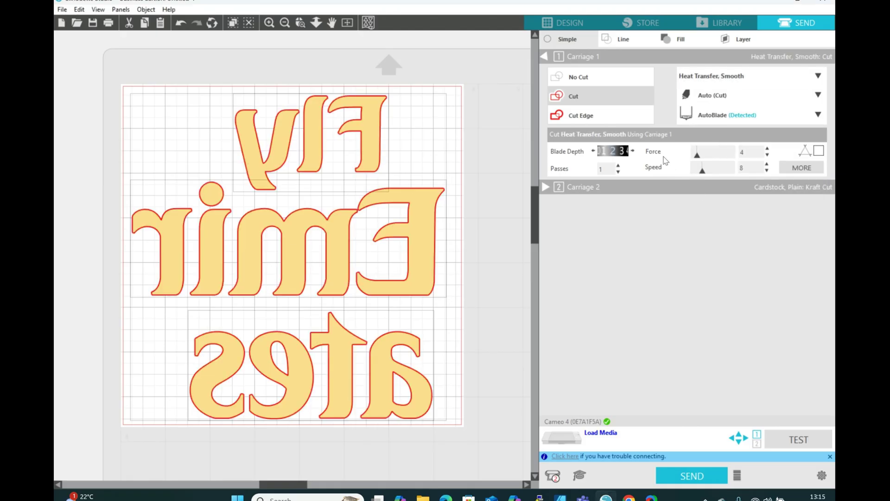